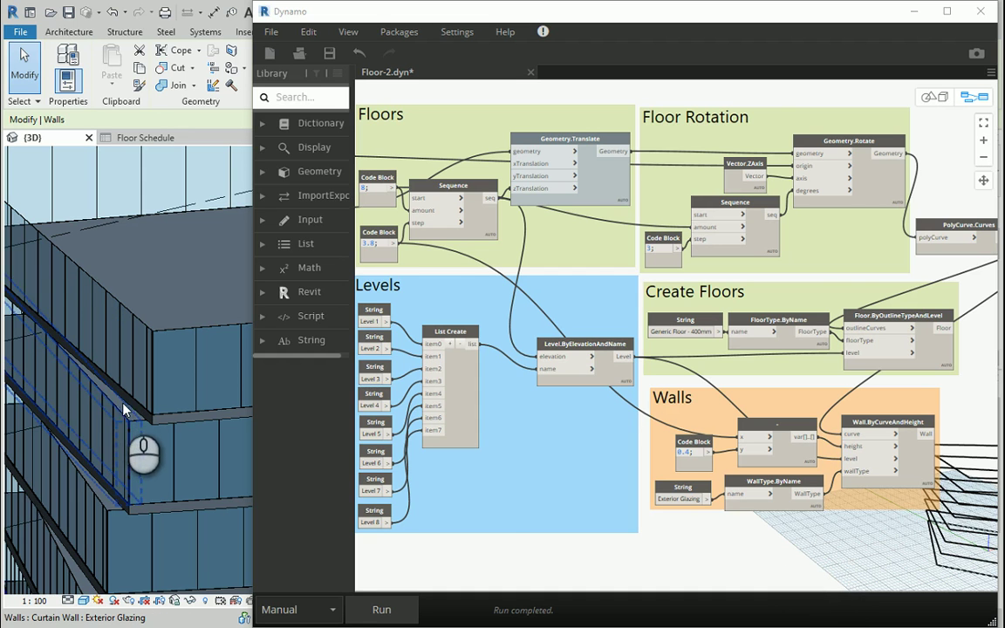
Minimise Dynamo and set the tower's 3D view to the Hidden Line visual style.
{"action": "left_click", "coordinate": [910, 12]}
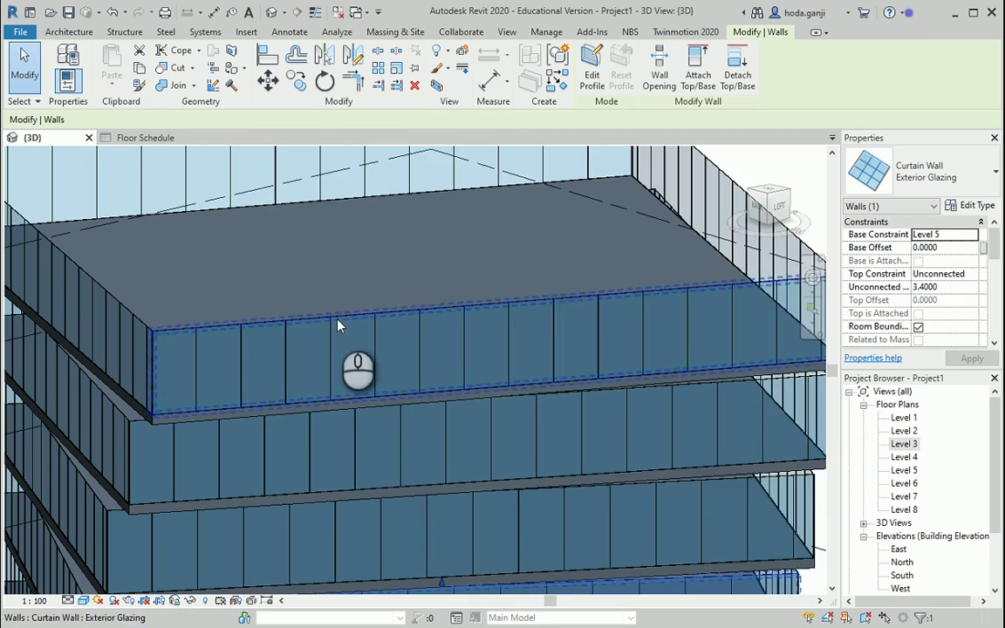
{"action": "mouse_move", "coordinate": [112, 385]}
{"action": "middle_mouse_down", "text": "shift"}
{"action": "mouse_move", "coordinate": [320, 410]}
{"action": "mouse_move", "coordinate": [336, 425]}
{"action": "mouse_move", "coordinate": [328, 451]}
{"action": "middle_mouse_up", "text": "shift"}
{"action": "scroll", "coordinate": [336, 425], "scroll_direction": "up", "scroll_amount": 3}
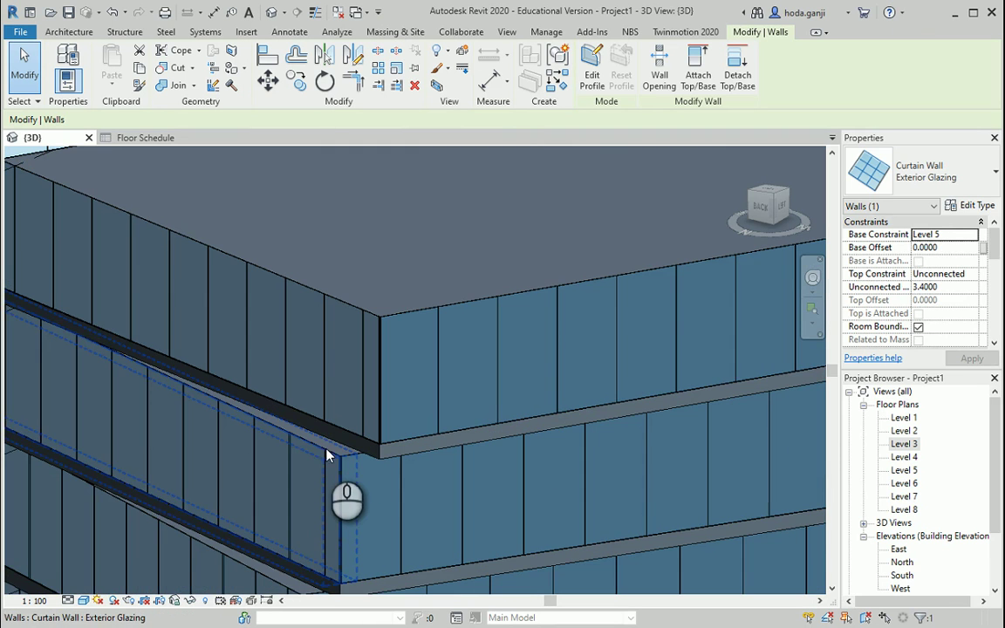
{"action": "left_click", "coordinate": [82, 601]}
{"action": "left_click", "coordinate": [103, 527]}
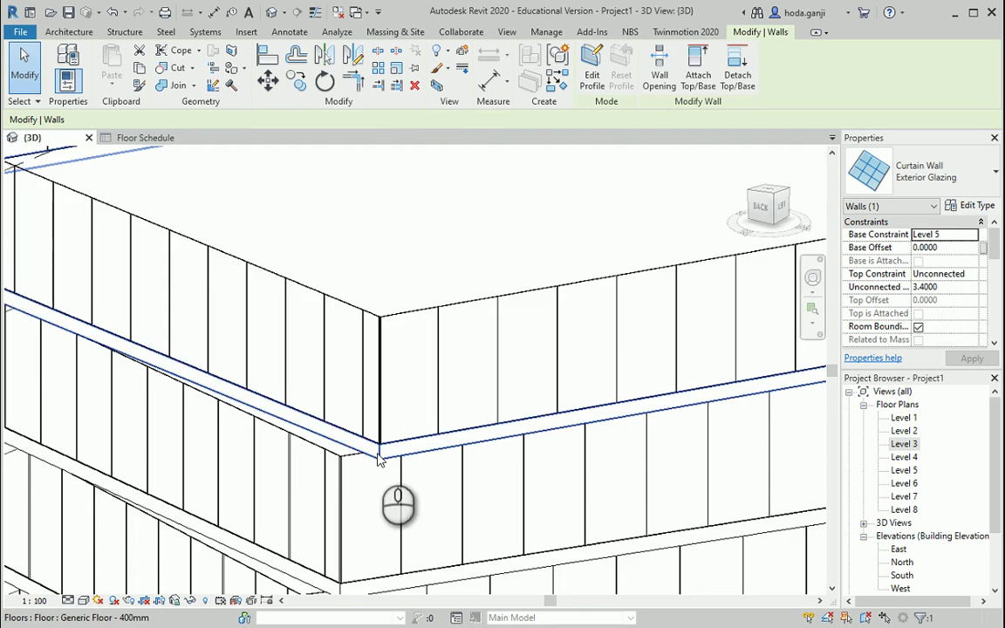
Select the Level 8 floor slab and zoom out to see it against the curtain walls.
{"action": "left_click", "coordinate": [379, 454]}
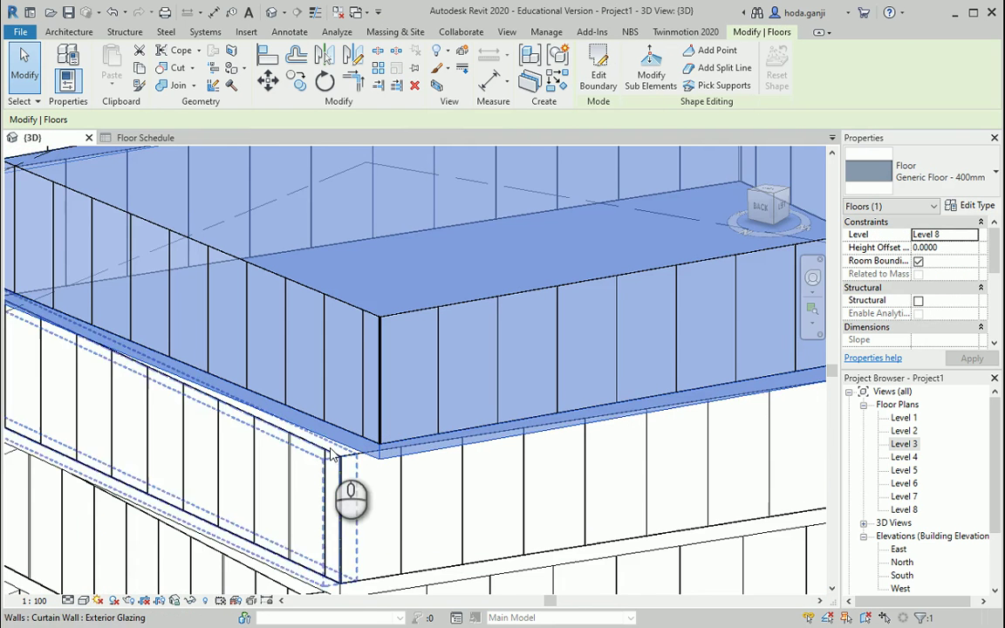
{"action": "middle_click_drag", "start_coordinate": [328, 451], "coordinate": [319, 454], "text": "shift"}
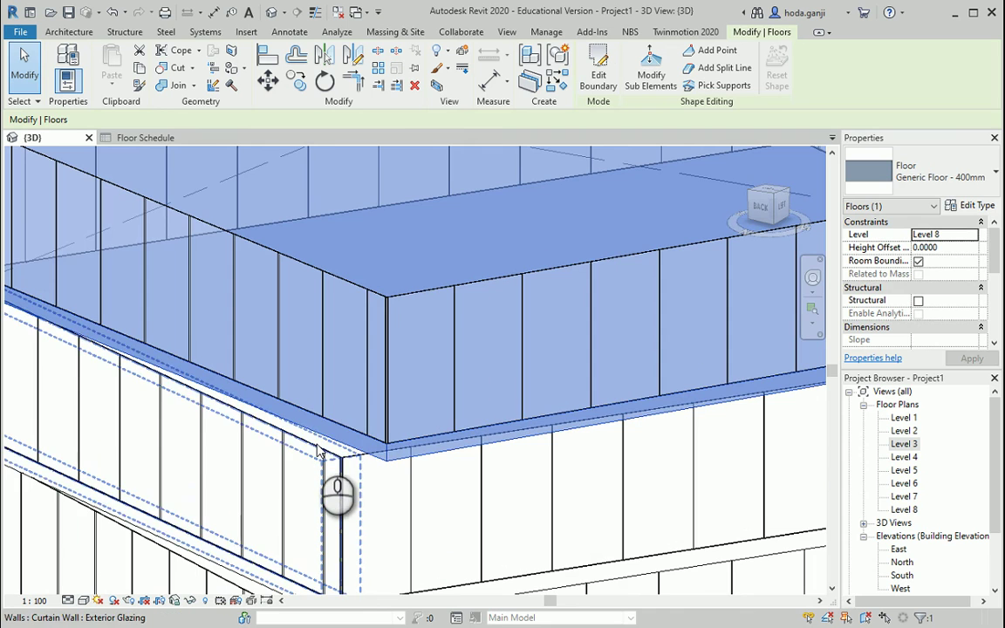
{"action": "scroll", "coordinate": [319, 452], "scroll_direction": "down", "scroll_amount": 3}
{"action": "scroll", "coordinate": [353, 437], "scroll_direction": "down", "scroll_amount": 3}
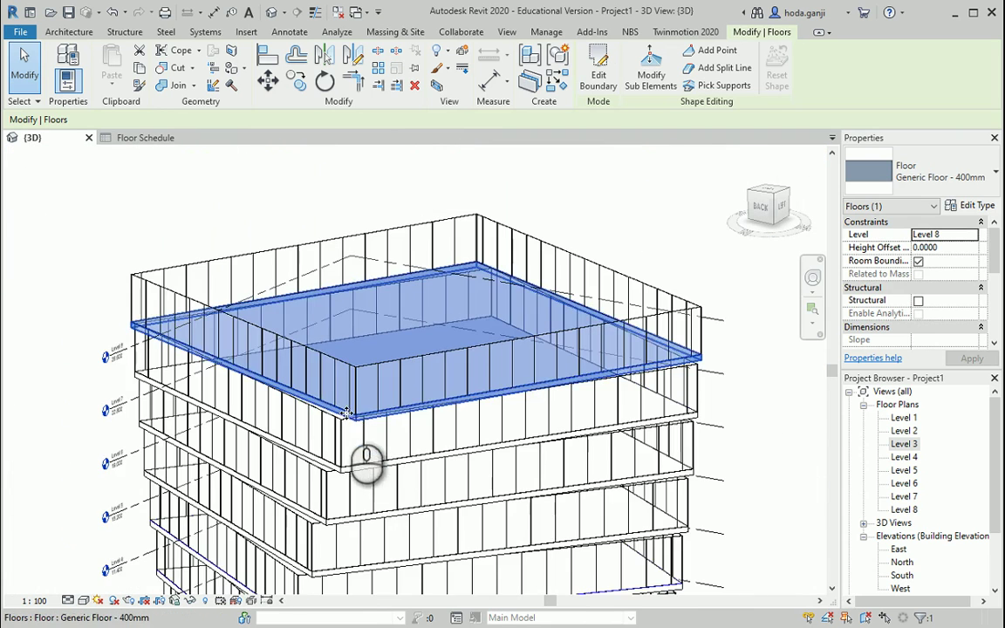
{"action": "scroll", "coordinate": [396, 445], "scroll_direction": "down", "scroll_amount": 2}
{"action": "scroll", "coordinate": [393, 453], "scroll_direction": "down", "scroll_amount": 1}
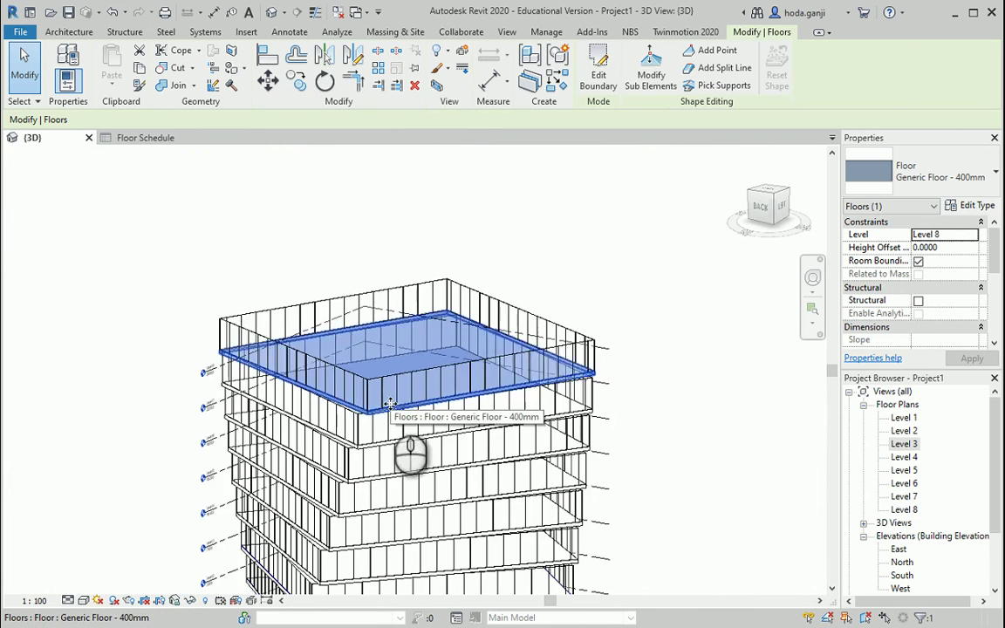
{"action": "left_click", "coordinate": [677, 451]}
Pan and orbit the tower to inspect its front corner and more storeys.
{"action": "middle_click_drag", "start_coordinate": [511, 476], "coordinate": [439, 341]}
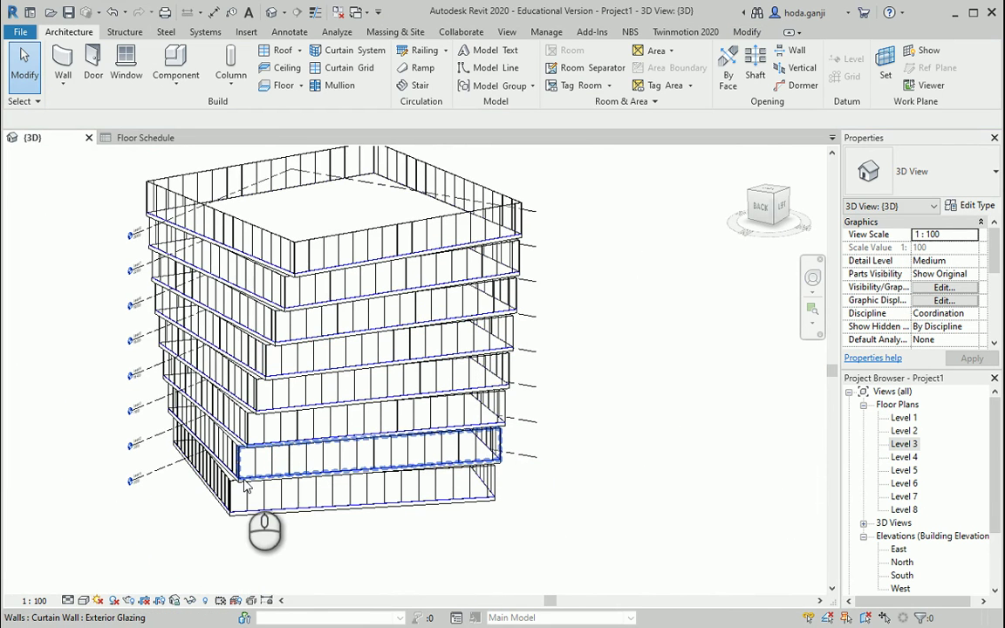
{"action": "scroll", "coordinate": [255, 331], "scroll_direction": "up", "scroll_amount": 1}
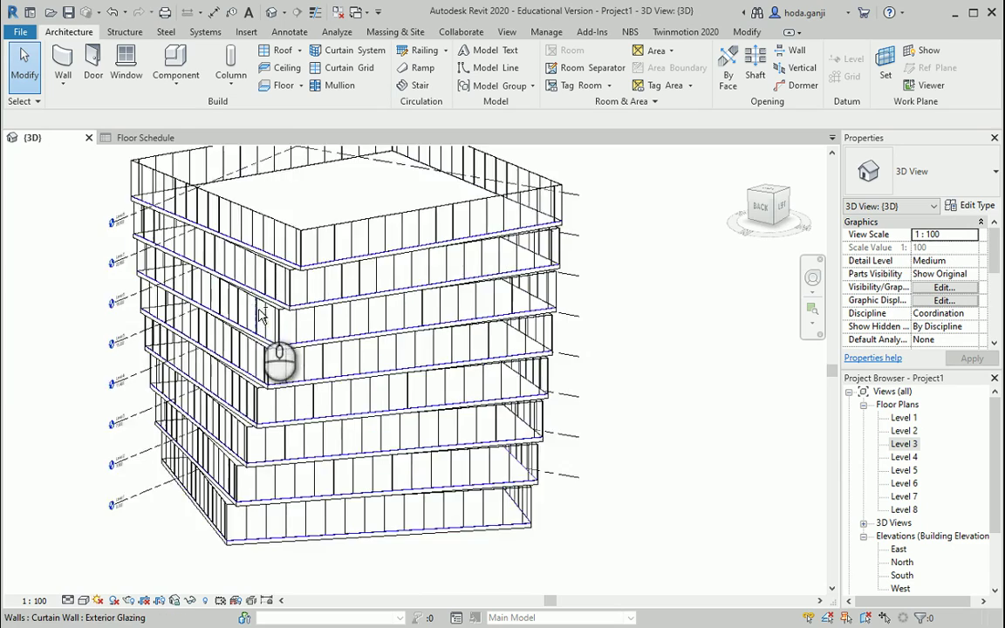
{"action": "mouse_move", "coordinate": [260, 316]}
{"action": "middle_mouse_down", "text": "shift"}
{"action": "mouse_move", "coordinate": [385, 370]}
{"action": "mouse_move", "coordinate": [407, 415]}
{"action": "mouse_move", "coordinate": [329, 520]}
{"action": "mouse_move", "coordinate": [297, 491]}
{"action": "mouse_move", "coordinate": [259, 532]}
{"action": "mouse_move", "coordinate": [260, 471]}
{"action": "mouse_move", "coordinate": [231, 475]}
{"action": "middle_mouse_up", "text": "shift"}
{"action": "scroll", "coordinate": [297, 479], "scroll_direction": "up", "scroll_amount": 1}
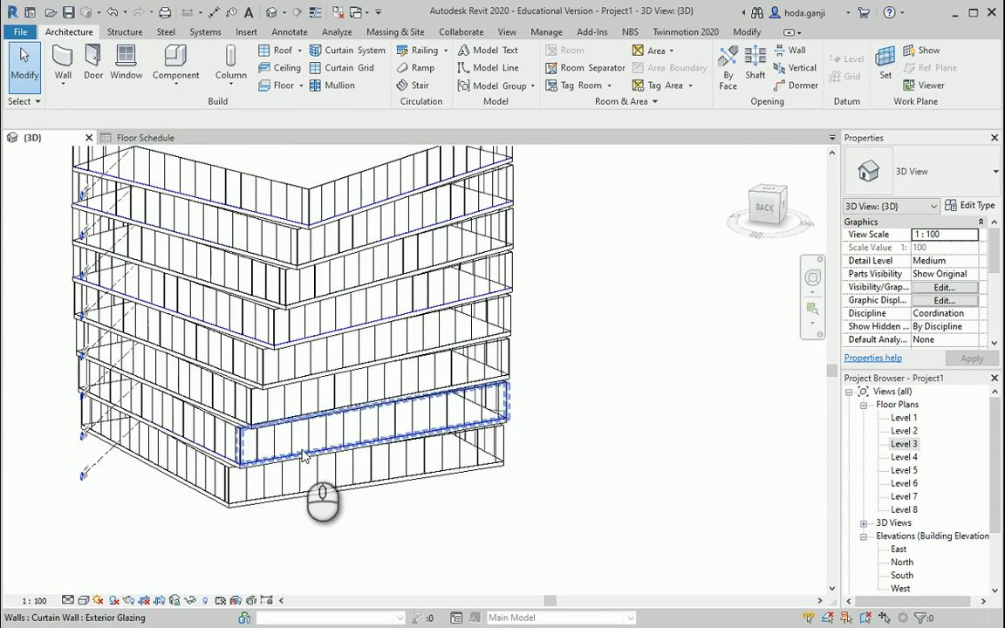
{"action": "scroll", "coordinate": [231, 488], "scroll_direction": "up", "scroll_amount": 1}
{"action": "scroll", "coordinate": [210, 473], "scroll_direction": "up", "scroll_amount": 2}
{"action": "scroll", "coordinate": [208, 472], "scroll_direction": "up", "scroll_amount": 1}
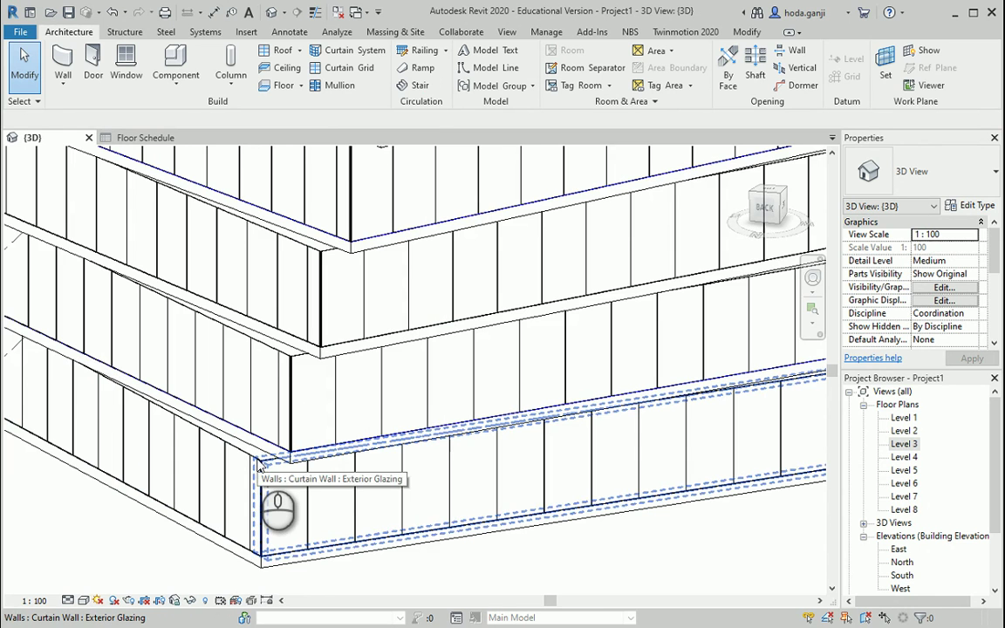
{"action": "scroll", "coordinate": [258, 466], "scroll_direction": "down", "scroll_amount": 1}
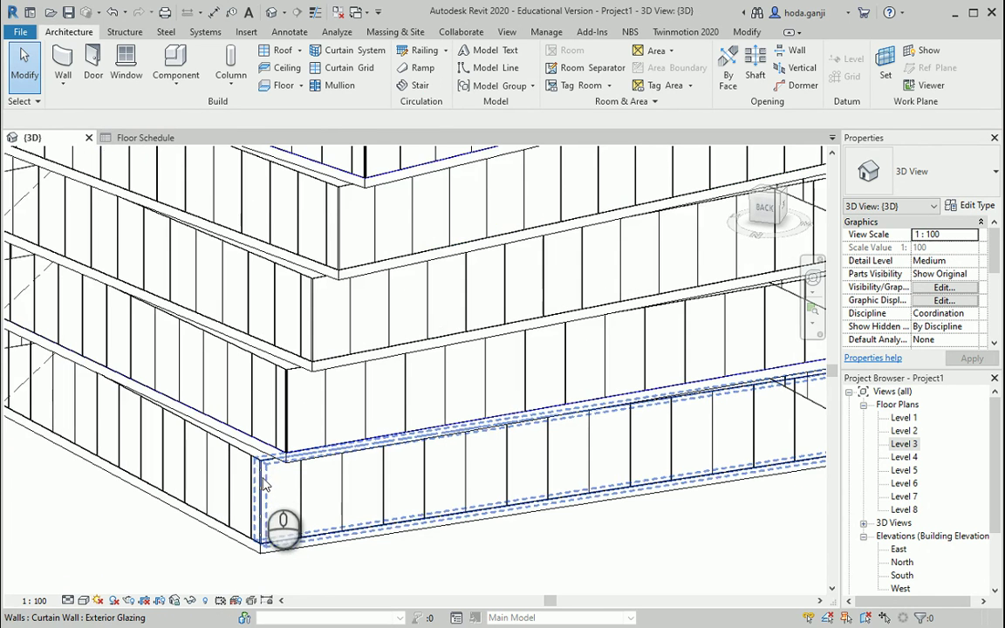
{"action": "scroll", "coordinate": [267, 489], "scroll_direction": "up", "scroll_amount": 1}
{"action": "scroll", "coordinate": [266, 489], "scroll_direction": "down", "scroll_amount": 1}
{"action": "scroll", "coordinate": [266, 485], "scroll_direction": "up", "scroll_amount": 1}
{"action": "scroll", "coordinate": [264, 463], "scroll_direction": "up", "scroll_amount": 1}
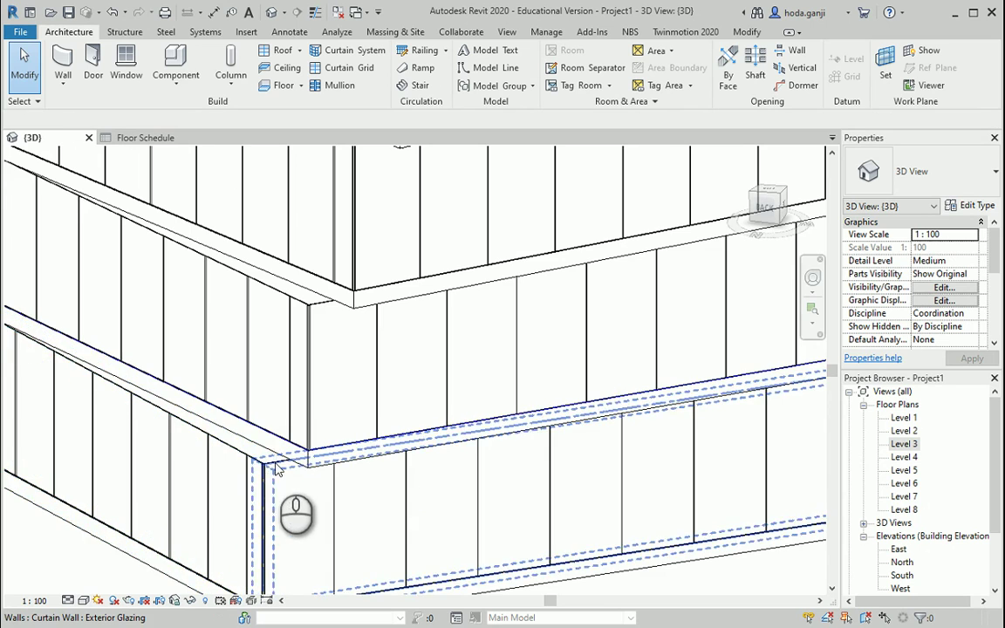
{"action": "scroll", "coordinate": [278, 478], "scroll_direction": "down", "scroll_amount": 1}
{"action": "scroll", "coordinate": [489, 385], "scroll_direction": "down", "scroll_amount": 1}
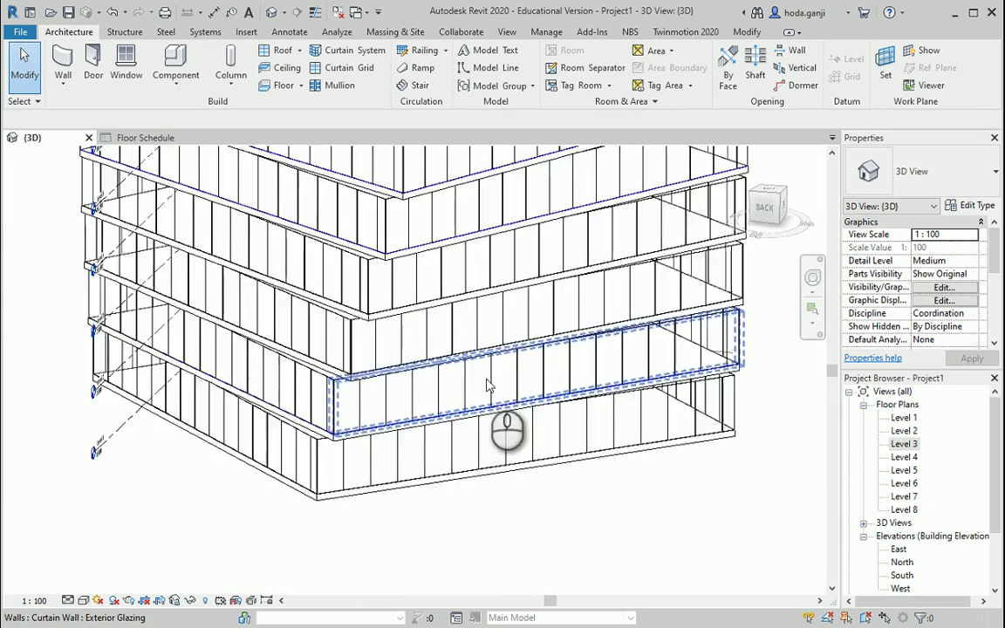
{"action": "mouse_move", "coordinate": [489, 385]}
{"action": "middle_mouse_down", "text": "shift"}
{"action": "mouse_move", "coordinate": [359, 460]}
{"action": "mouse_move", "coordinate": [460, 377]}
{"action": "mouse_move", "coordinate": [436, 336]}
{"action": "mouse_move", "coordinate": [339, 426]}
{"action": "middle_mouse_up", "text": "shift"}
Bring Dynamo forward and expand Library > Revit > Elements > Roof.
{"action": "left_click", "coordinate": [598, 589]}
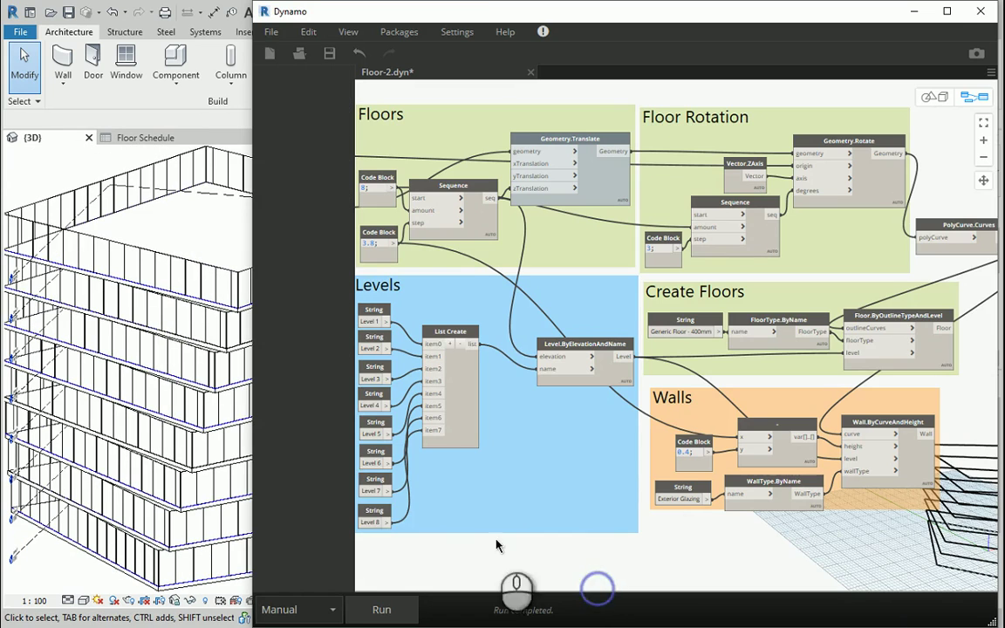
{"action": "left_click_drag", "start_coordinate": [249, 423], "coordinate": [2, 384]}
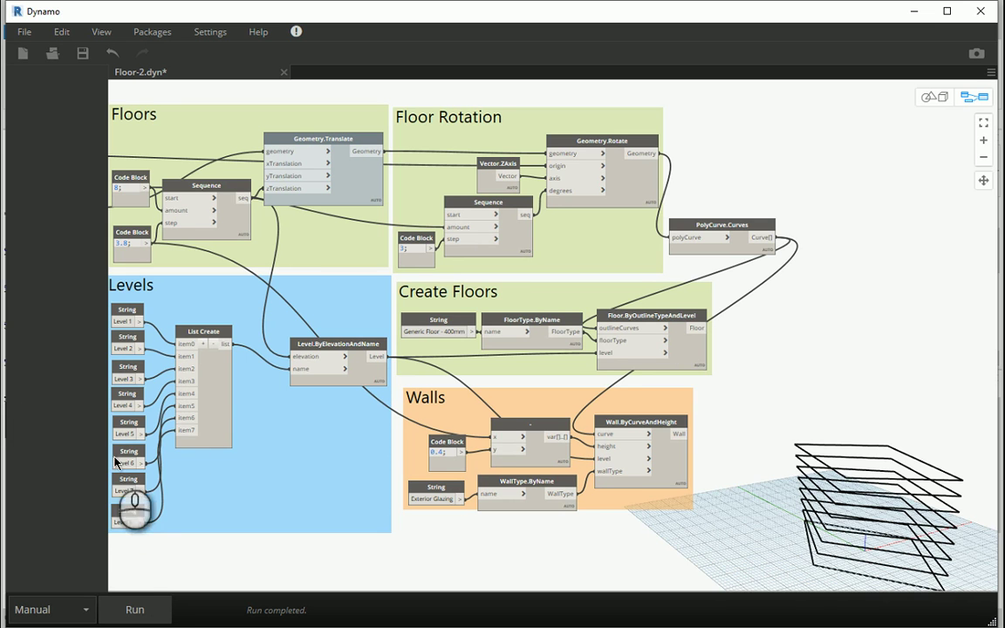
{"action": "left_click_drag", "start_coordinate": [108, 471], "coordinate": [138, 471]}
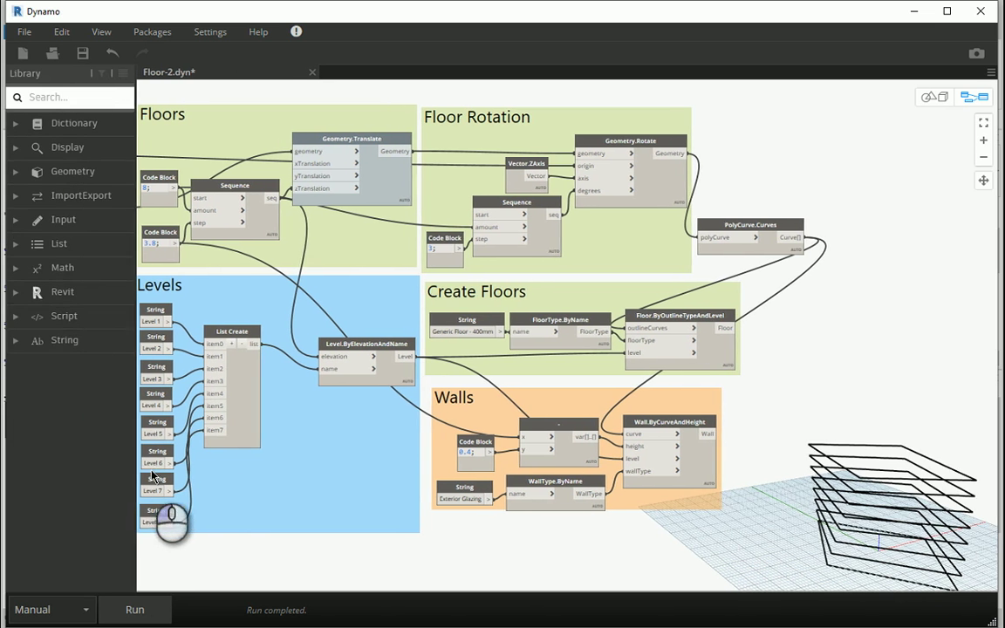
{"action": "left_click", "coordinate": [39, 291]}
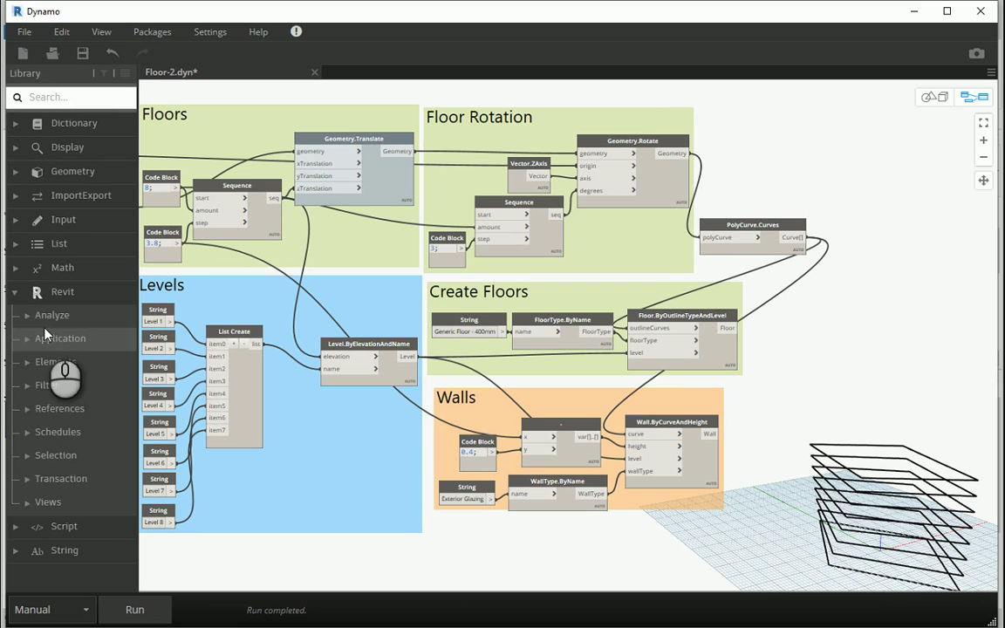
{"action": "left_click", "coordinate": [29, 361]}
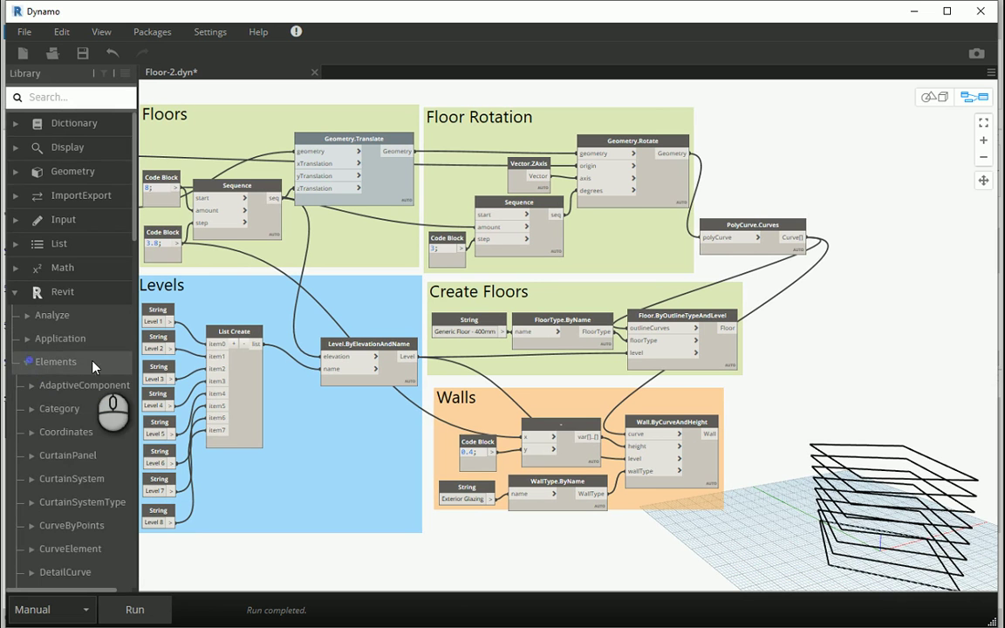
{"action": "scroll", "coordinate": [83, 358], "scroll_direction": "down", "scroll_amount": 5}
{"action": "scroll", "coordinate": [83, 358], "scroll_direction": "down", "scroll_amount": 3}
{"action": "scroll", "coordinate": [78, 367], "scroll_direction": "down", "scroll_amount": 6}
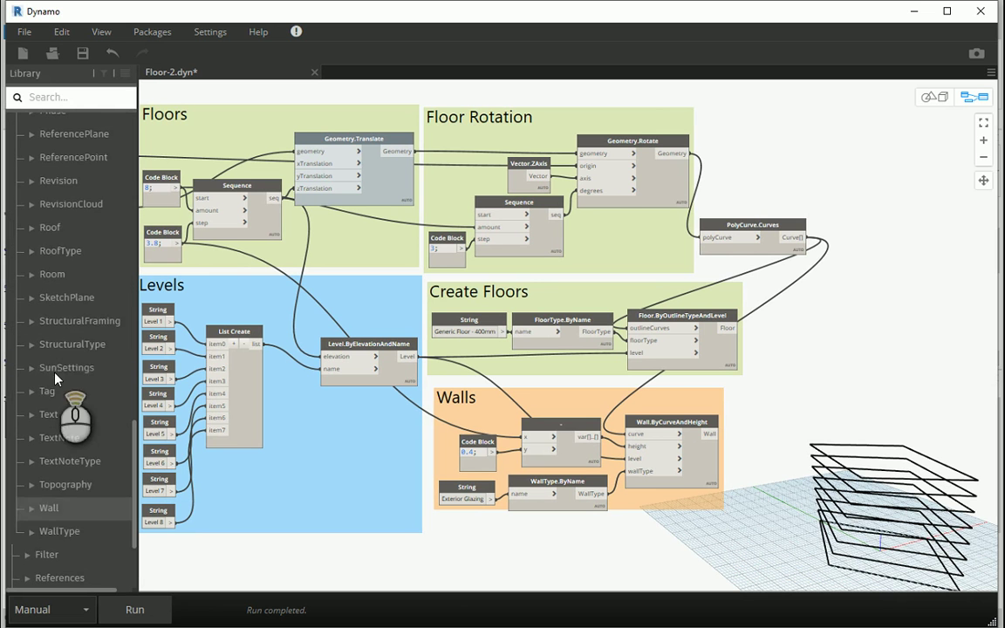
{"action": "left_click", "coordinate": [35, 227]}
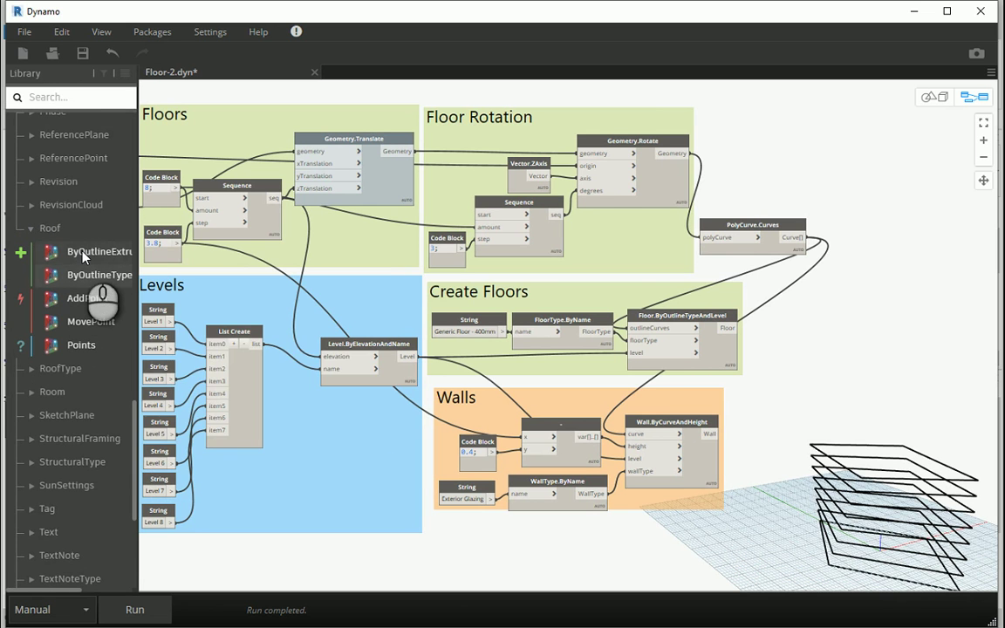
{"action": "mouse_move", "coordinate": [98, 251]}
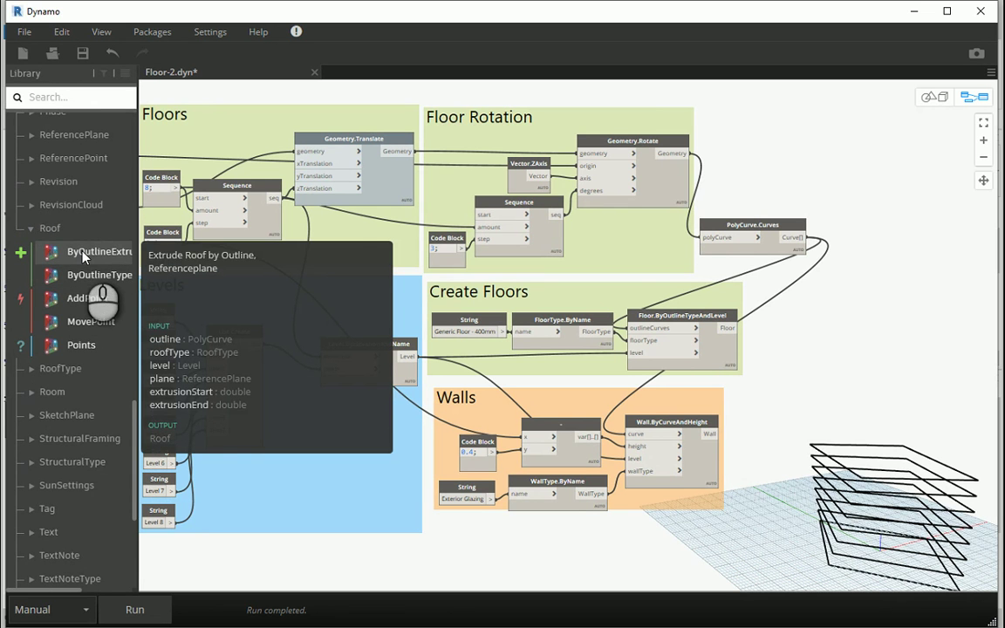
{"action": "left_click_drag", "start_coordinate": [137, 238], "coordinate": [211, 241]}
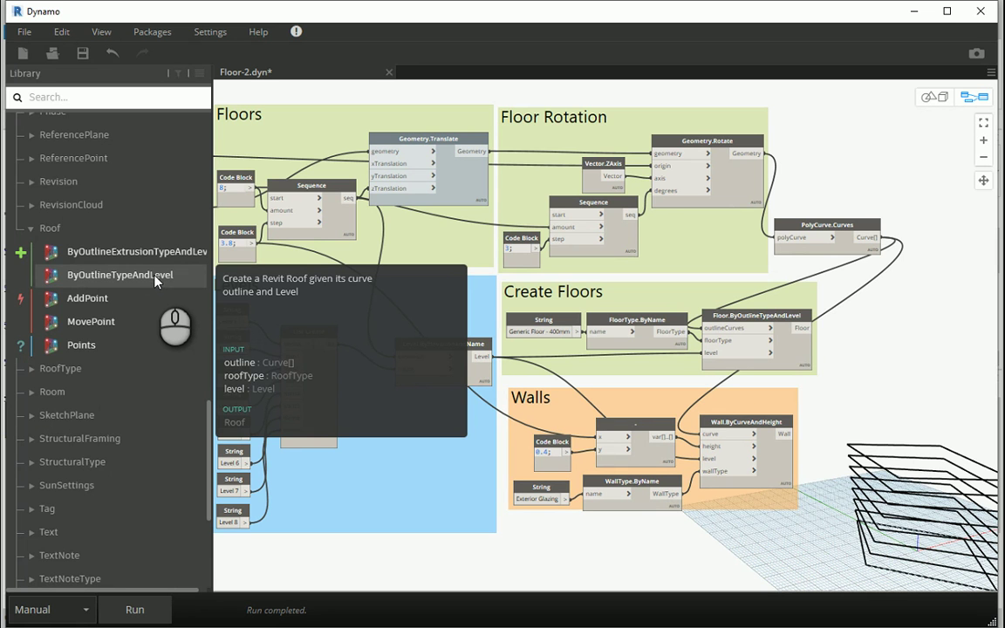
Place a Roof.ByOutlineTypeAndLevel node to the right of the existing groups.
{"action": "left_click", "coordinate": [153, 276]}
{"action": "middle_click_drag", "start_coordinate": [665, 465], "coordinate": [518, 282]}
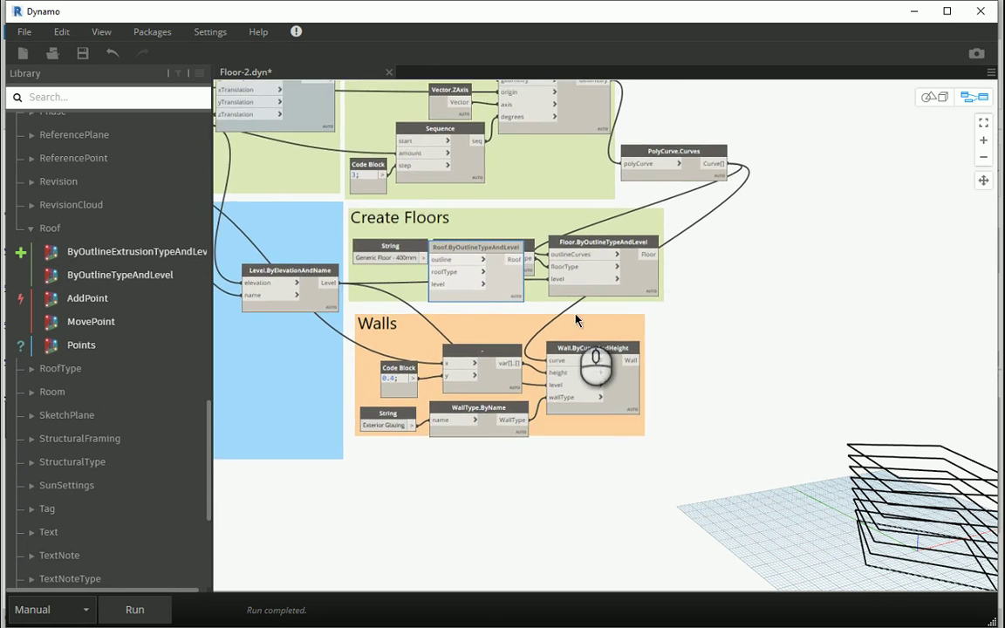
{"action": "scroll", "coordinate": [485, 251], "scroll_direction": "up", "scroll_amount": 1}
{"action": "left_click_drag", "start_coordinate": [484, 251], "coordinate": [840, 330]}
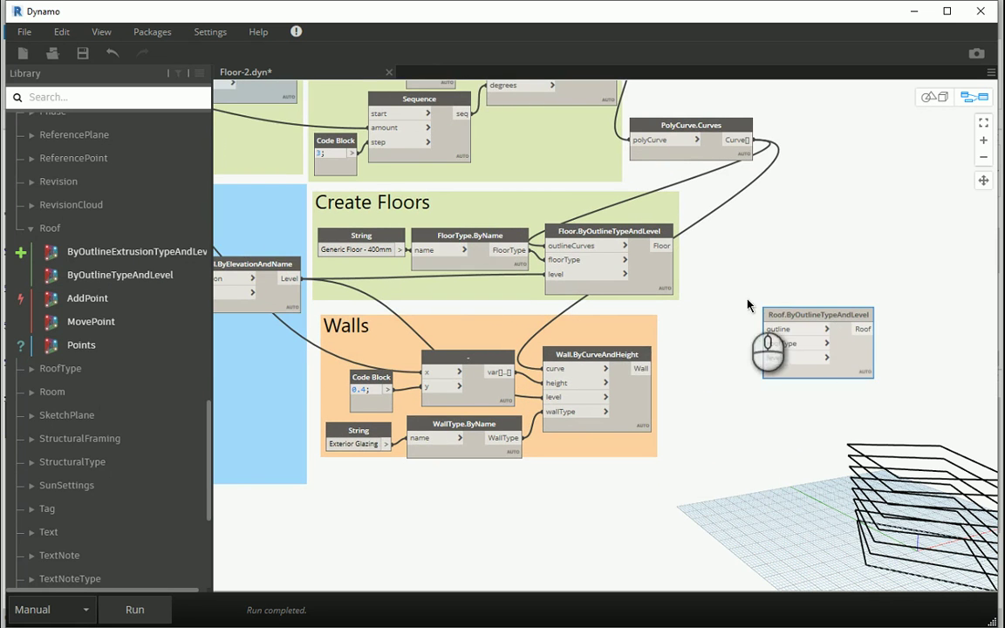
{"action": "scroll", "coordinate": [749, 288], "scroll_direction": "up", "scroll_amount": 1}
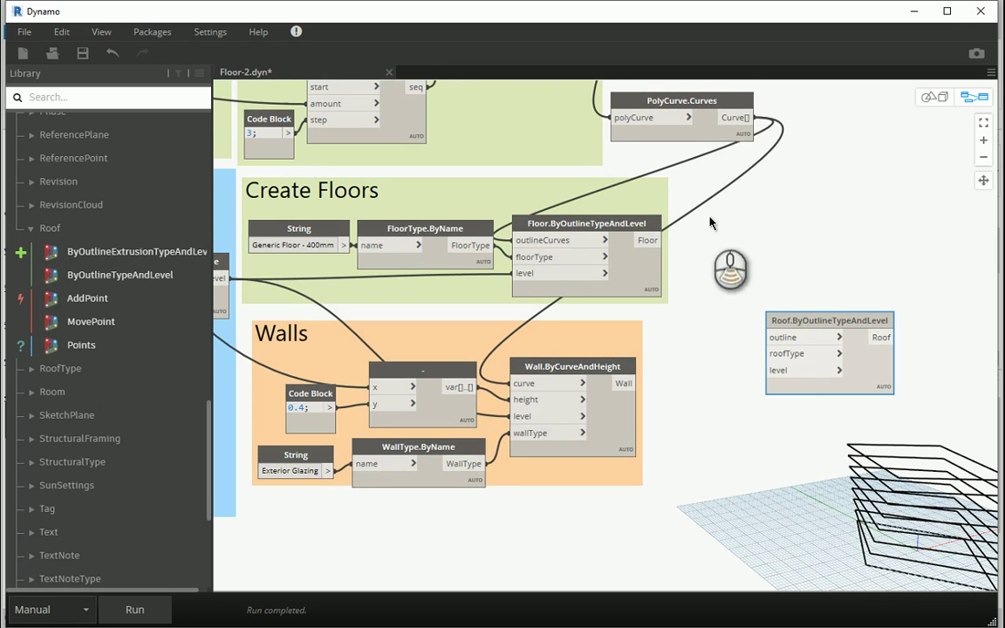
{"action": "scroll", "coordinate": [712, 222], "scroll_direction": "down", "scroll_amount": 2}
{"action": "scroll", "coordinate": [702, 262], "scroll_direction": "down", "scroll_amount": 2}
{"action": "scroll", "coordinate": [694, 262], "scroll_direction": "up", "scroll_amount": 5}
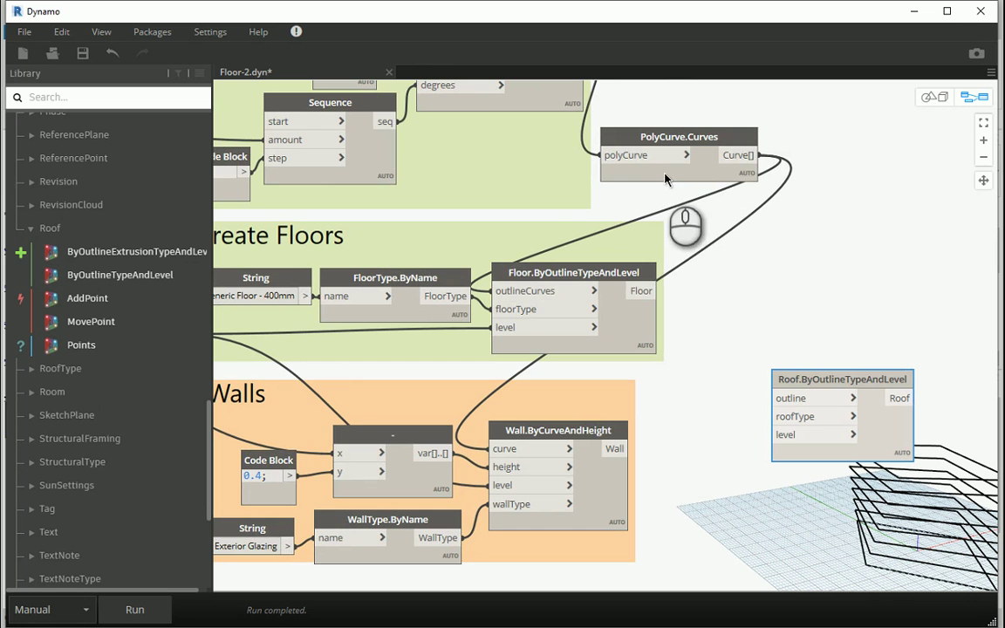
Wire PolyCurve.Curves Curve[] into the roof node's outline input, then minimise Dynamo.
{"action": "left_click_drag", "start_coordinate": [744, 155], "coordinate": [776, 398]}
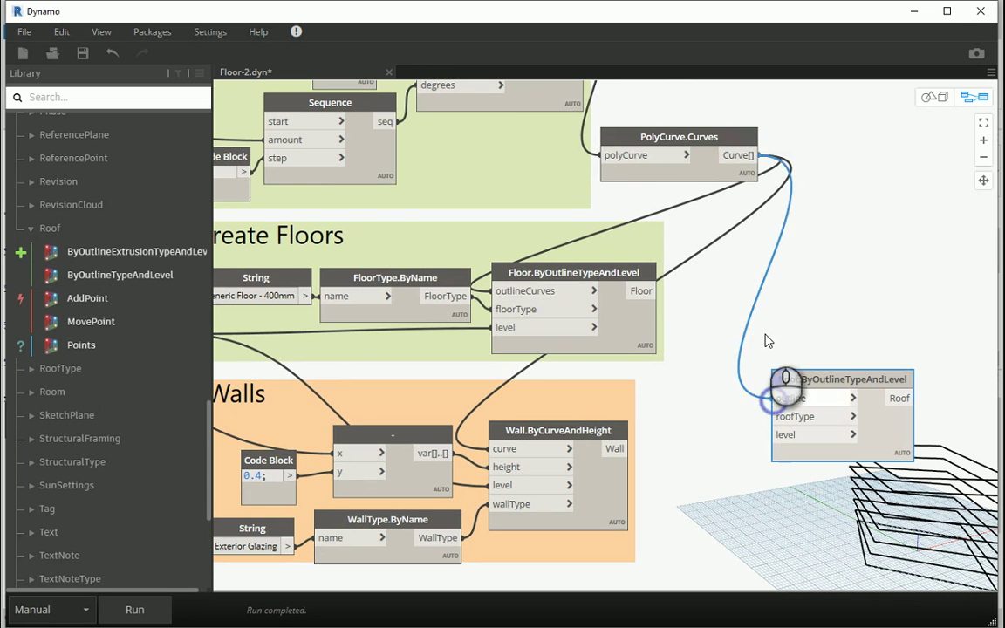
{"action": "scroll", "coordinate": [765, 357], "scroll_direction": "down", "scroll_amount": 3}
{"action": "scroll", "coordinate": [745, 307], "scroll_direction": "up", "scroll_amount": 4}
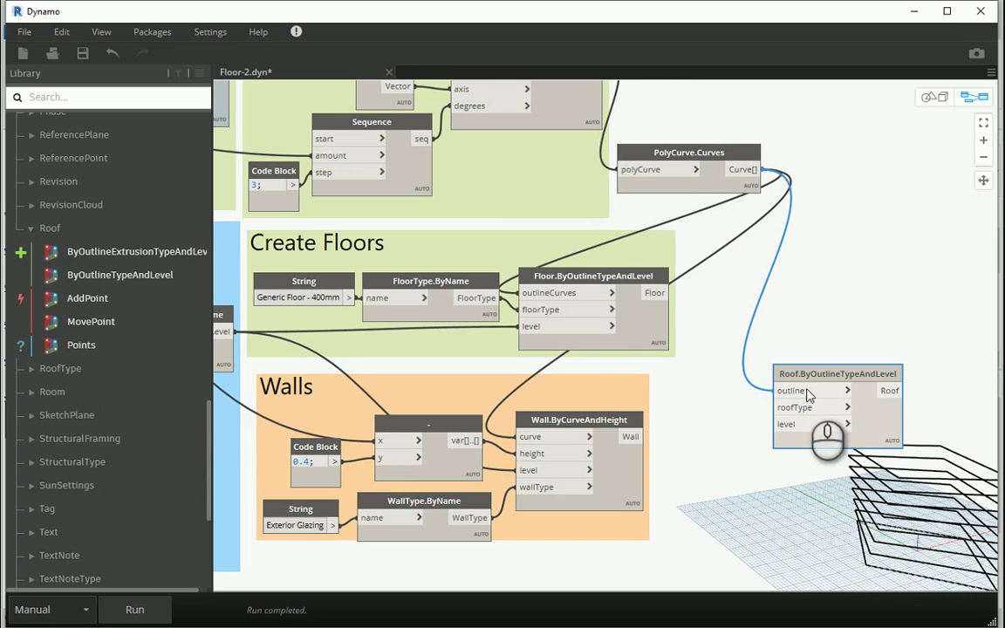
{"action": "left_click_drag", "start_coordinate": [808, 395], "coordinate": [818, 390]}
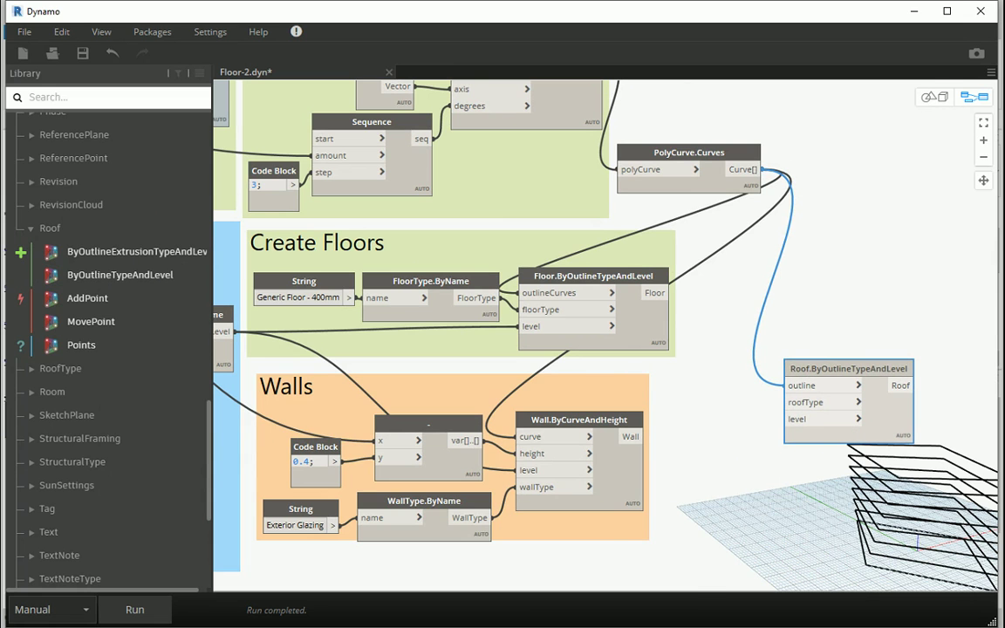
{"action": "left_click", "coordinate": [913, 18]}
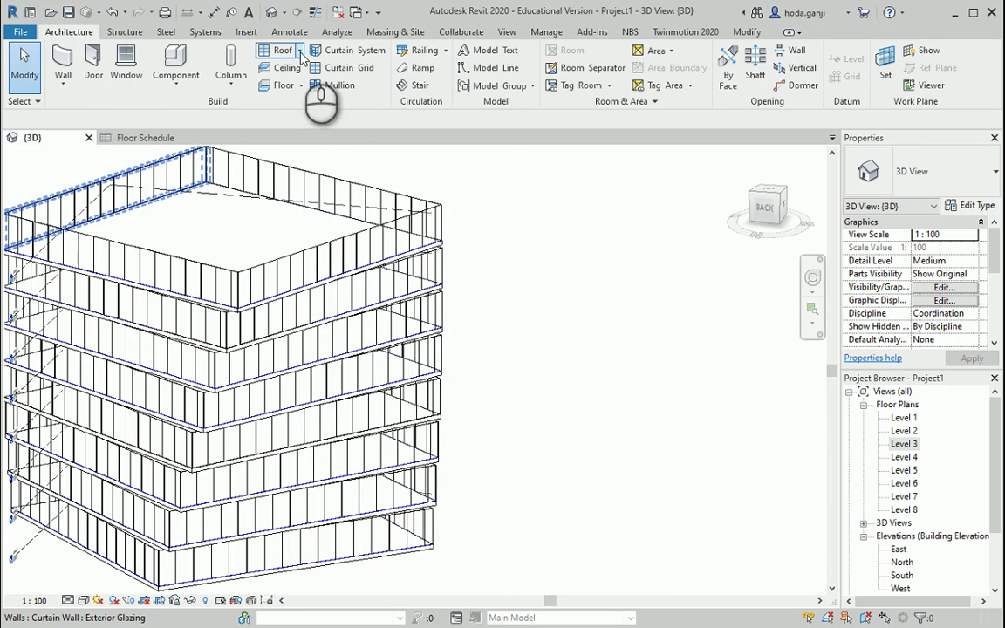
Open the Level 4 floor plan and start a Roof by Footprint there.
{"action": "left_click", "coordinate": [300, 50]}
{"action": "left_click", "coordinate": [301, 72]}
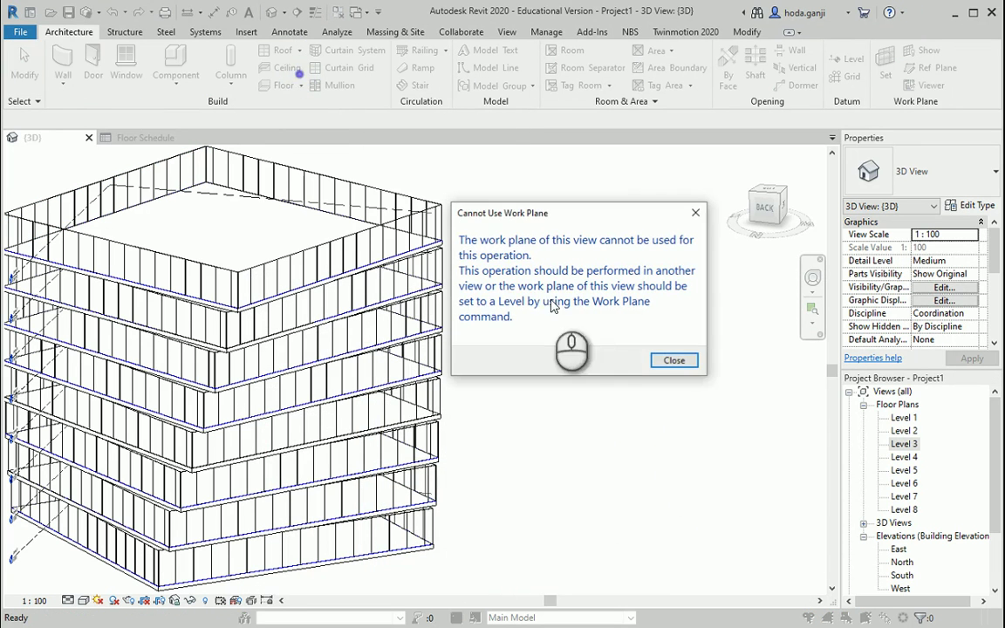
{"action": "left_click", "coordinate": [674, 361]}
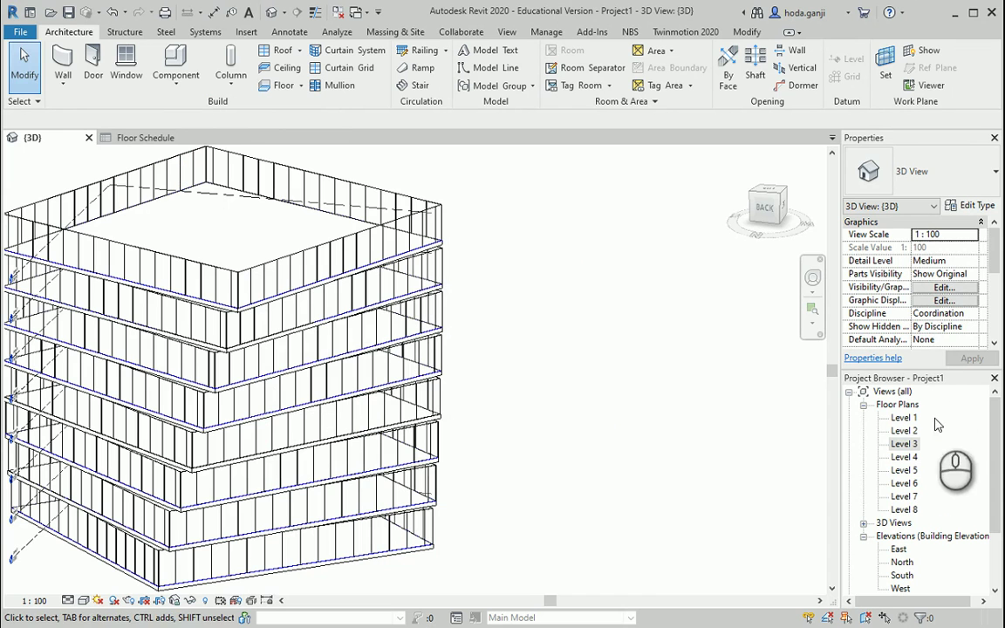
{"action": "double_click", "coordinate": [906, 457]}
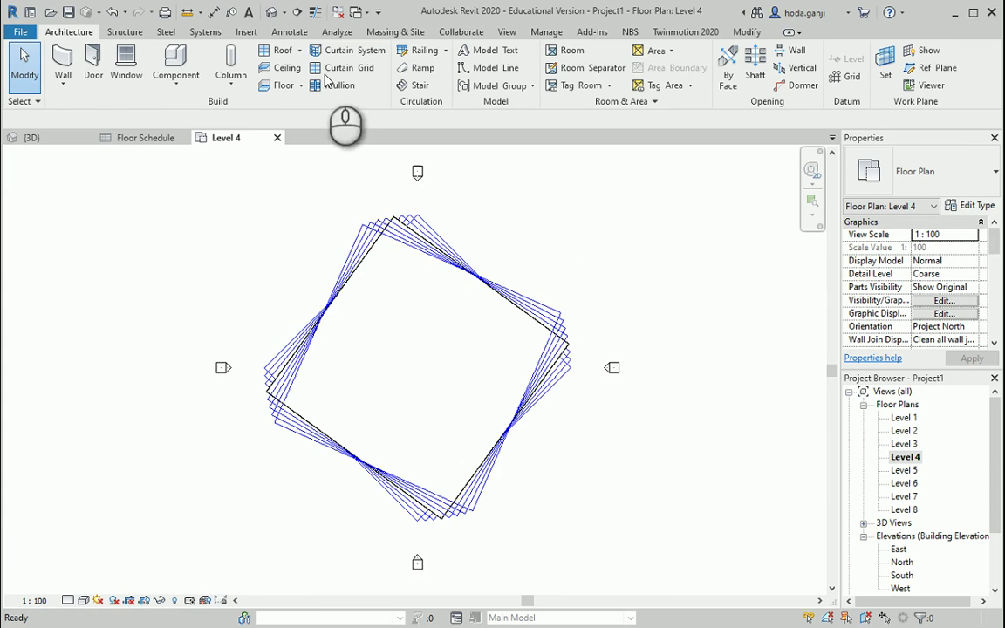
{"action": "left_click", "coordinate": [298, 50]}
{"action": "left_click", "coordinate": [296, 73]}
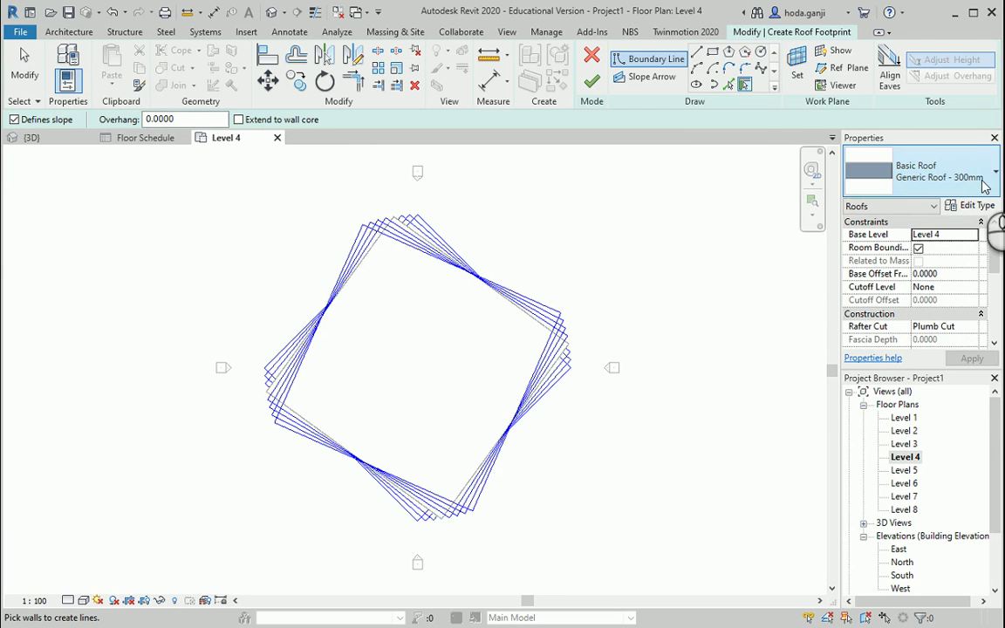
Read the roof type's full name, Generic Roof - 300mm, via Edit Type > Rename, then cancel.
{"action": "left_click", "coordinate": [984, 179]}
{"action": "left_click", "coordinate": [985, 181]}
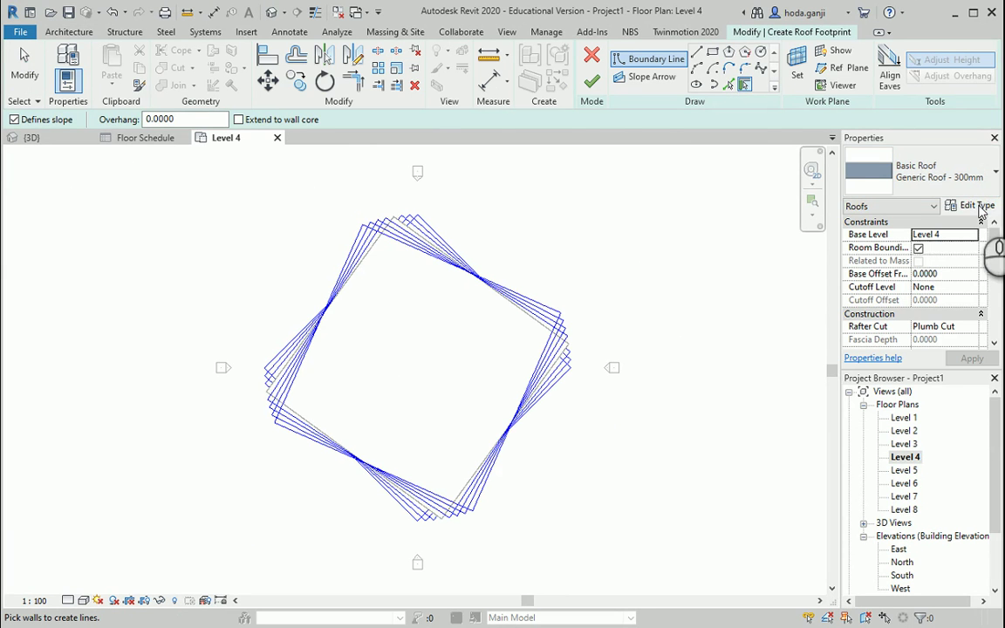
{"action": "left_click", "coordinate": [978, 205]}
{"action": "left_click", "coordinate": [630, 173]}
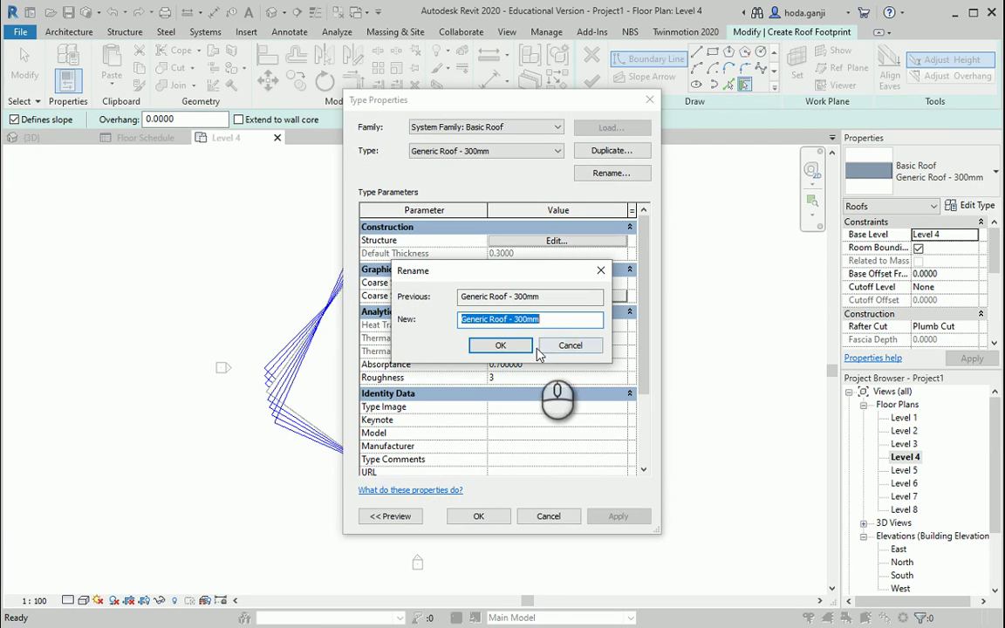
{"action": "left_click", "coordinate": [522, 346]}
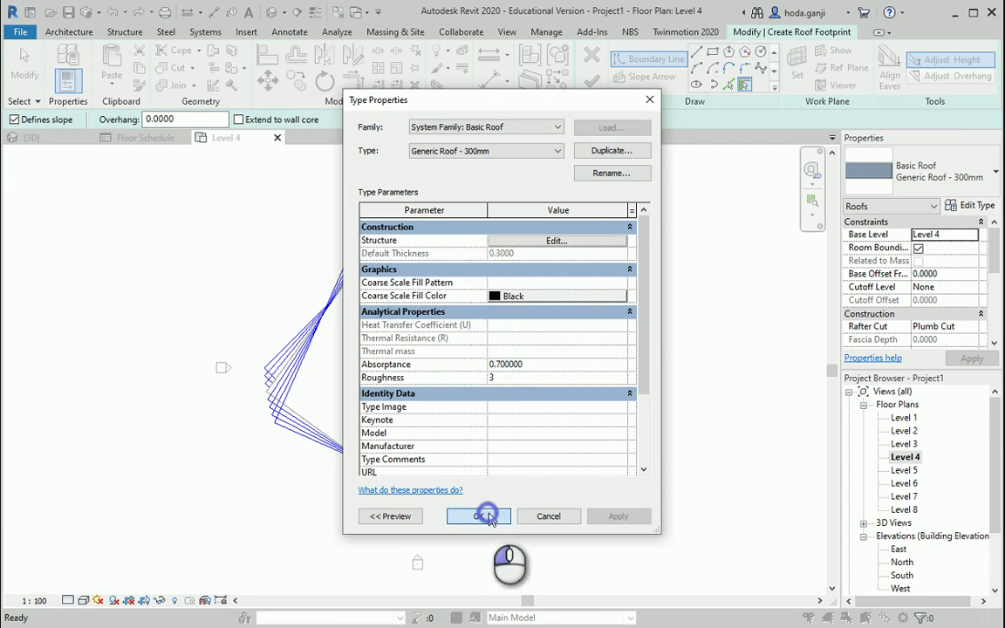
{"action": "left_click", "coordinate": [486, 517]}
Back in Dynamo, add a RoofType.ByName node beside the roof node.
{"action": "left_click", "coordinate": [606, 580]}
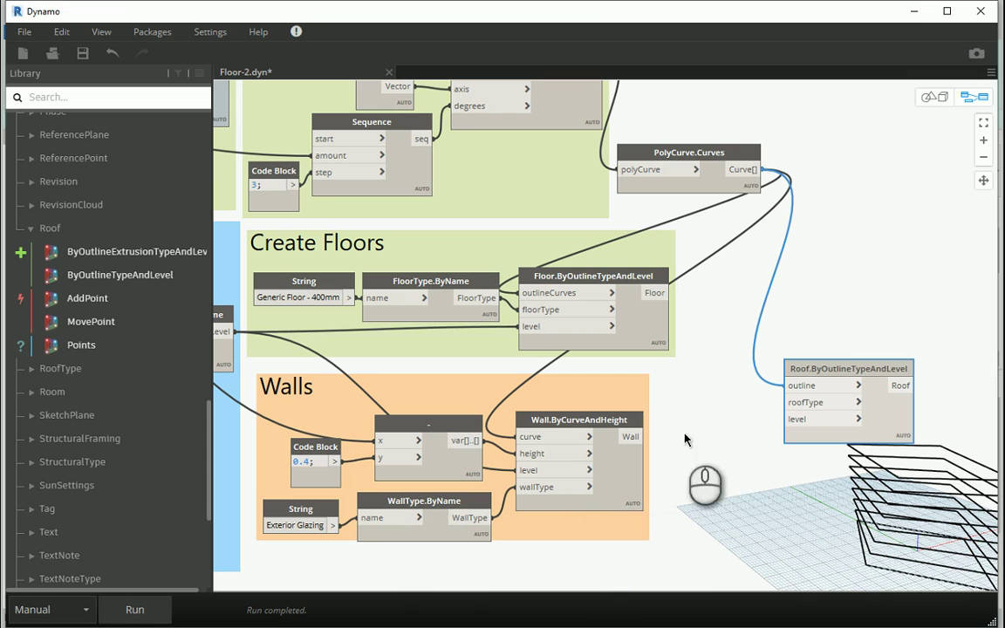
{"action": "left_click_drag", "start_coordinate": [808, 398], "coordinate": [834, 373]}
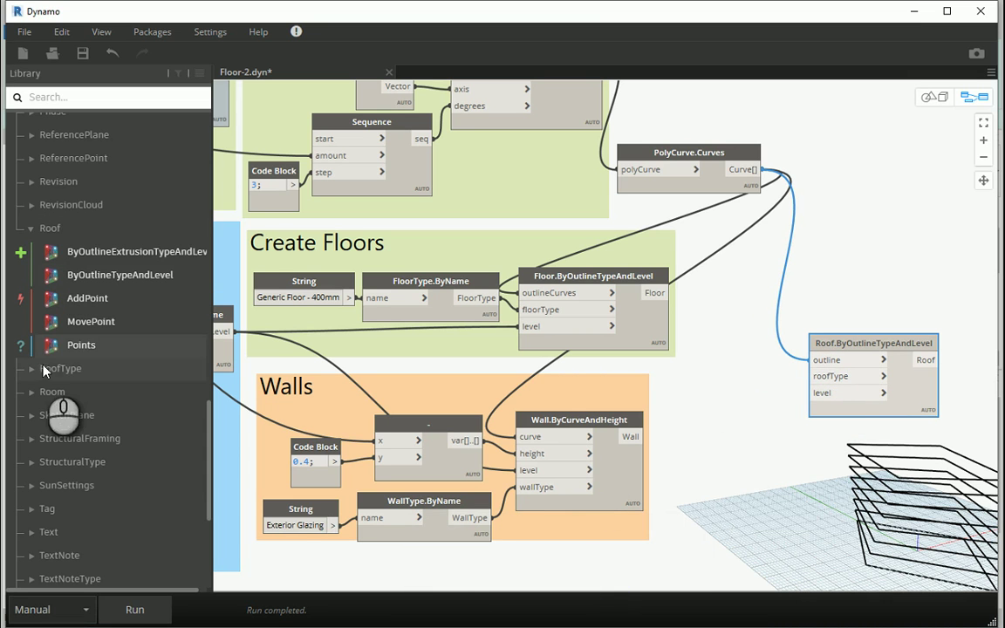
{"action": "left_click", "coordinate": [33, 372]}
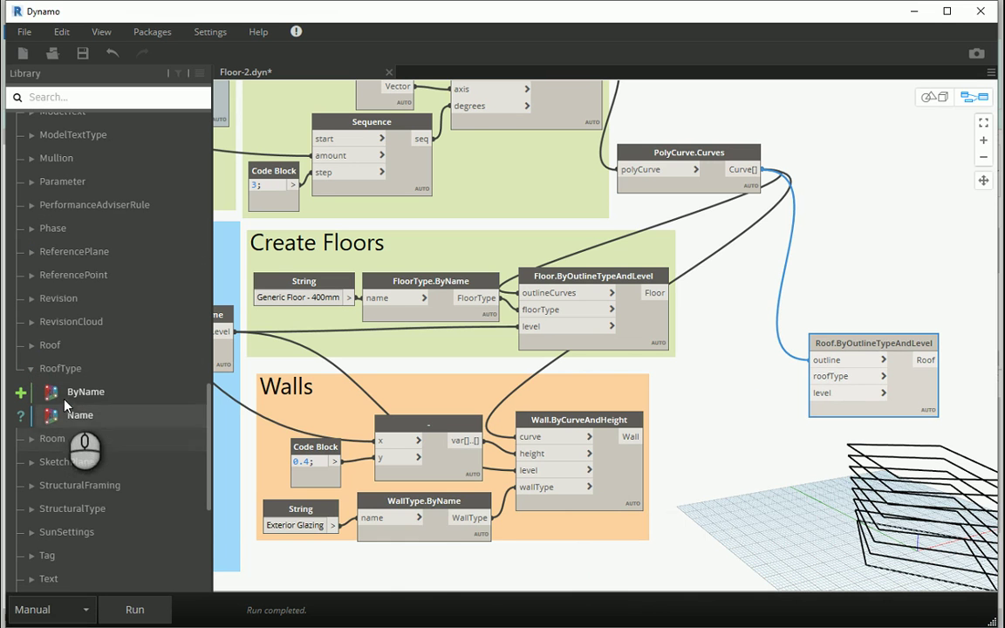
{"action": "left_click", "coordinate": [74, 397]}
{"action": "left_click_drag", "start_coordinate": [709, 341], "coordinate": [765, 395]}
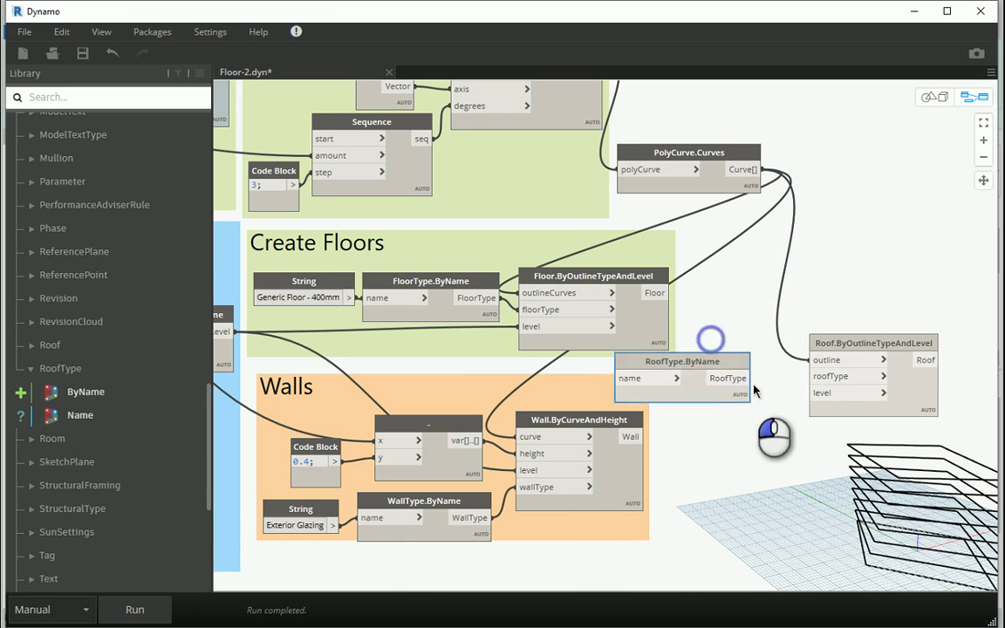
Move both roof nodes below the Walls group and nudge RoofType.ByName into place.
{"action": "scroll", "coordinate": [764, 394], "scroll_direction": "down", "scroll_amount": 2}
{"action": "scroll", "coordinate": [733, 332], "scroll_direction": "down", "scroll_amount": 2}
{"action": "scroll", "coordinate": [738, 296], "scroll_direction": "down", "scroll_amount": 2}
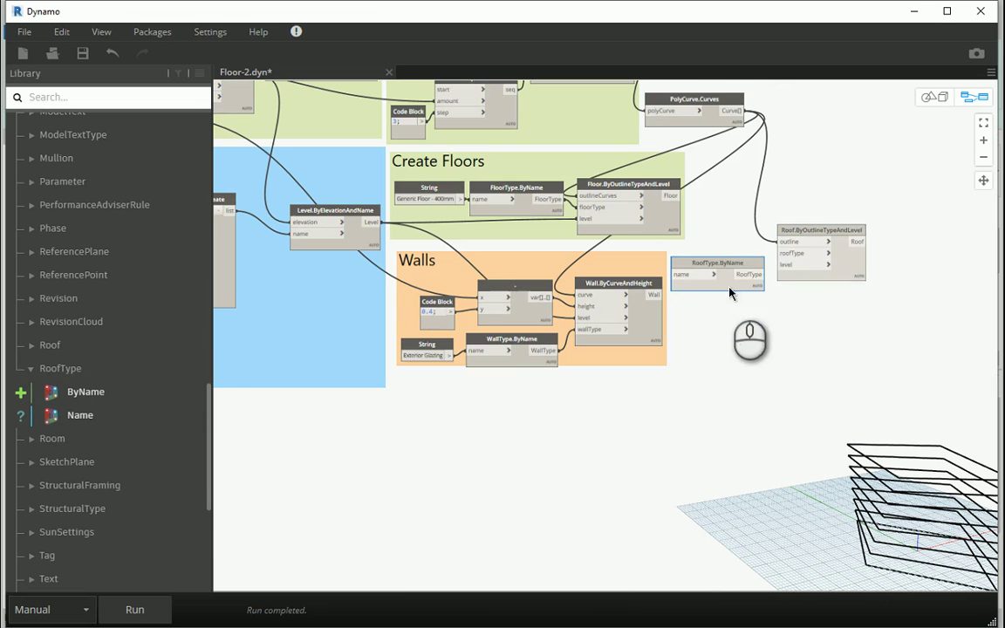
{"action": "left_click_drag", "start_coordinate": [818, 323], "coordinate": [743, 274]}
{"action": "left_click_drag", "start_coordinate": [821, 233], "coordinate": [720, 377]}
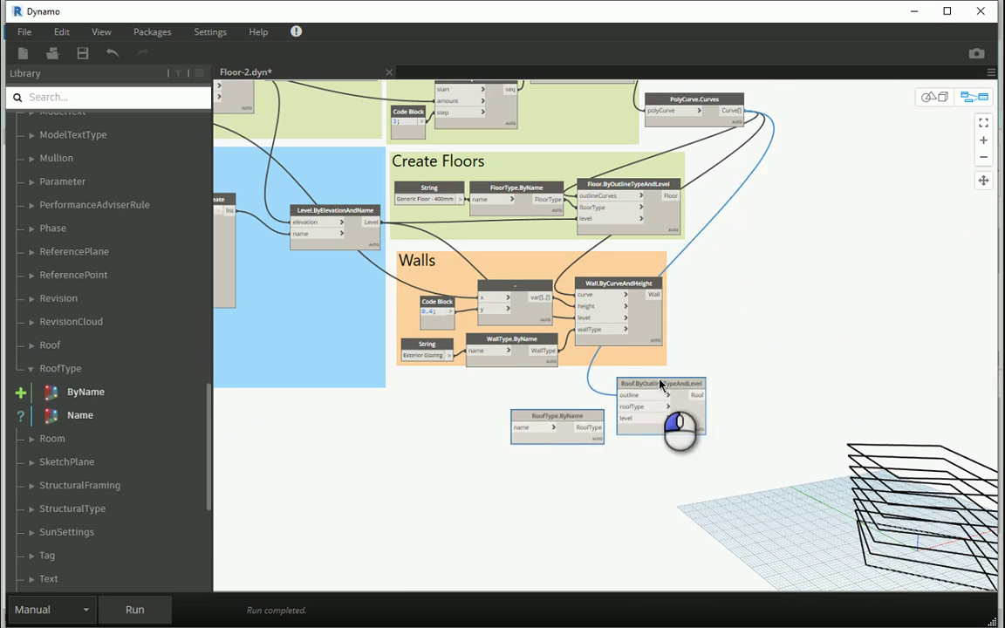
{"action": "scroll", "coordinate": [637, 423], "scroll_direction": "up", "scroll_amount": 3}
{"action": "left_click", "coordinate": [671, 483]}
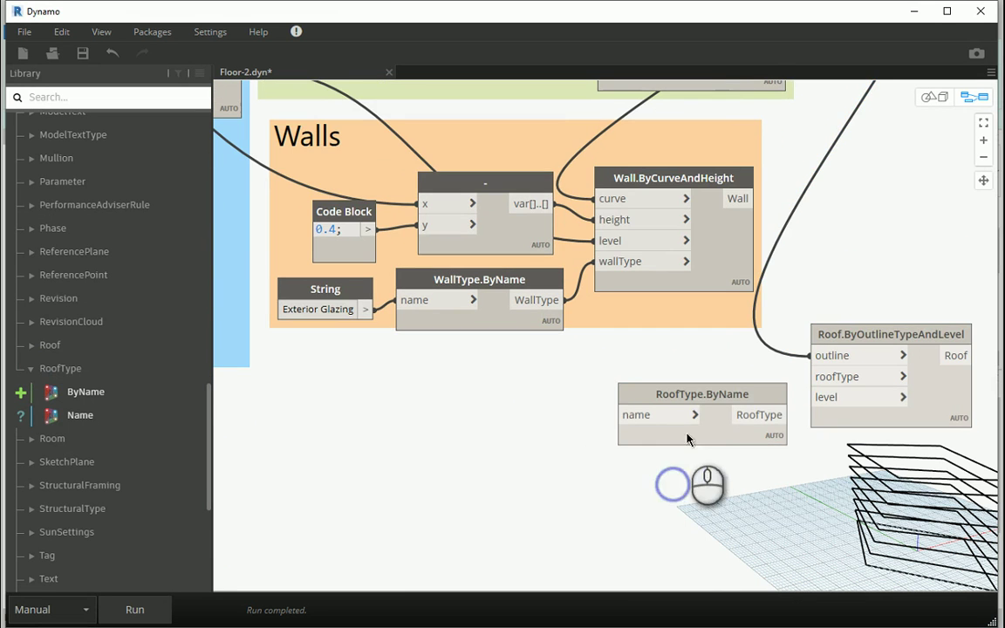
{"action": "left_click", "coordinate": [688, 394]}
{"action": "left_click_drag", "start_coordinate": [689, 394], "coordinate": [687, 384]}
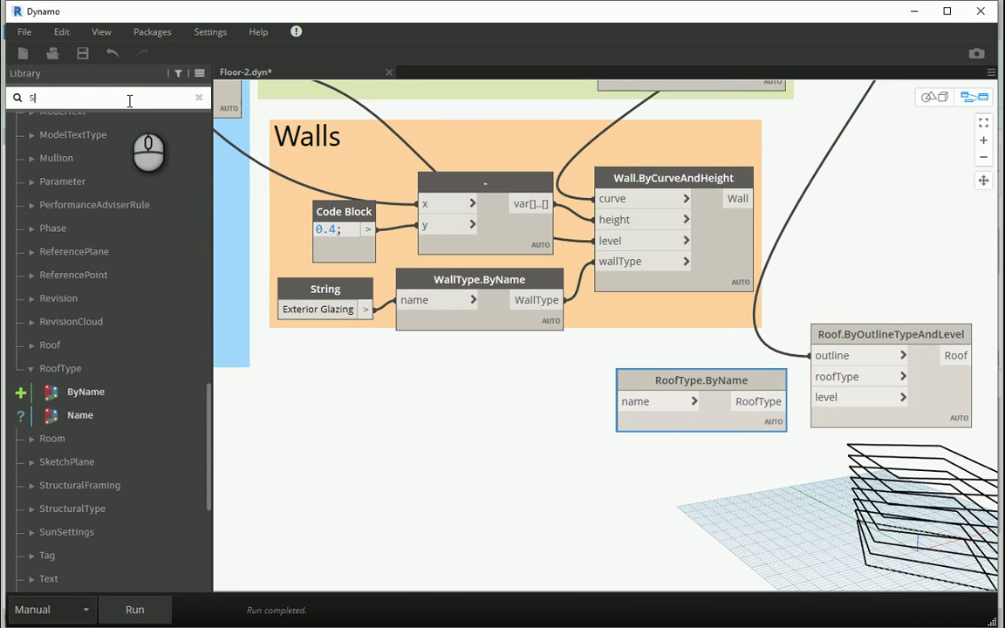
Feed a 'Generic Roof - 300mm' String through RoofType.ByName into the roof node's roofType.
{"action": "scroll", "coordinate": [104, 174], "scroll_direction": "up", "scroll_amount": 5}
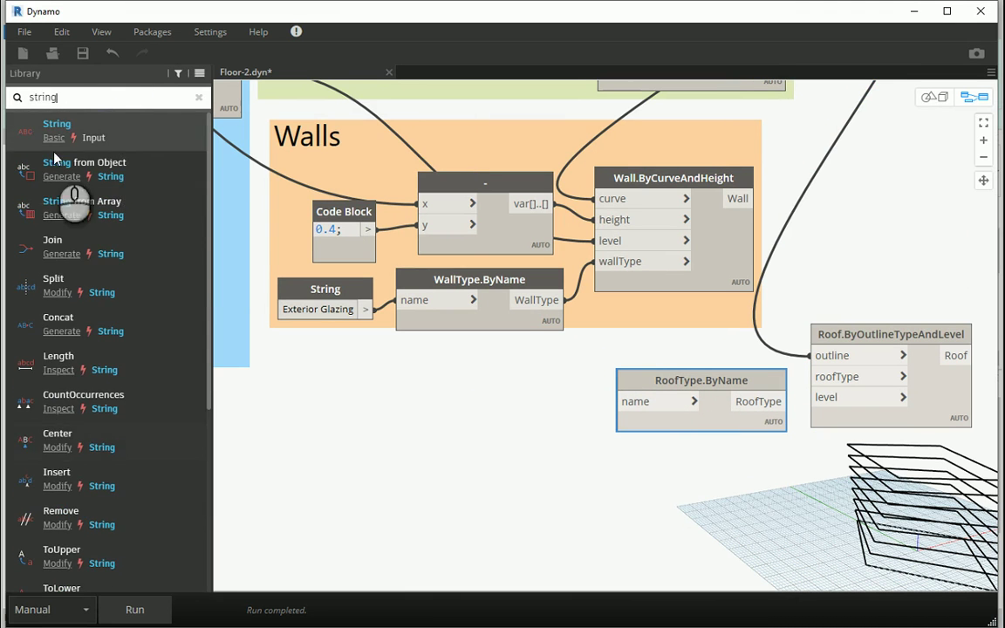
{"action": "left_click", "coordinate": [54, 131]}
{"action": "left_click_drag", "start_coordinate": [616, 348], "coordinate": [496, 386]}
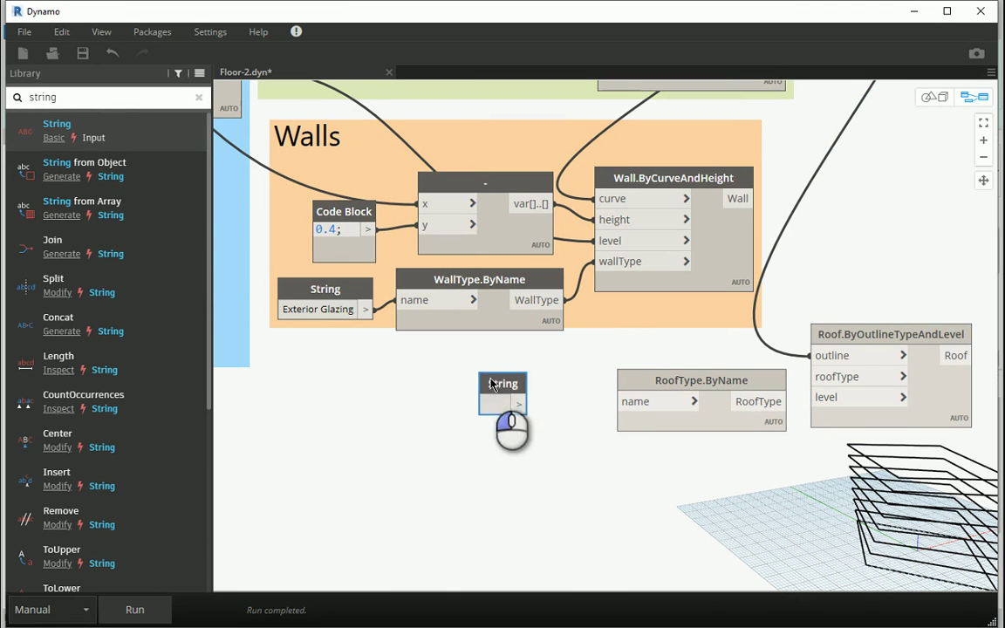
{"action": "type", "text": "Generic Roof - 300mm"}
{"action": "mouse_move", "coordinate": [568, 390]}
{"action": "left_mouse_down"}
{"action": "mouse_move", "coordinate": [547, 407]}
{"action": "mouse_move", "coordinate": [644, 396]}
{"action": "left_mouse_up"}
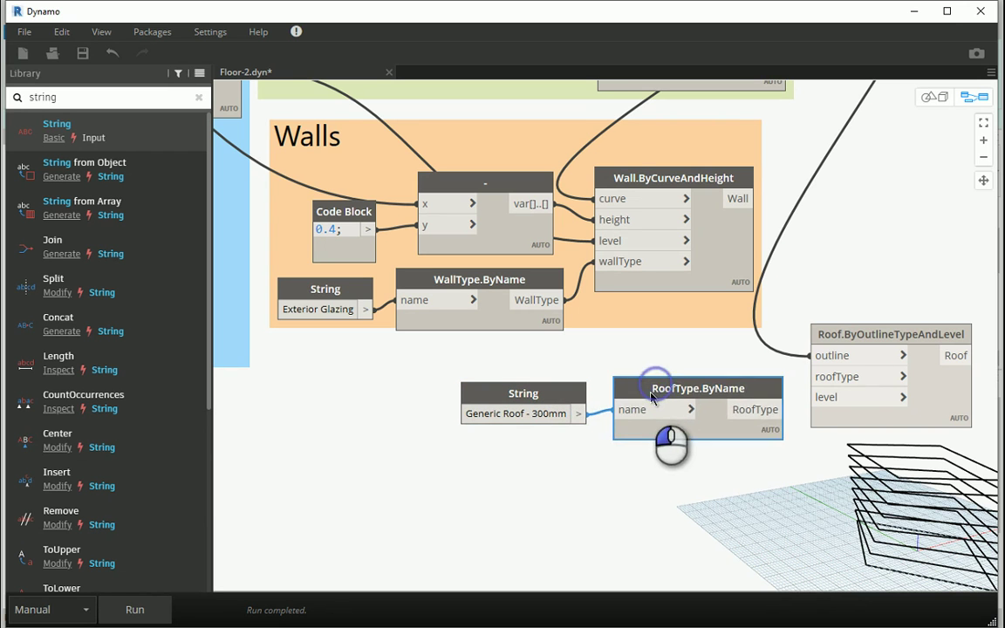
{"action": "left_click_drag", "start_coordinate": [773, 415], "coordinate": [811, 377]}
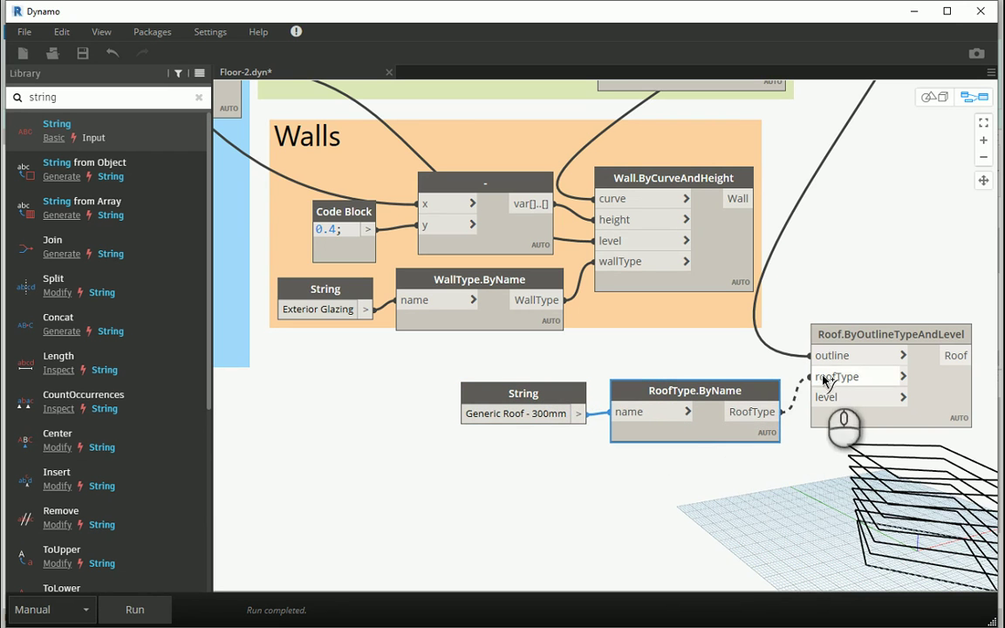
{"action": "mouse_move", "coordinate": [707, 521]}
{"action": "left_mouse_down"}
{"action": "mouse_move", "coordinate": [672, 397]}
{"action": "mouse_move", "coordinate": [610, 380]}
{"action": "left_mouse_up"}
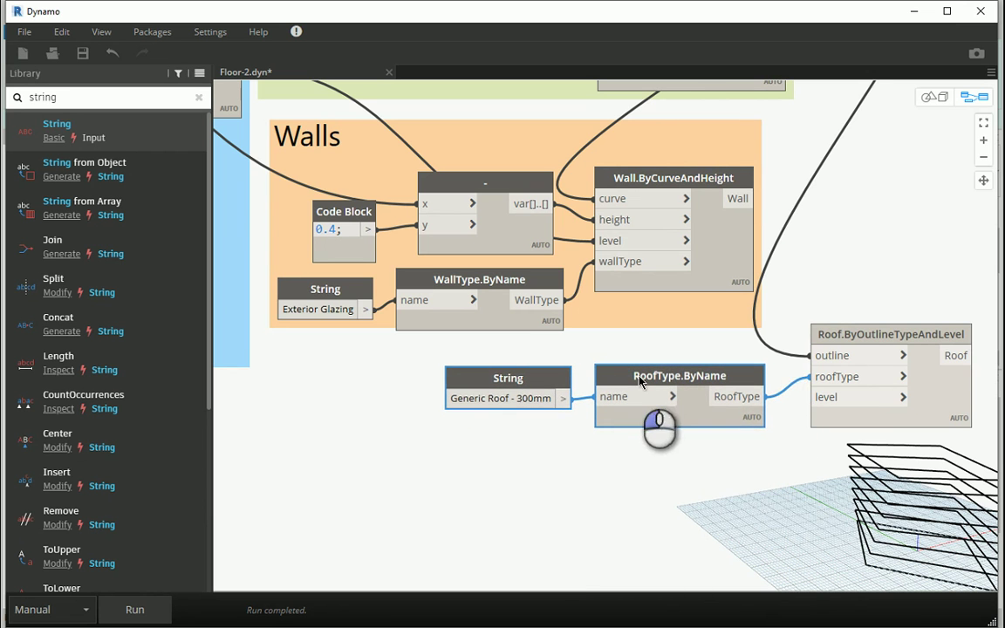
{"action": "left_click_drag", "start_coordinate": [839, 341], "coordinate": [857, 349]}
{"action": "left_click", "coordinate": [523, 436]}
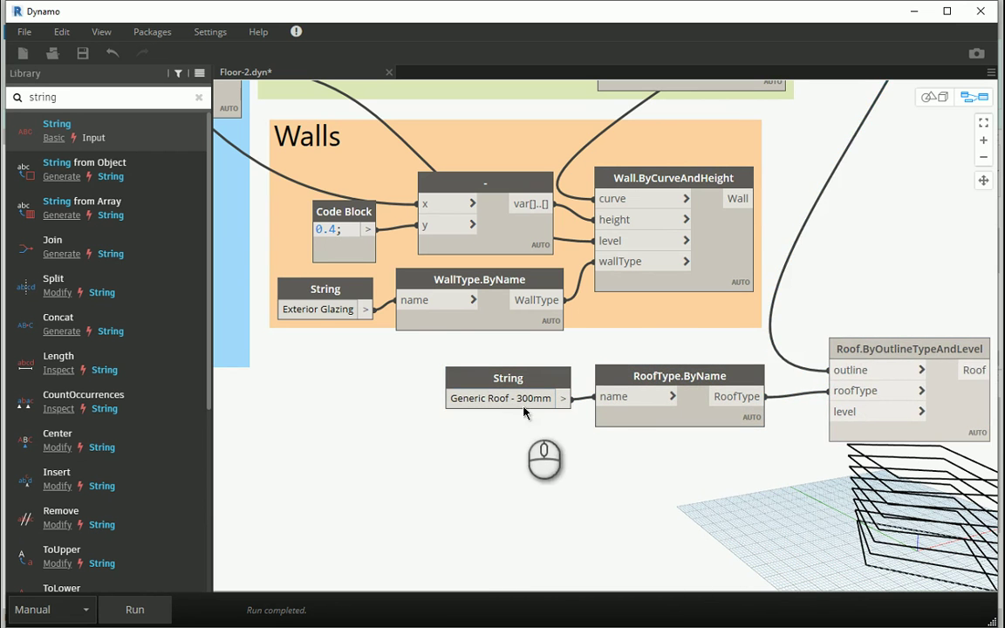
Wire Level.ByElevationAndName into the roof node's level input and select the three roof nodes.
{"action": "scroll", "coordinate": [414, 323], "scroll_direction": "down", "scroll_amount": 3}
{"action": "scroll", "coordinate": [415, 323], "scroll_direction": "down", "scroll_amount": 5}
{"action": "scroll", "coordinate": [354, 268], "scroll_direction": "up", "scroll_amount": 4}
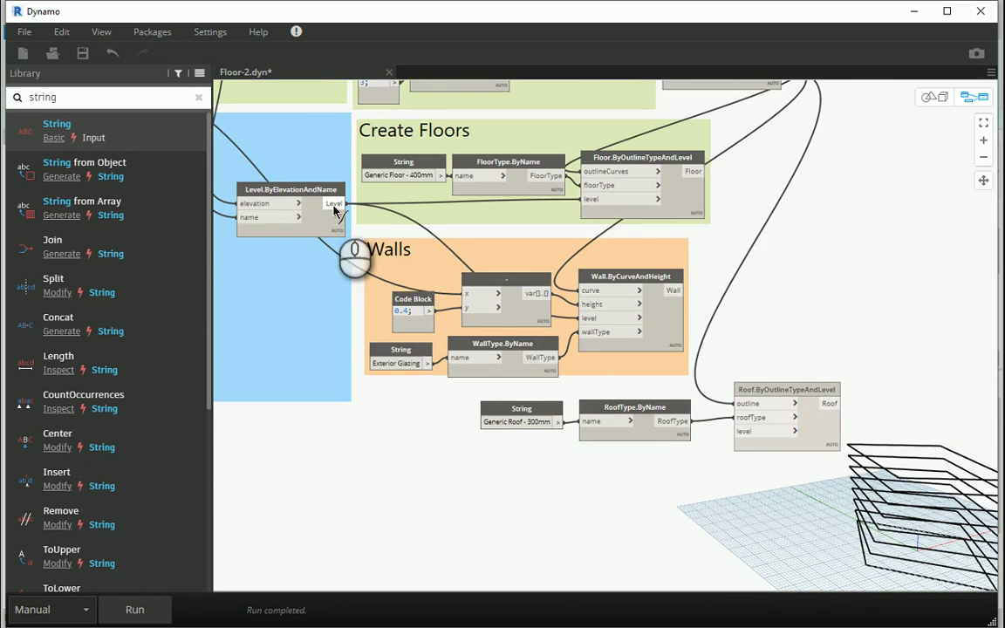
{"action": "left_click", "coordinate": [346, 203]}
{"action": "scroll", "coordinate": [737, 439], "scroll_direction": "up", "scroll_amount": 4}
{"action": "left_click", "coordinate": [748, 424]}
{"action": "scroll", "coordinate": [663, 454], "scroll_direction": "down", "scroll_amount": 4}
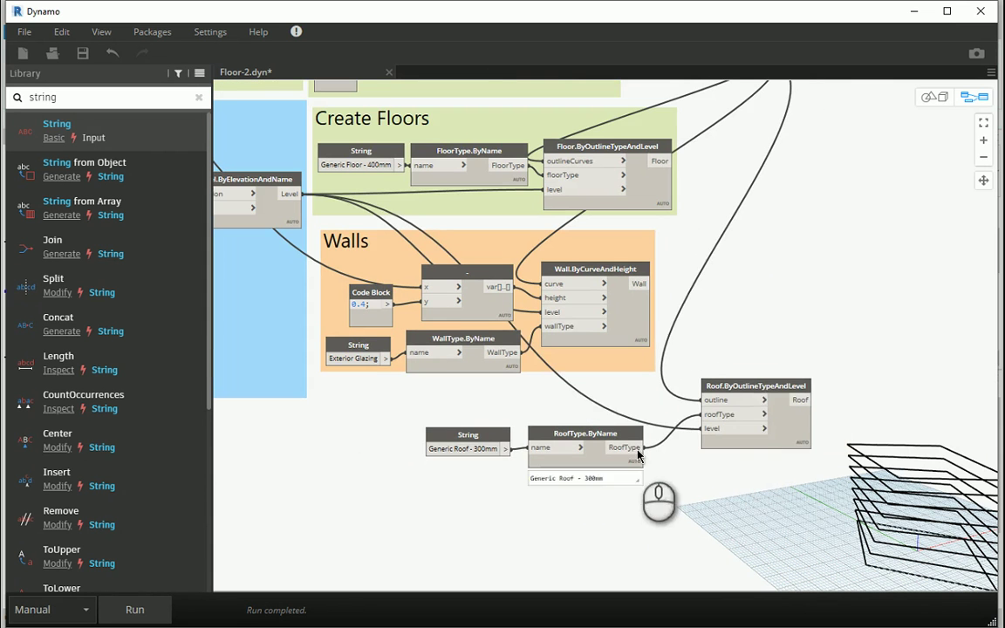
{"action": "left_click_drag", "start_coordinate": [755, 379], "coordinate": [731, 386]}
{"action": "scroll", "coordinate": [656, 423], "scroll_direction": "up", "scroll_amount": 2}
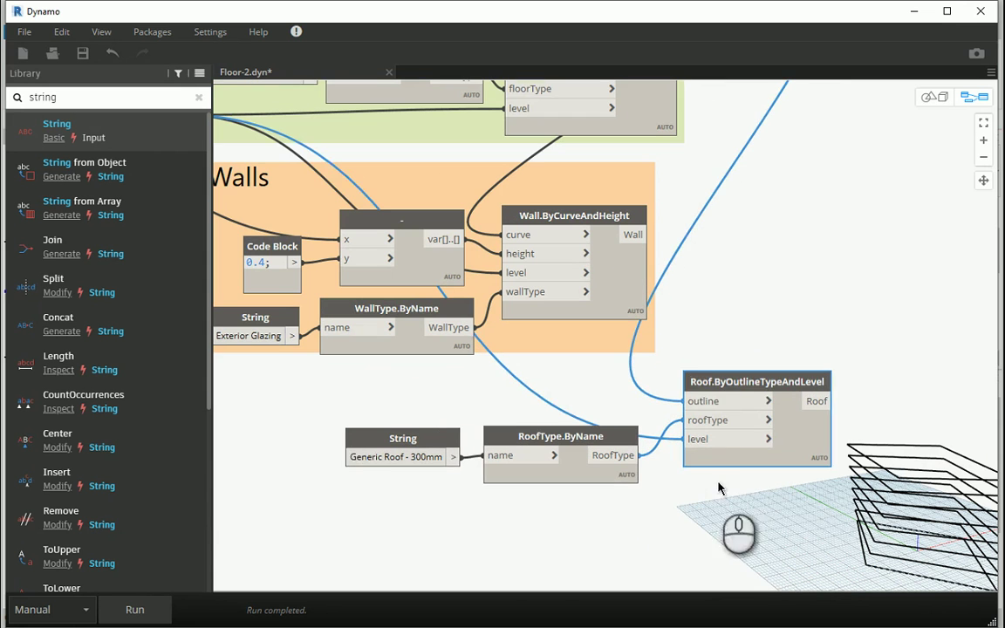
{"action": "mouse_move", "coordinate": [736, 517]}
{"action": "left_mouse_down"}
{"action": "mouse_move", "coordinate": [330, 394]}
{"action": "mouse_move", "coordinate": [337, 400]}
{"action": "left_mouse_up"}
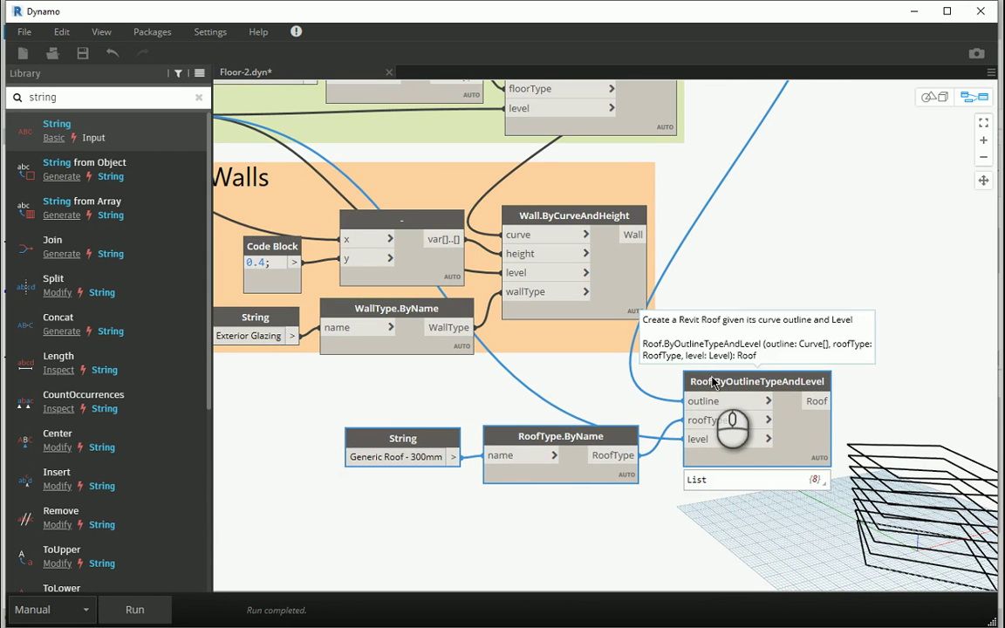
Group the three roof nodes and title the group 'Roofs'.
{"action": "left_click", "coordinate": [713, 382]}
{"action": "right_click", "coordinate": [713, 381]}
{"action": "left_click", "coordinate": [738, 404]}
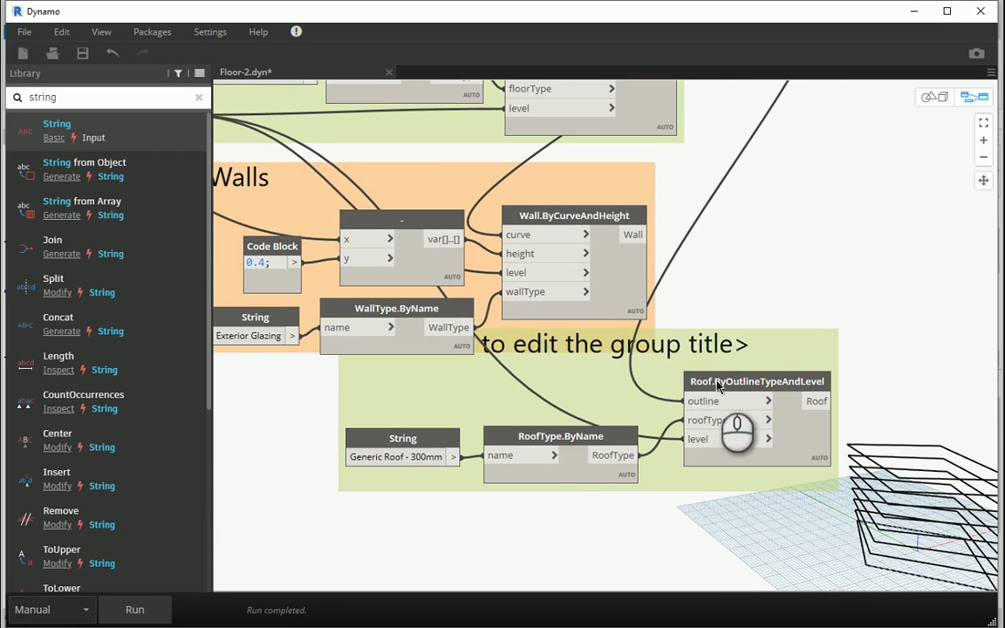
{"action": "left_click_drag", "start_coordinate": [548, 436], "coordinate": [520, 488]}
{"action": "double_click", "coordinate": [413, 403]}
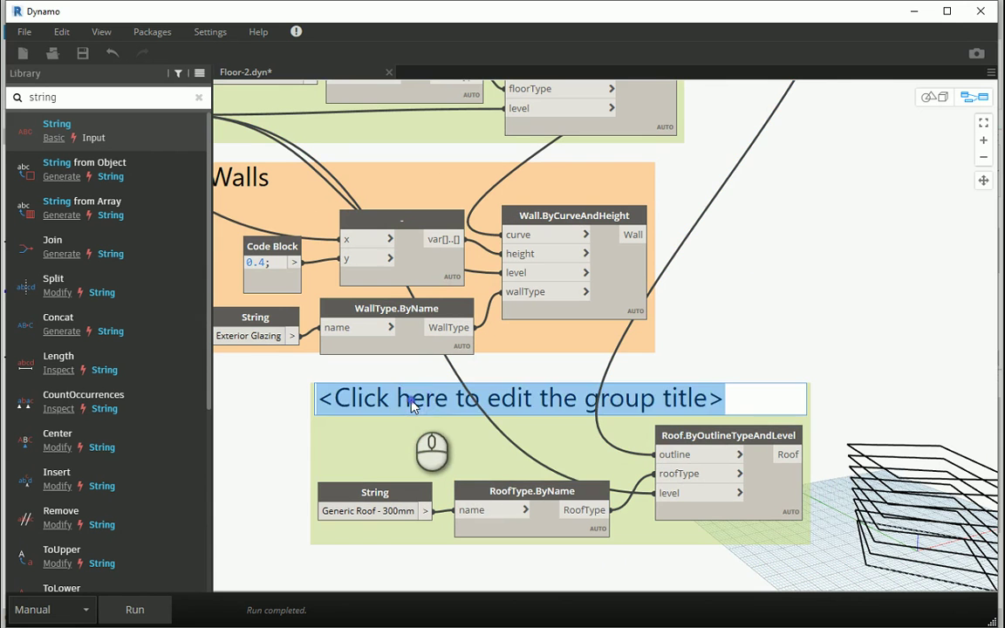
{"action": "type", "text": "Roofs"}
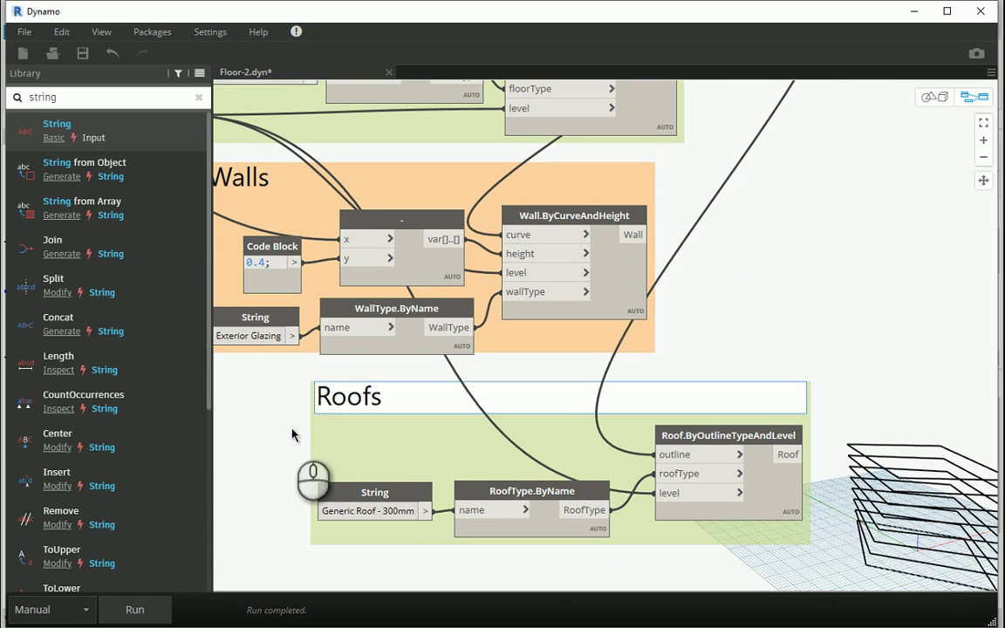
{"action": "left_click", "coordinate": [294, 434]}
Colour the Roofs group purple and move it left under the Walls group.
{"action": "right_click", "coordinate": [452, 427]}
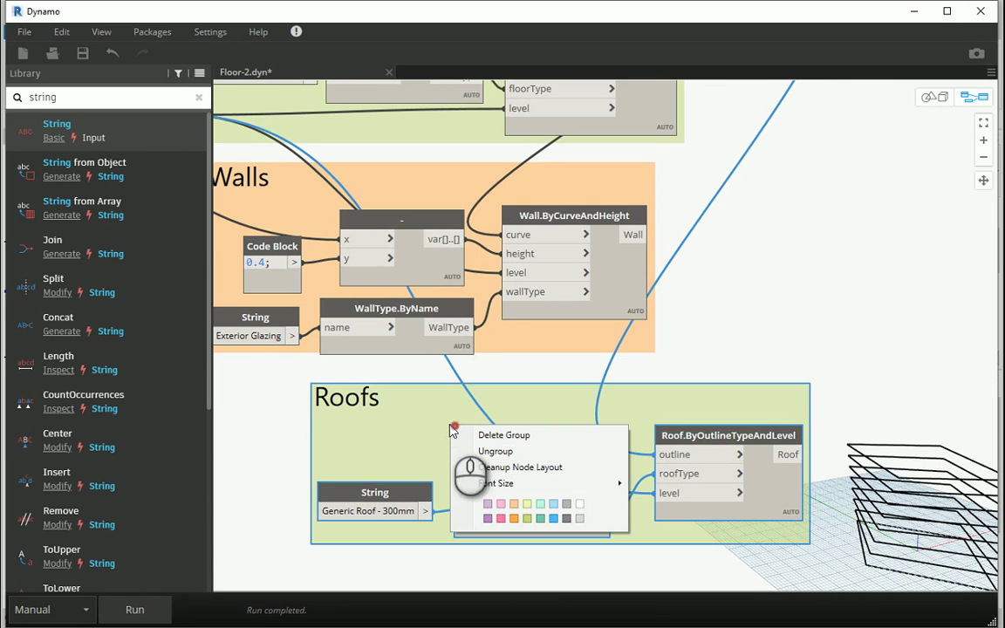
{"action": "left_click", "coordinate": [504, 521]}
{"action": "scroll", "coordinate": [771, 362], "scroll_direction": "down", "scroll_amount": 4}
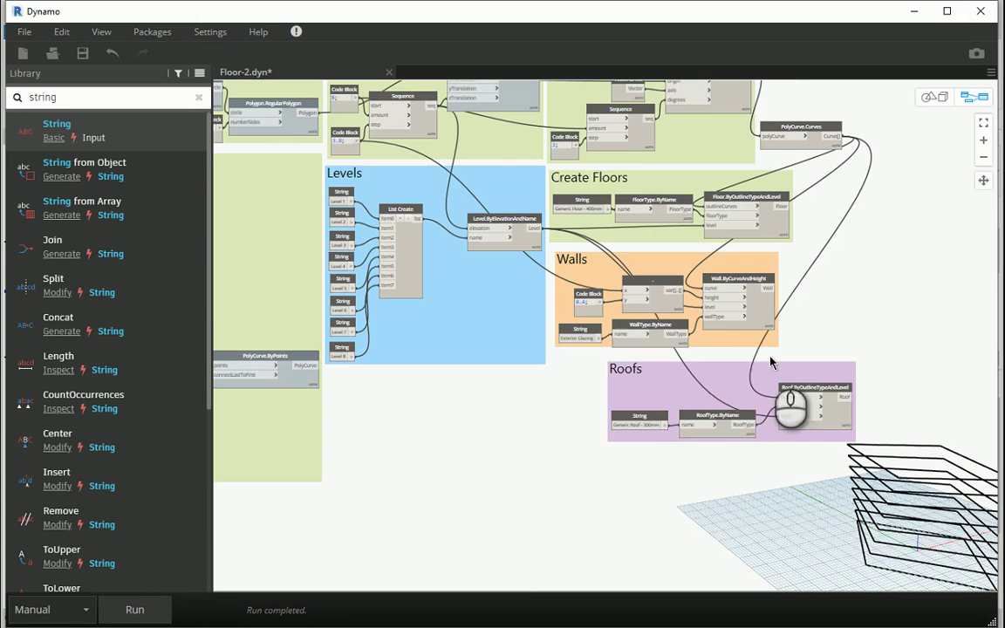
{"action": "left_click_drag", "start_coordinate": [713, 389], "coordinate": [652, 384]}
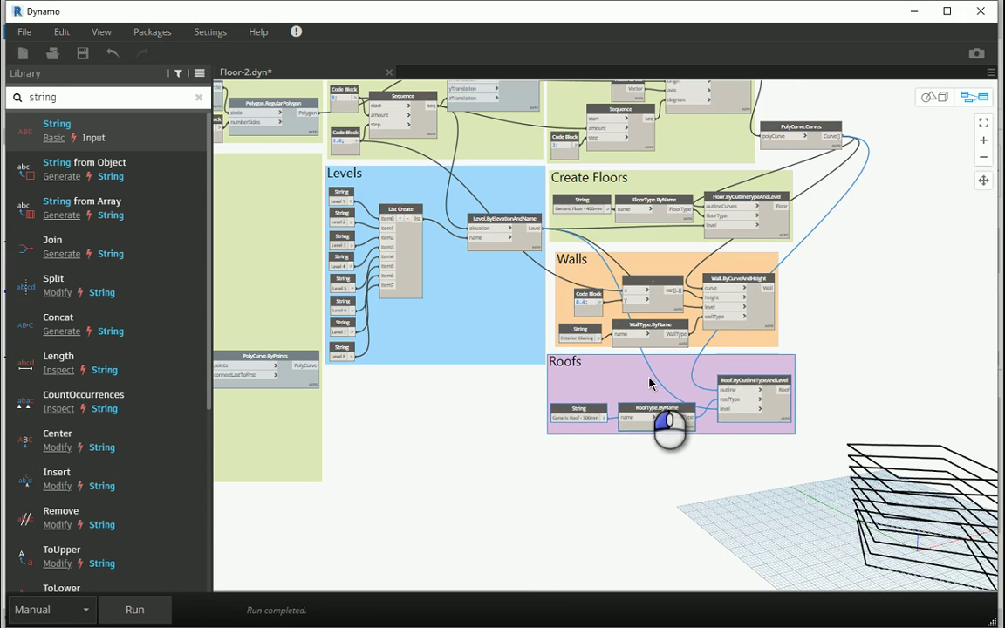
{"action": "scroll", "coordinate": [738, 366], "scroll_direction": "up", "scroll_amount": 3}
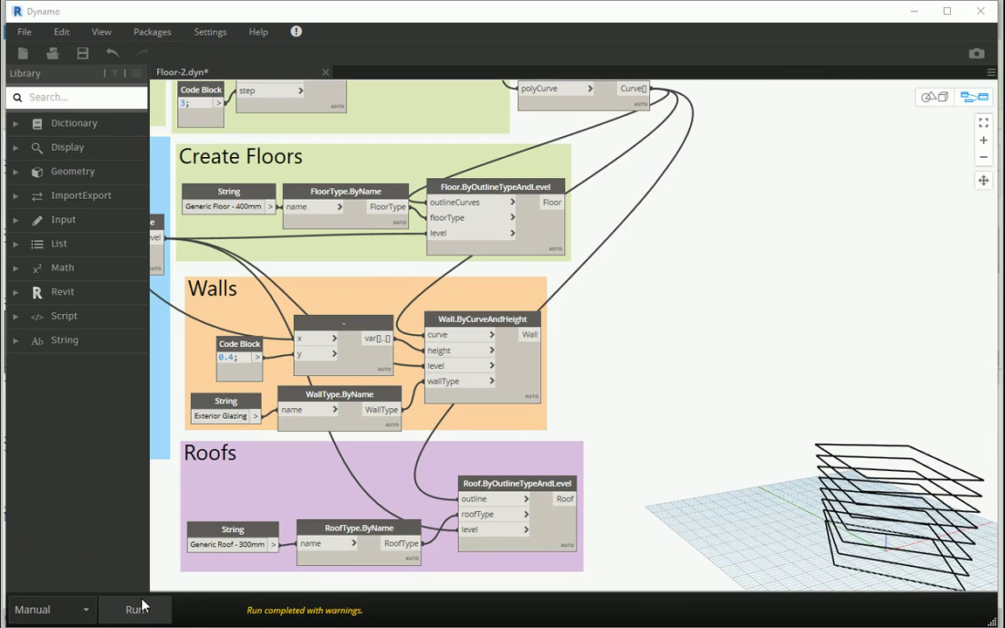
Run the graph again and return to Revit's 3D view of the tower.
{"action": "left_click", "coordinate": [137, 610]}
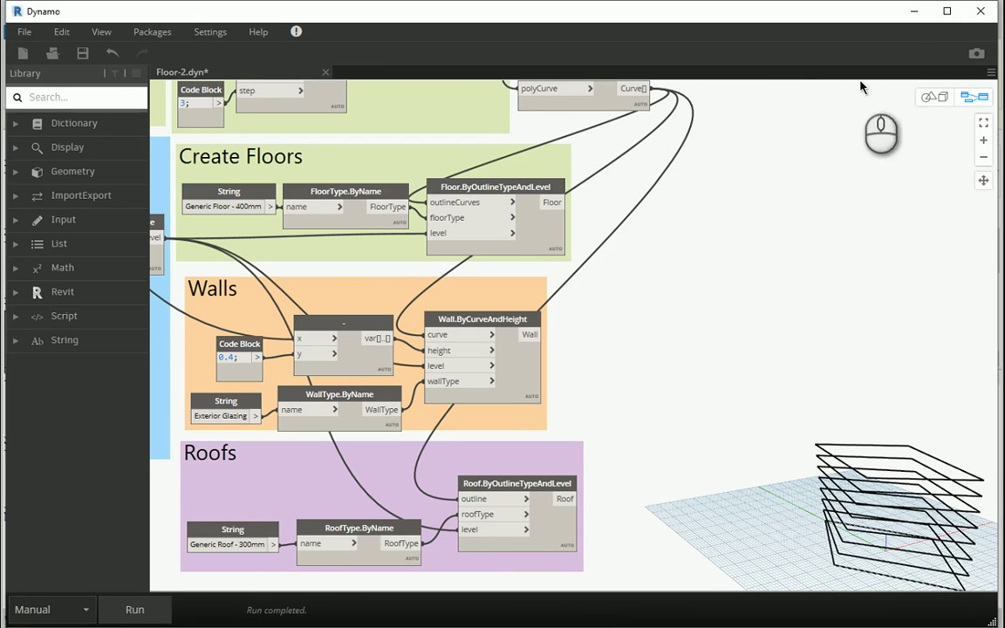
{"action": "left_click", "coordinate": [908, 19]}
{"action": "left_click", "coordinate": [657, 547]}
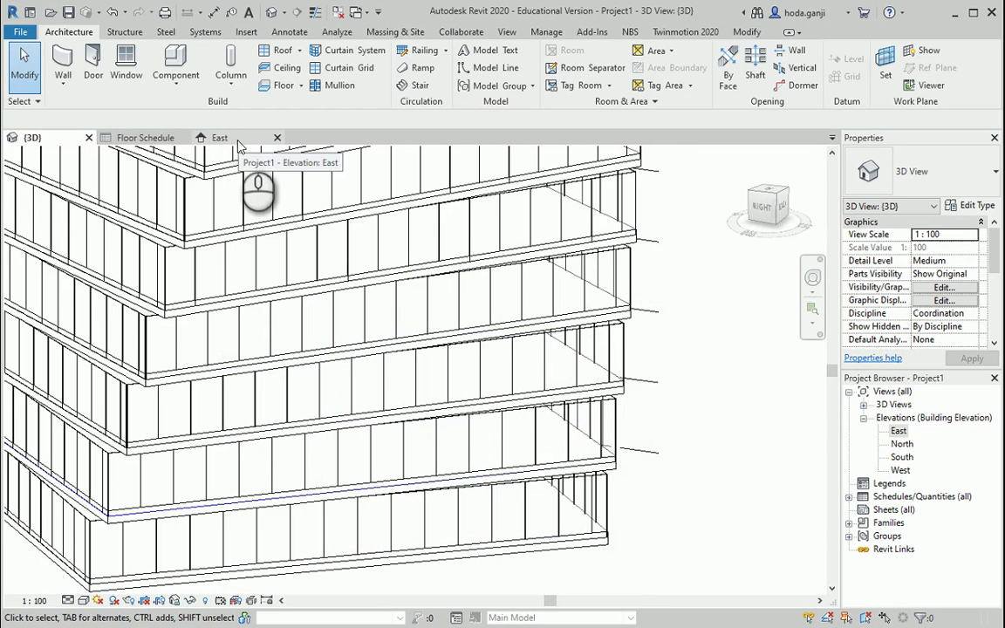
{"action": "scroll", "coordinate": [593, 542], "scroll_direction": "up", "scroll_amount": 2}
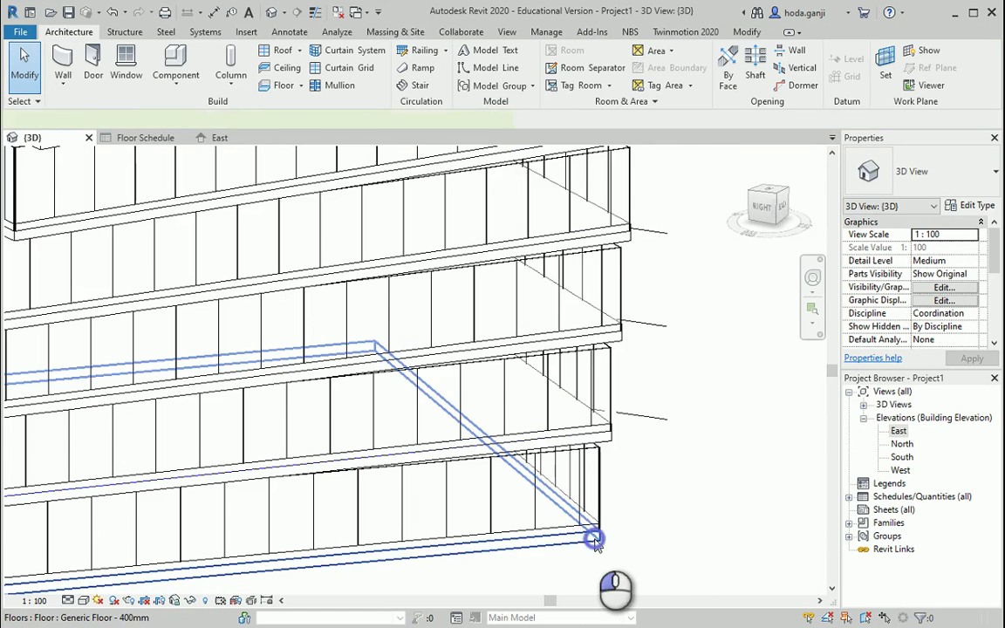
Select the roof below a floor to confirm it is Generic Roof - 300mm on Level 1.
{"action": "left_click", "coordinate": [593, 542]}
{"action": "scroll", "coordinate": [593, 549], "scroll_direction": "up", "scroll_amount": 1}
{"action": "scroll", "coordinate": [593, 558], "scroll_direction": "up", "scroll_amount": 1}
{"action": "key", "text": "Escape"}
{"action": "scroll", "coordinate": [603, 523], "scroll_direction": "up", "scroll_amount": 1}
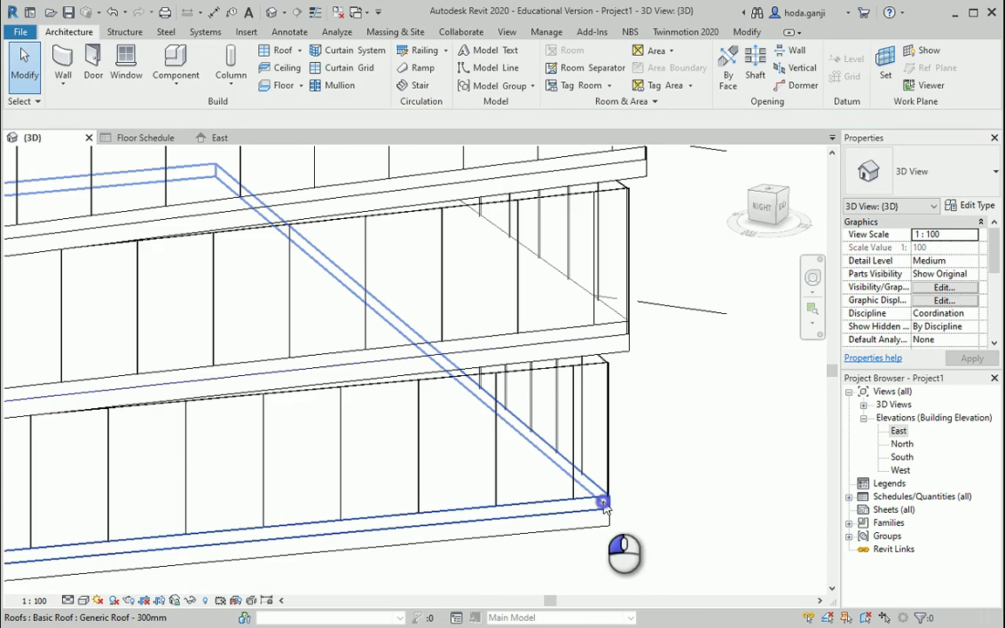
{"action": "left_click", "coordinate": [604, 504]}
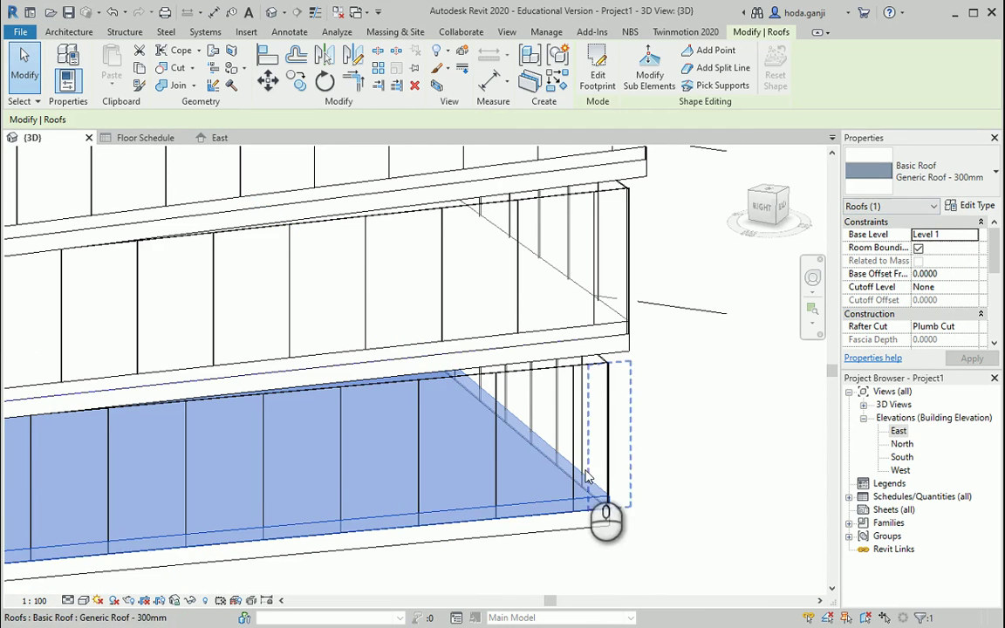
{"action": "scroll", "coordinate": [601, 436], "scroll_direction": "down", "scroll_amount": 2}
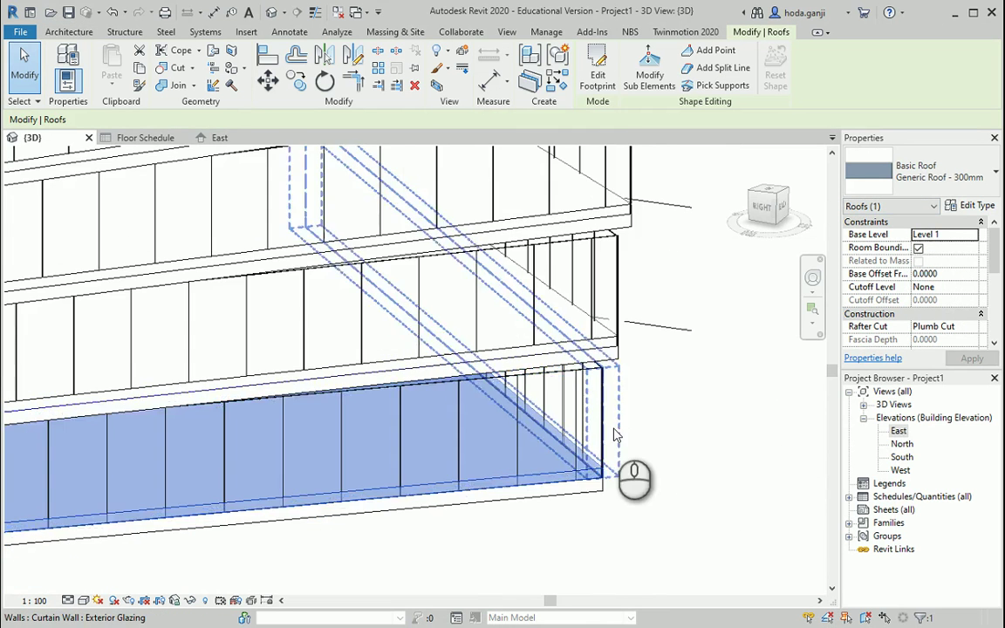
{"action": "scroll", "coordinate": [623, 510], "scroll_direction": "down", "scroll_amount": 1}
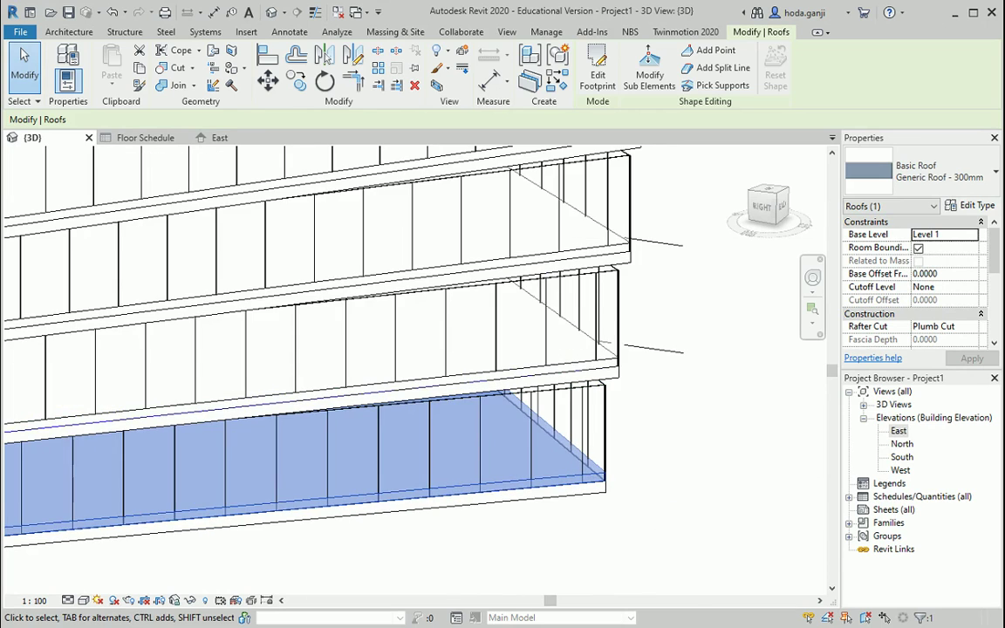
Zoom around the graph to review the Level 1–8 names in the Levels group preview.
{"action": "scroll", "coordinate": [624, 423], "scroll_direction": "down", "scroll_amount": 2}
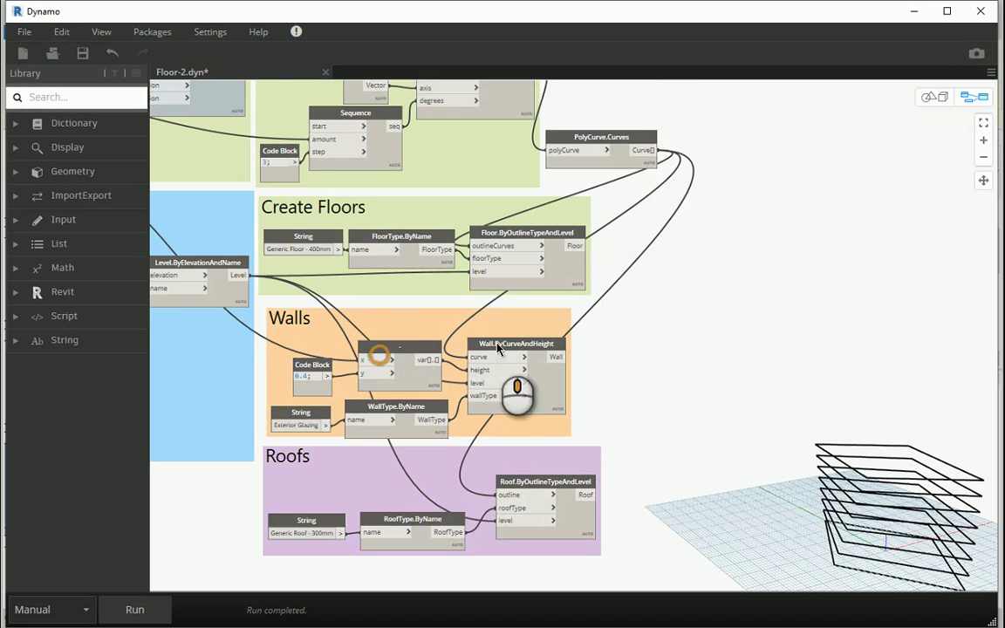
{"action": "scroll", "coordinate": [721, 316], "scroll_direction": "down", "scroll_amount": 3}
{"action": "scroll", "coordinate": [740, 419], "scroll_direction": "up", "scroll_amount": 3}
{"action": "scroll", "coordinate": [811, 472], "scroll_direction": "up", "scroll_amount": 3}
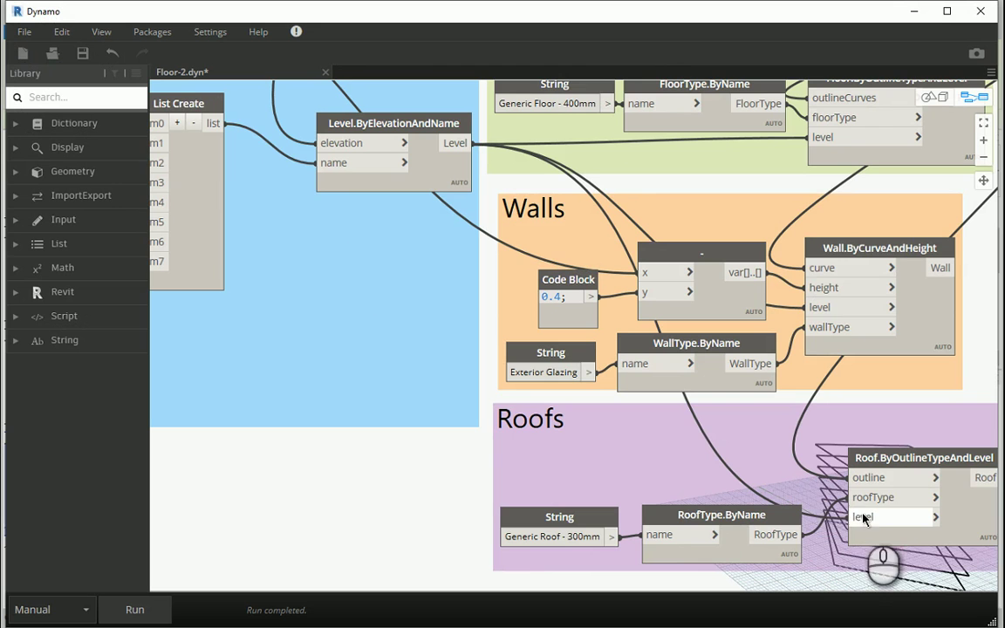
{"action": "scroll", "coordinate": [872, 521], "scroll_direction": "down", "scroll_amount": 3}
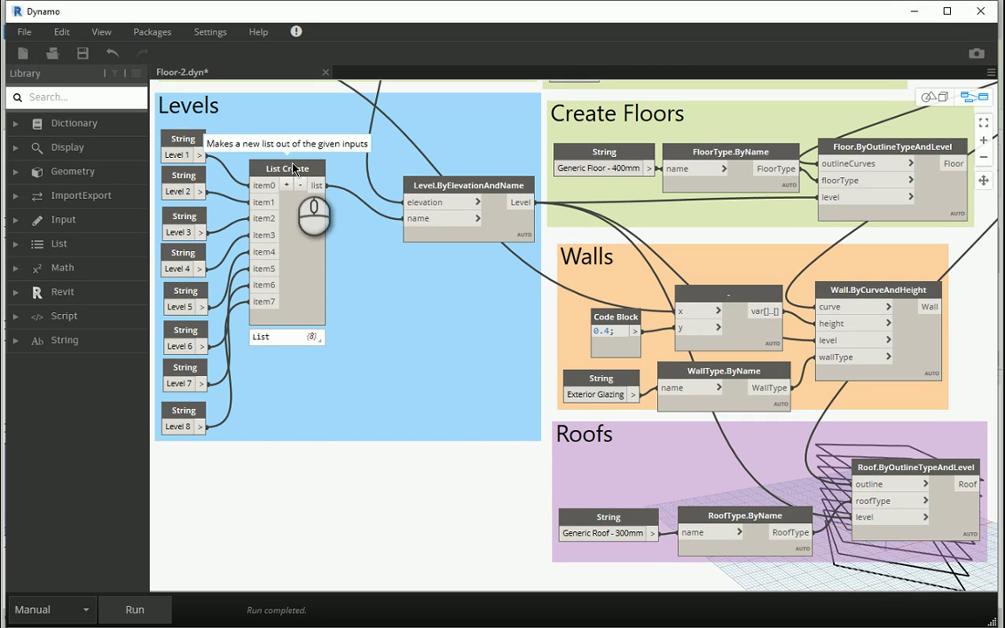
{"action": "mouse_move", "coordinate": [287, 345]}
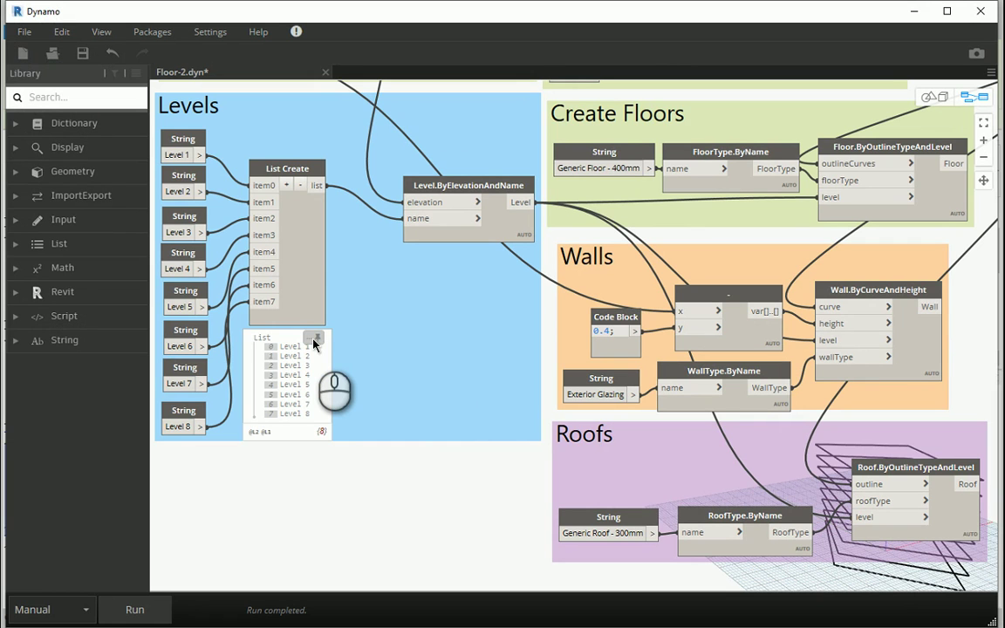
{"action": "scroll", "coordinate": [393, 458], "scroll_direction": "up", "scroll_amount": 1}
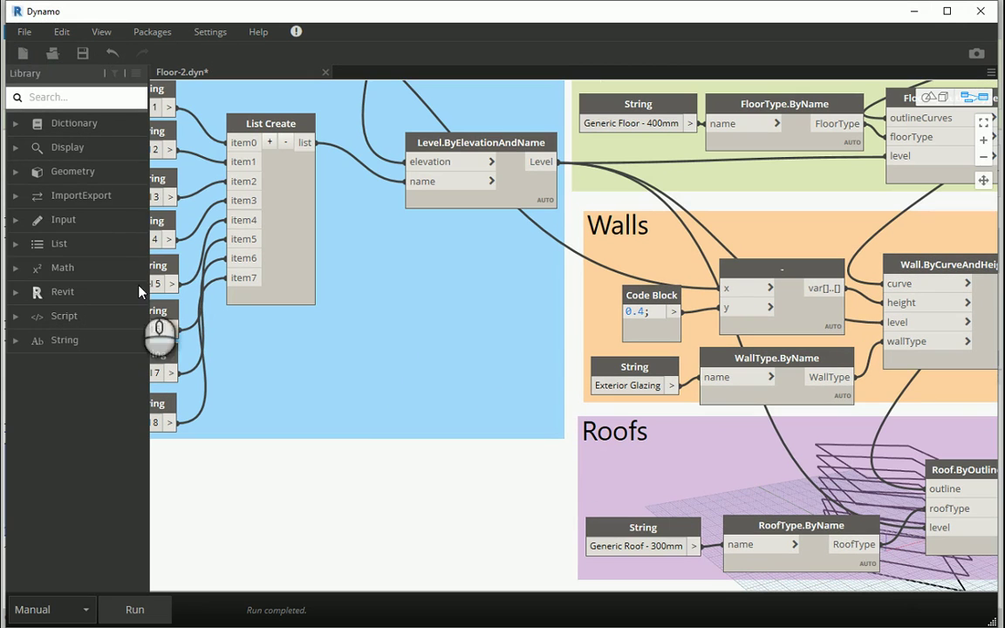
Expand List > Modify in the Library and scroll through its nodes.
{"action": "left_click", "coordinate": [15, 244]}
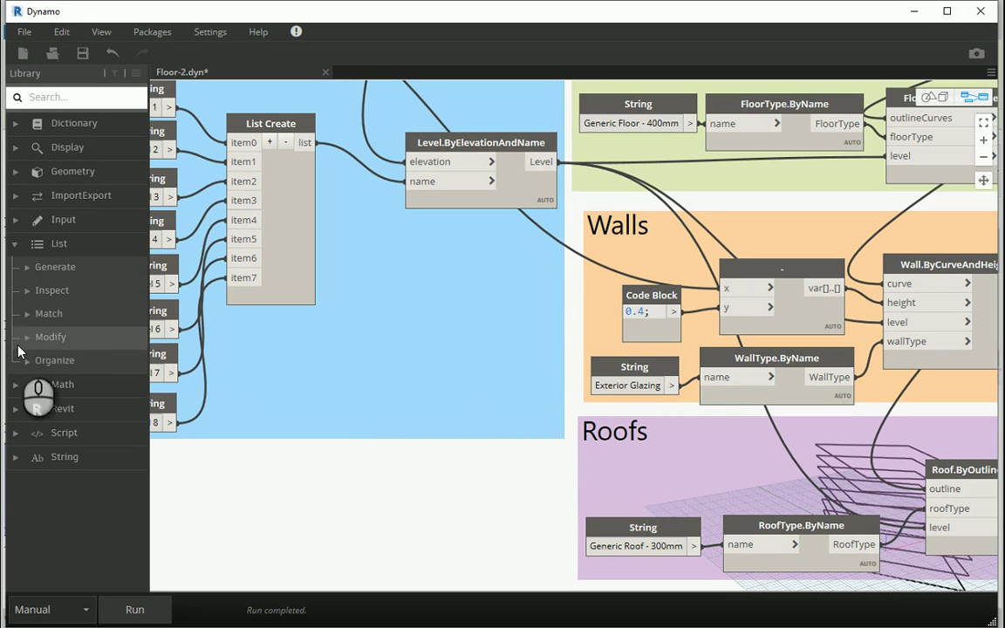
{"action": "left_click", "coordinate": [28, 338]}
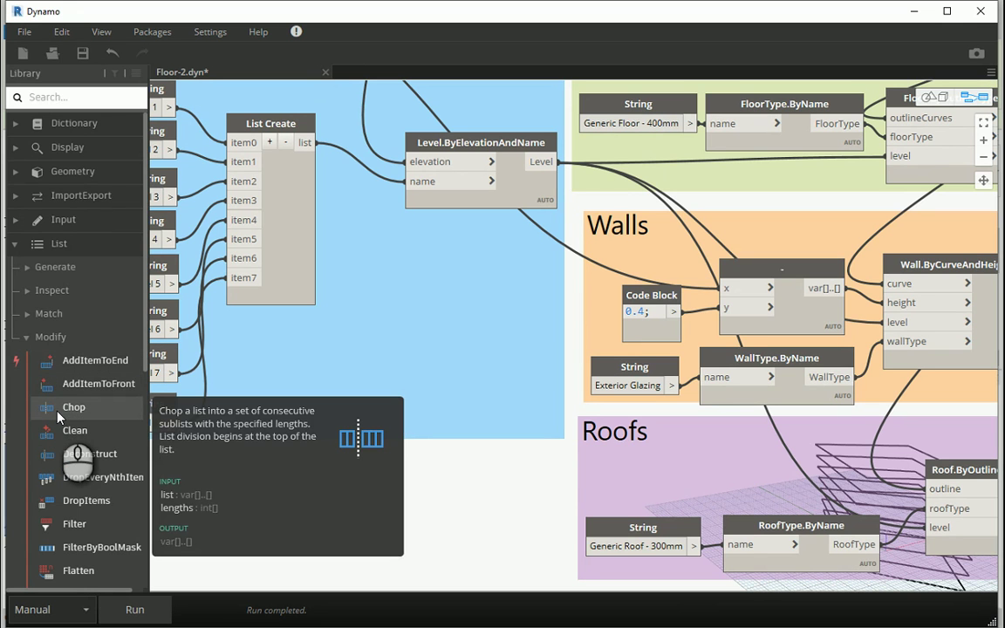
{"action": "scroll", "coordinate": [58, 419], "scroll_direction": "down", "scroll_amount": 1}
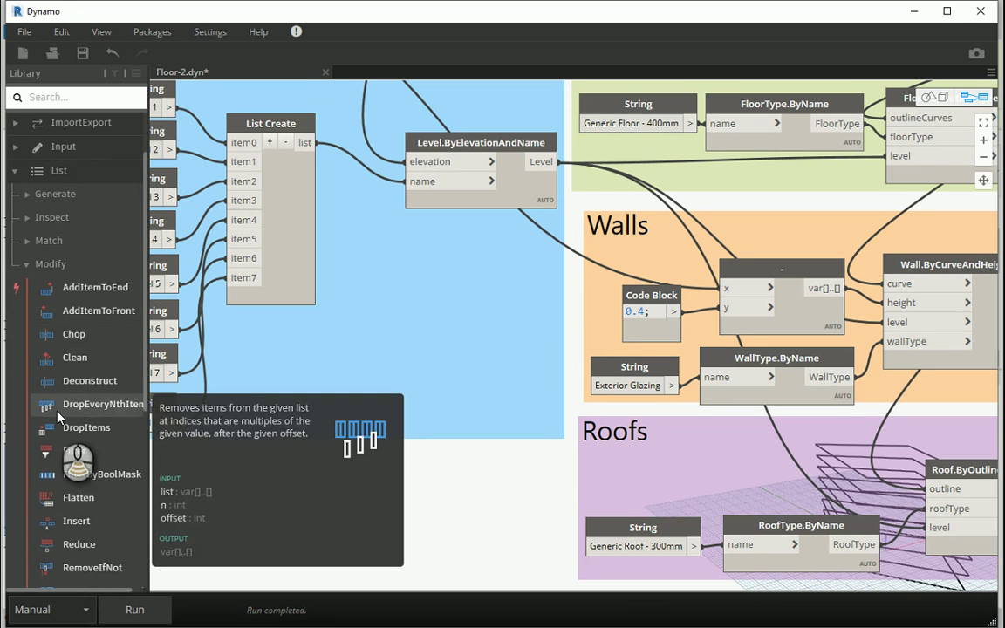
{"action": "scroll", "coordinate": [57, 419], "scroll_direction": "down", "scroll_amount": 2}
{"action": "scroll", "coordinate": [58, 419], "scroll_direction": "down", "scroll_amount": 1}
Place a List.Slice node and feed it the Level 1–8 names from List Create.
{"action": "left_click", "coordinate": [73, 489]}
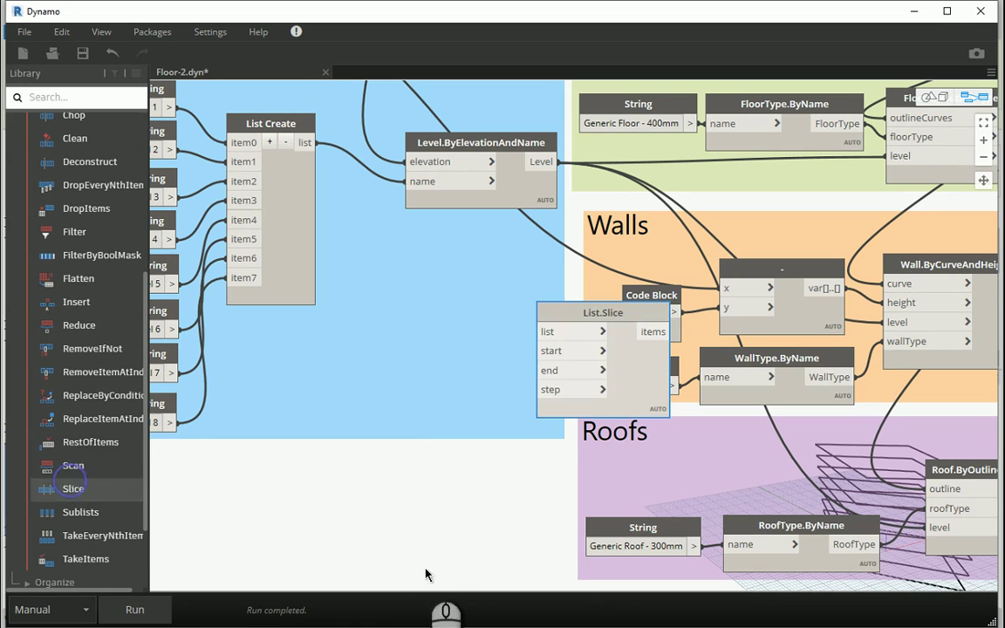
{"action": "left_click_drag", "start_coordinate": [593, 320], "coordinate": [461, 482]}
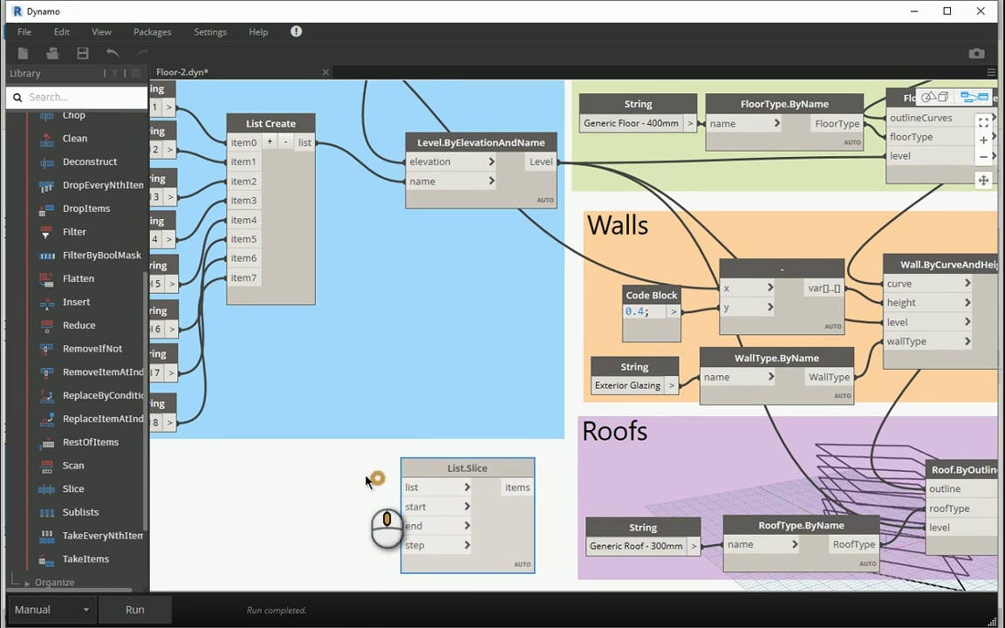
{"action": "mouse_move", "coordinate": [366, 488]}
{"action": "middle_mouse_down"}
{"action": "mouse_move", "coordinate": [382, 453]}
{"action": "mouse_move", "coordinate": [378, 475]}
{"action": "middle_mouse_up"}
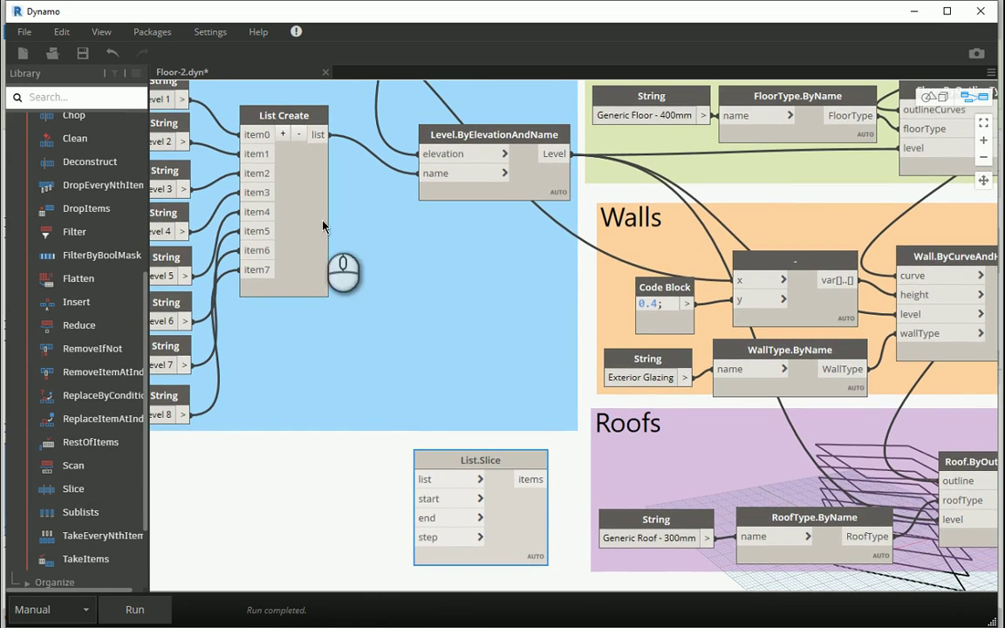
{"action": "left_click", "coordinate": [318, 134]}
{"action": "left_click", "coordinate": [407, 479]}
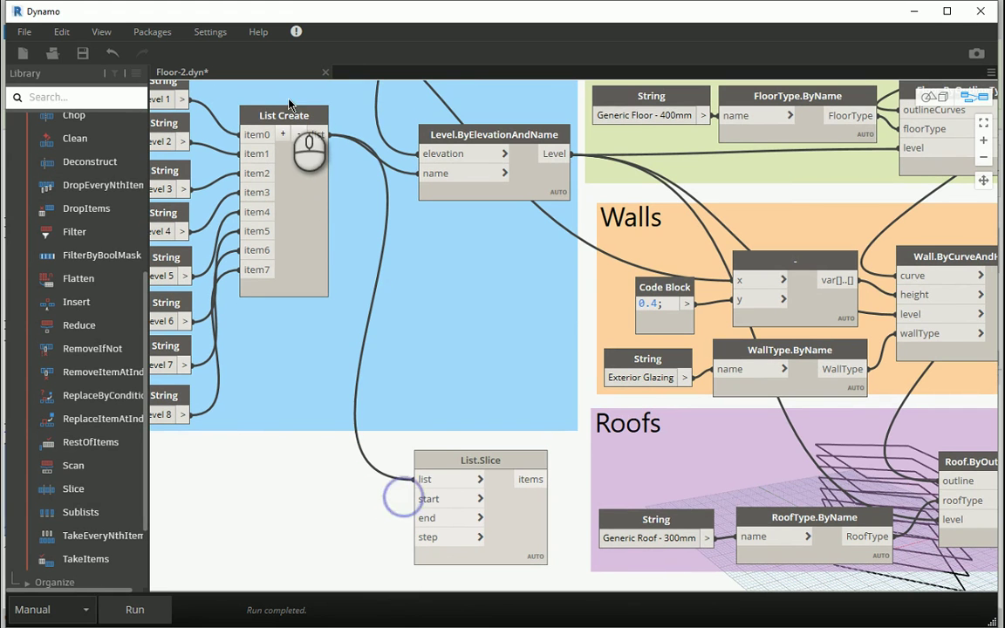
{"action": "mouse_move", "coordinate": [279, 311]}
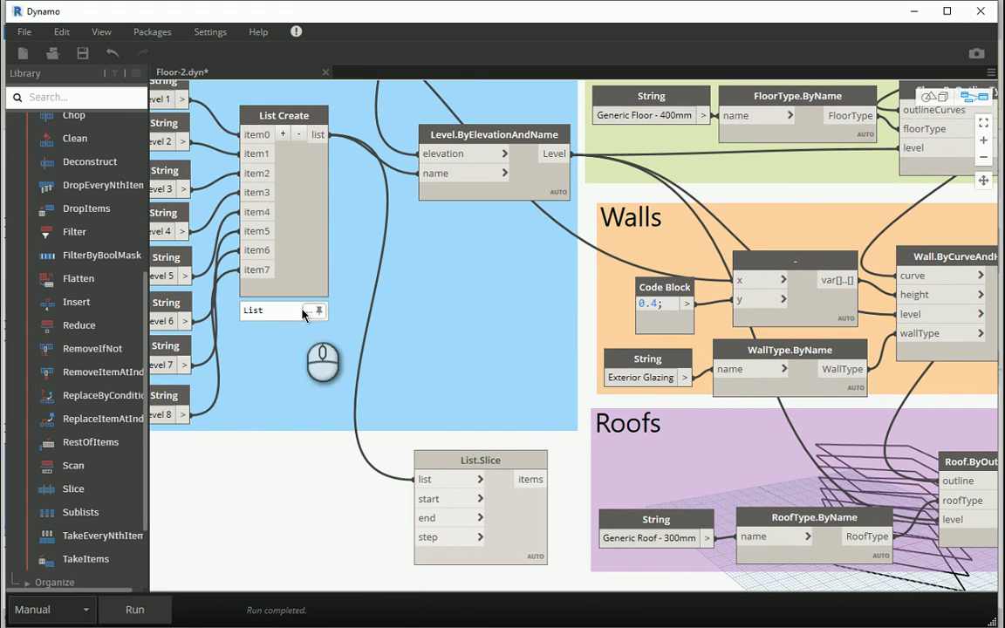
{"action": "left_click", "coordinate": [296, 336]}
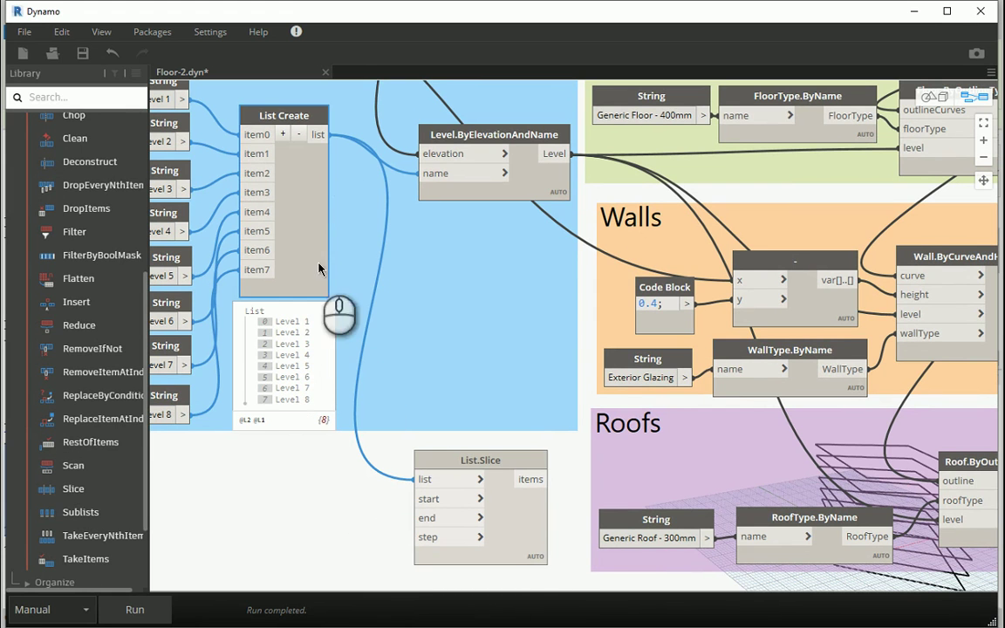
{"action": "left_click", "coordinate": [411, 481]}
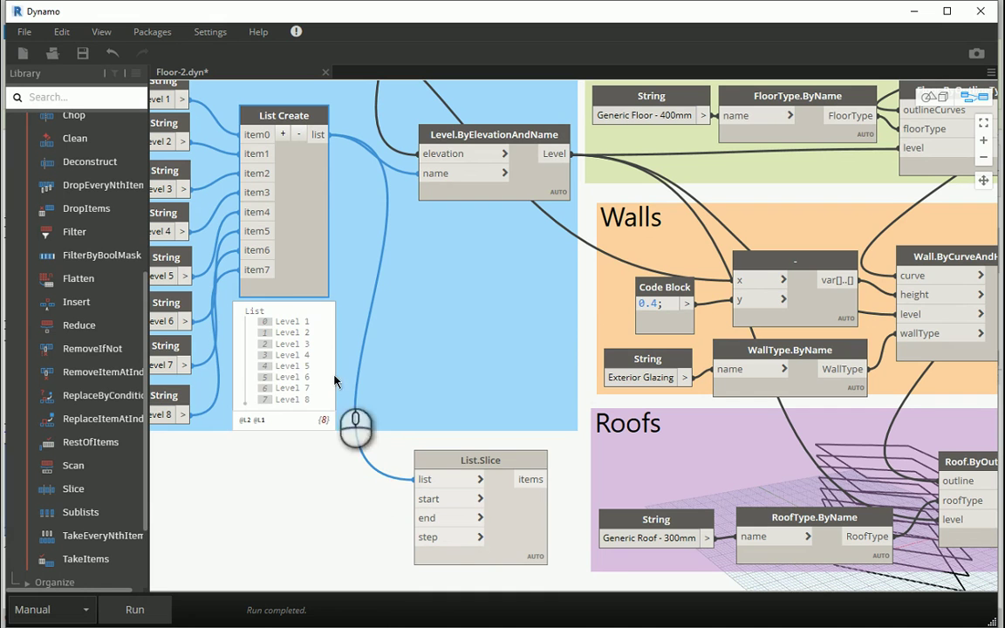
Add two Code Blocks holding 1; and 7; beside List.Slice.
{"action": "double_click", "coordinate": [340, 498]}
{"action": "type", "text": "1;"}
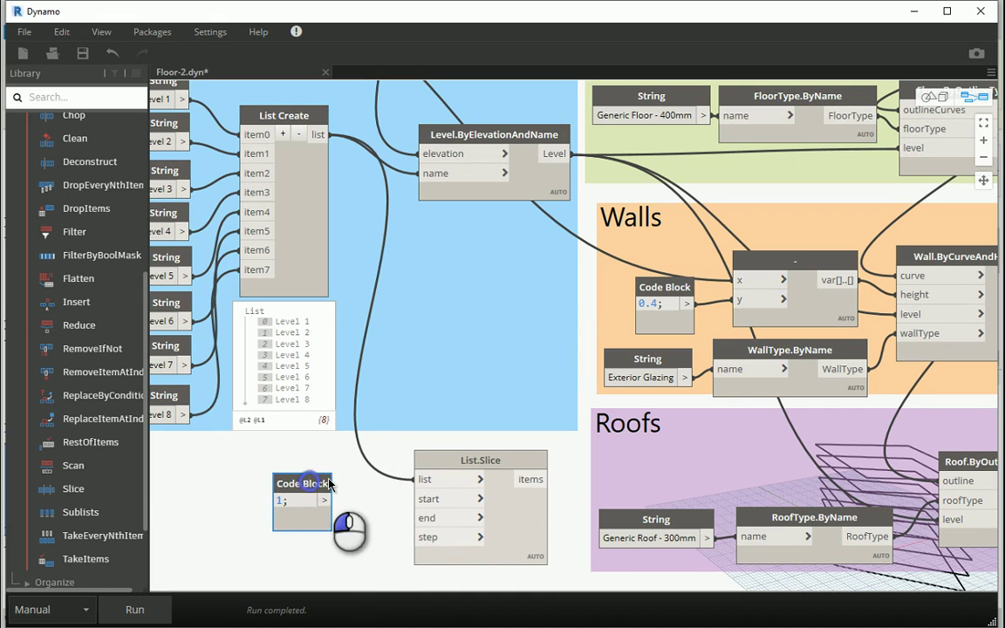
{"action": "left_click_drag", "start_coordinate": [328, 475], "coordinate": [361, 471]}
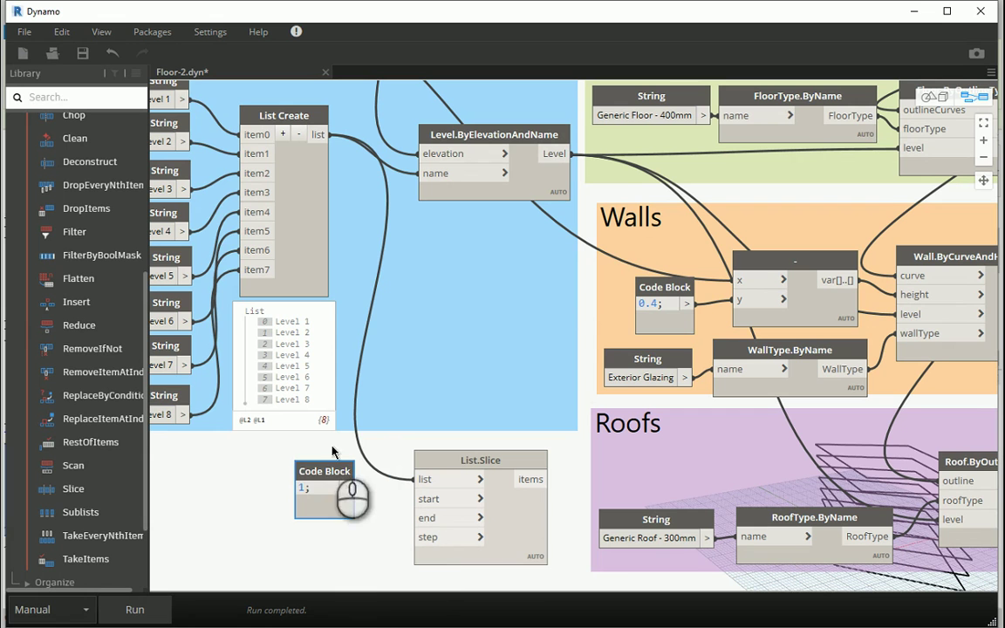
{"action": "double_click", "coordinate": [316, 536]}
{"action": "type", "text": "7;"}
{"action": "left_click", "coordinate": [387, 569]}
Wire 1 and 7 into List.Slice's start and end and preview the sliced levels.
{"action": "scroll", "coordinate": [311, 401], "scroll_direction": "up", "scroll_amount": 2}
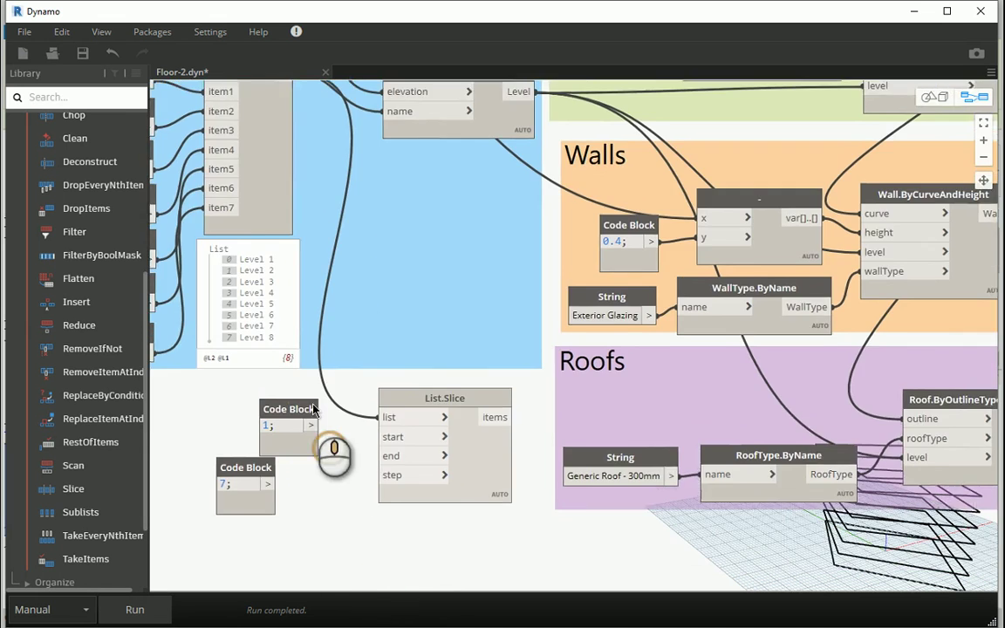
{"action": "scroll", "coordinate": [312, 400], "scroll_direction": "up", "scroll_amount": 2}
{"action": "left_click_drag", "start_coordinate": [220, 450], "coordinate": [308, 466]}
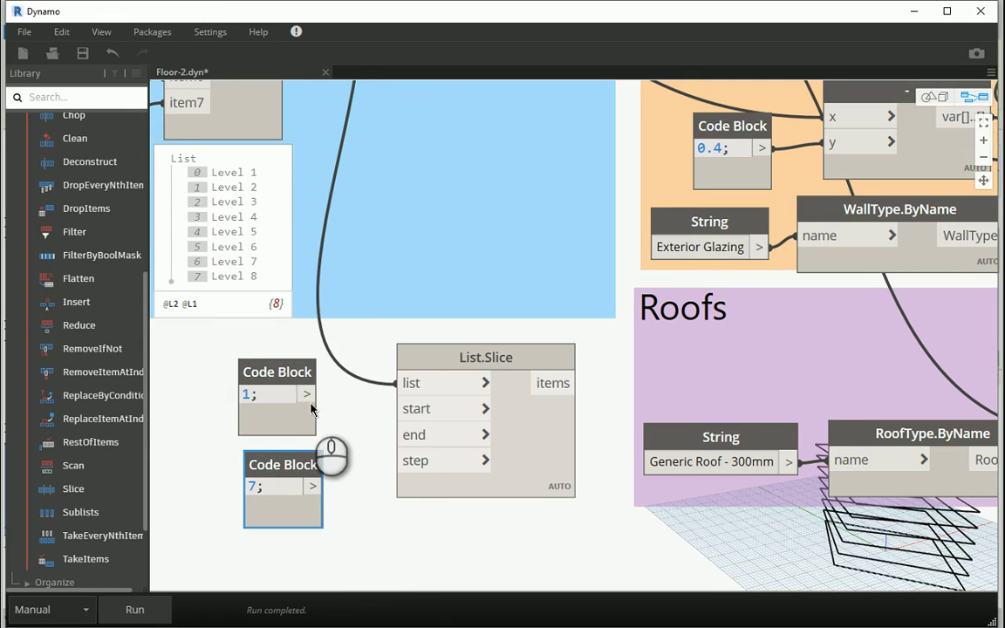
{"action": "left_click_drag", "start_coordinate": [306, 394], "coordinate": [395, 408]}
{"action": "left_click_drag", "start_coordinate": [310, 489], "coordinate": [397, 435]}
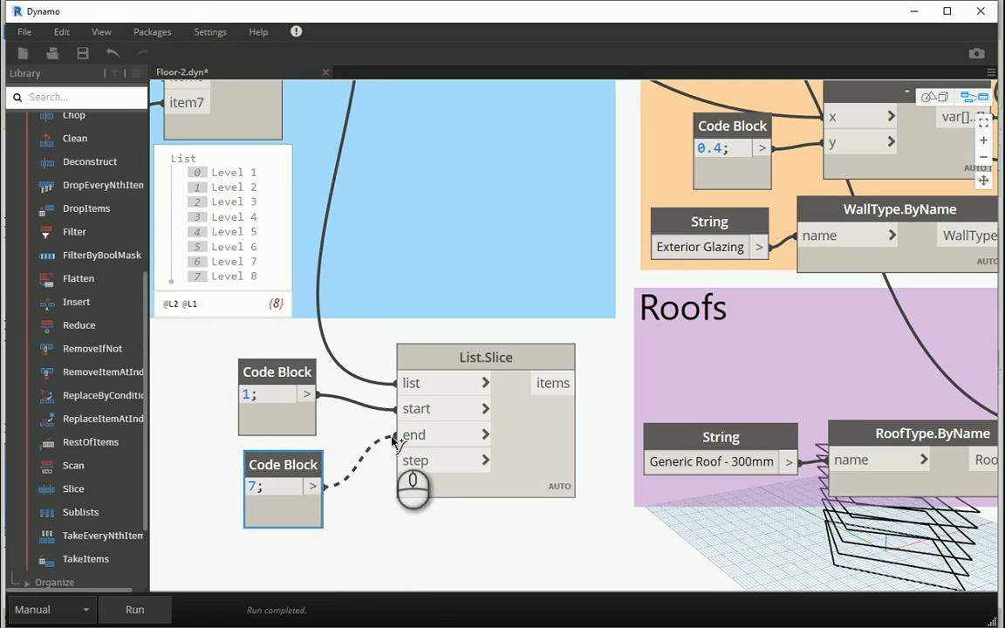
{"action": "left_click_drag", "start_coordinate": [305, 464], "coordinate": [301, 458]}
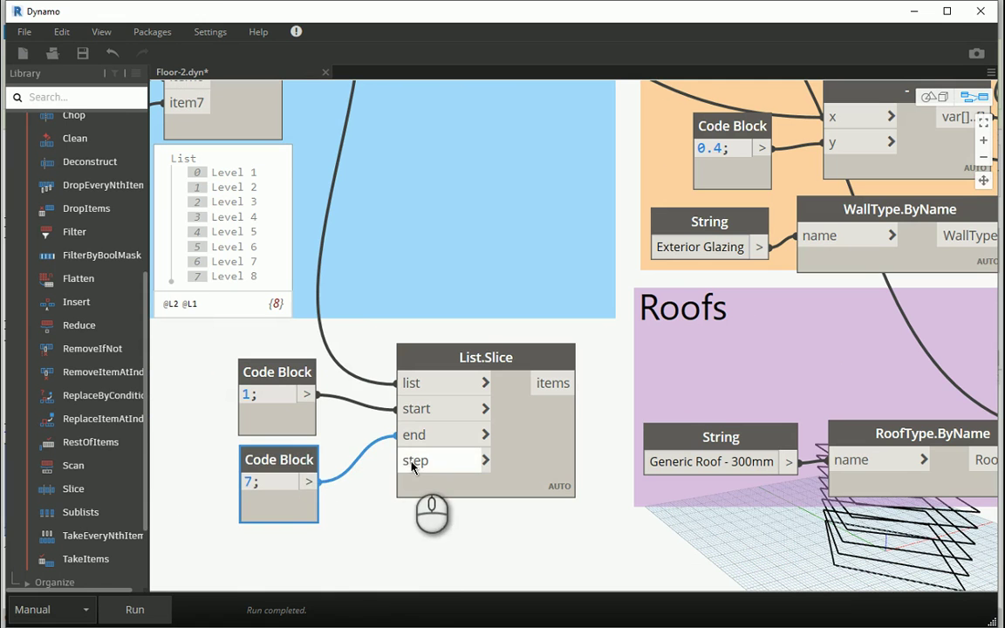
{"action": "left_click", "coordinate": [377, 543]}
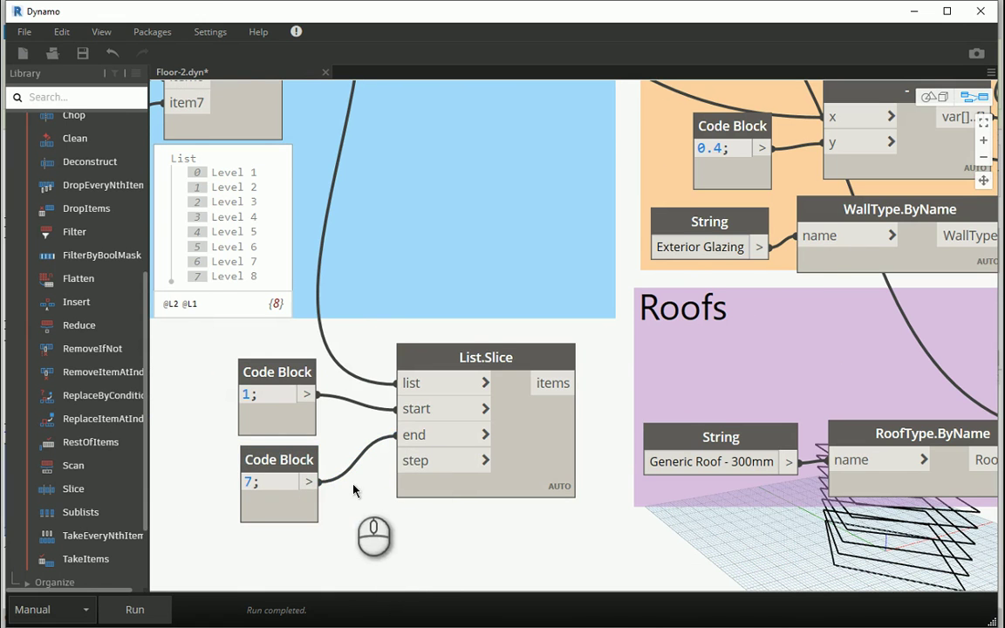
{"action": "scroll", "coordinate": [370, 314], "scroll_direction": "down", "scroll_amount": 3}
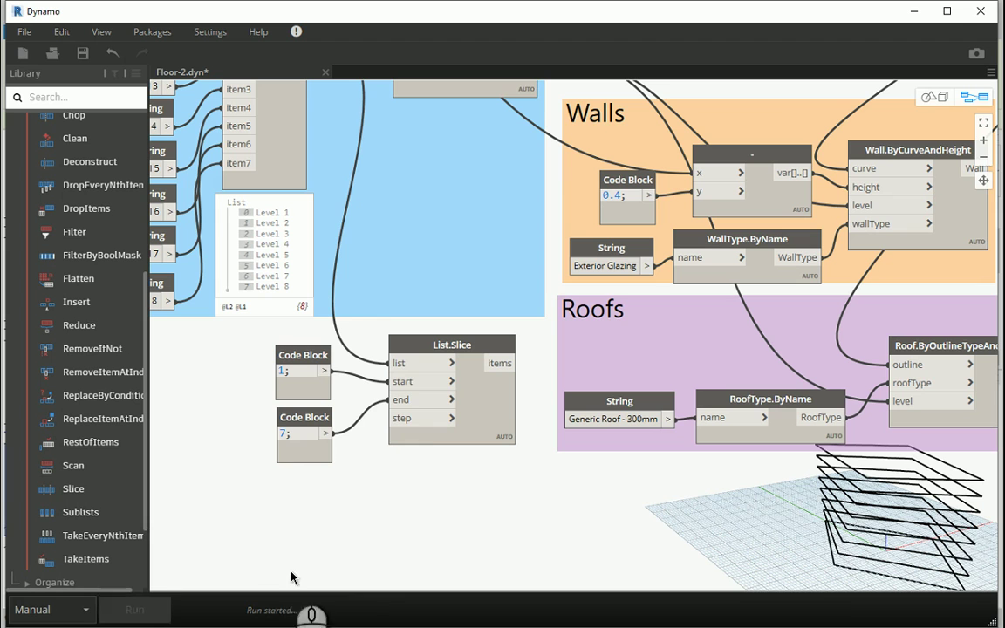
{"action": "left_click", "coordinate": [488, 461]}
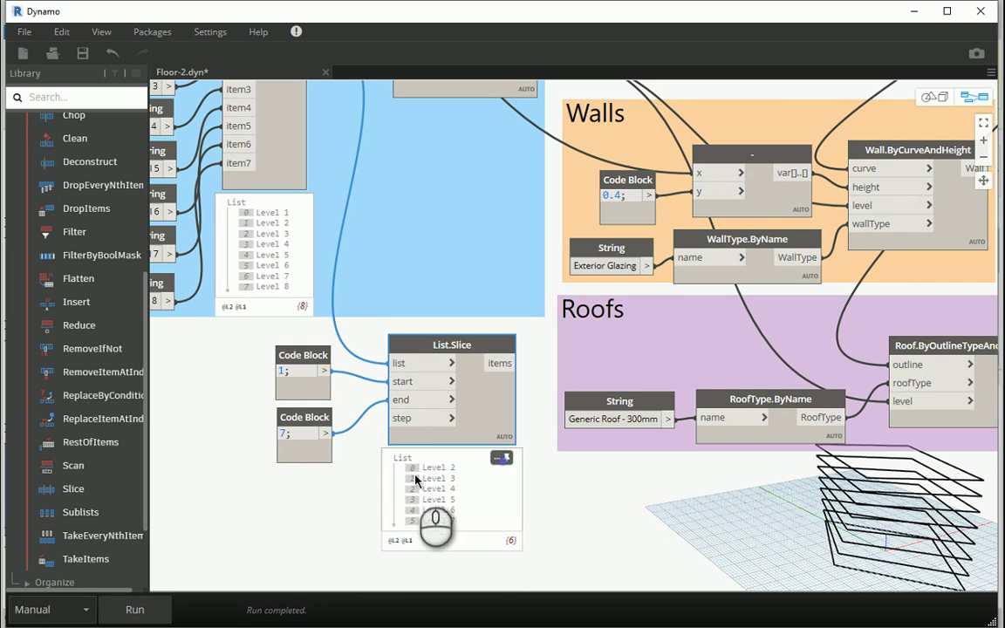
{"action": "mouse_move", "coordinate": [293, 231]}
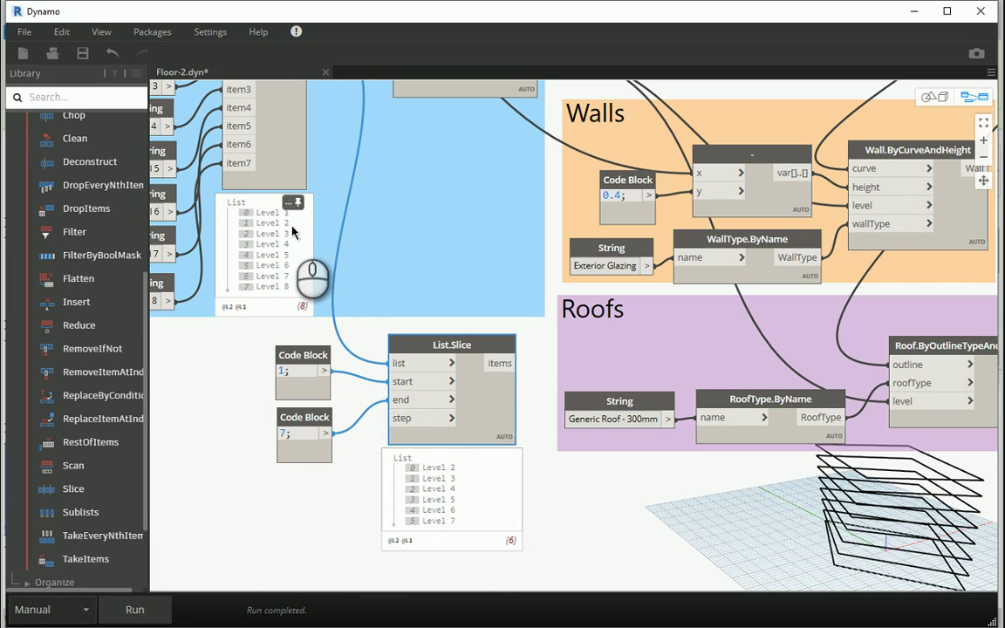
Change the slice end value from 7 to 8 and align the Code Blocks with List.Slice.
{"action": "double_click", "coordinate": [288, 433]}
{"action": "type", "text": "8"}
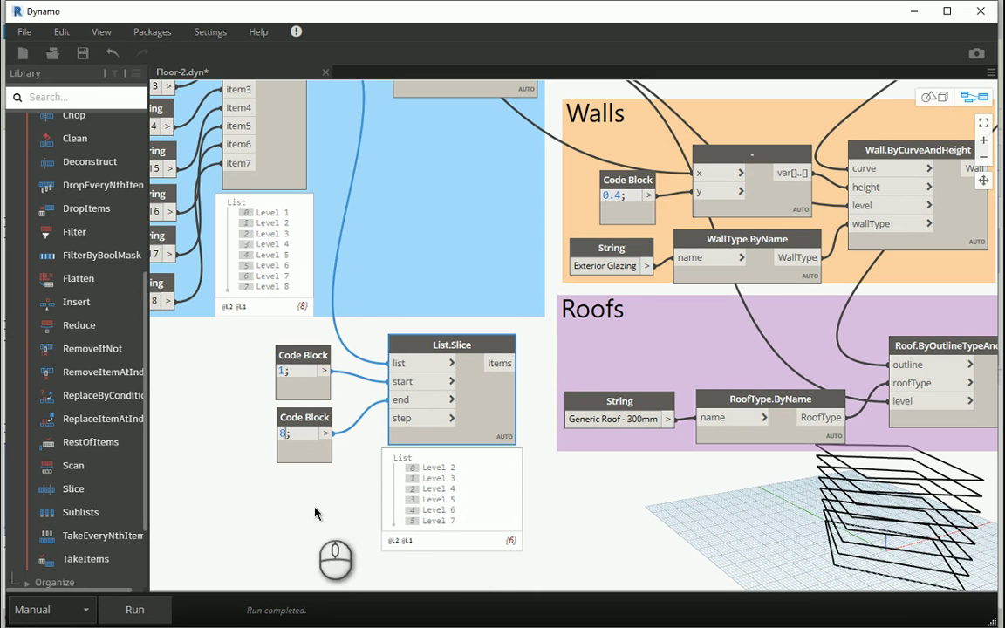
{"action": "left_click", "coordinate": [316, 514]}
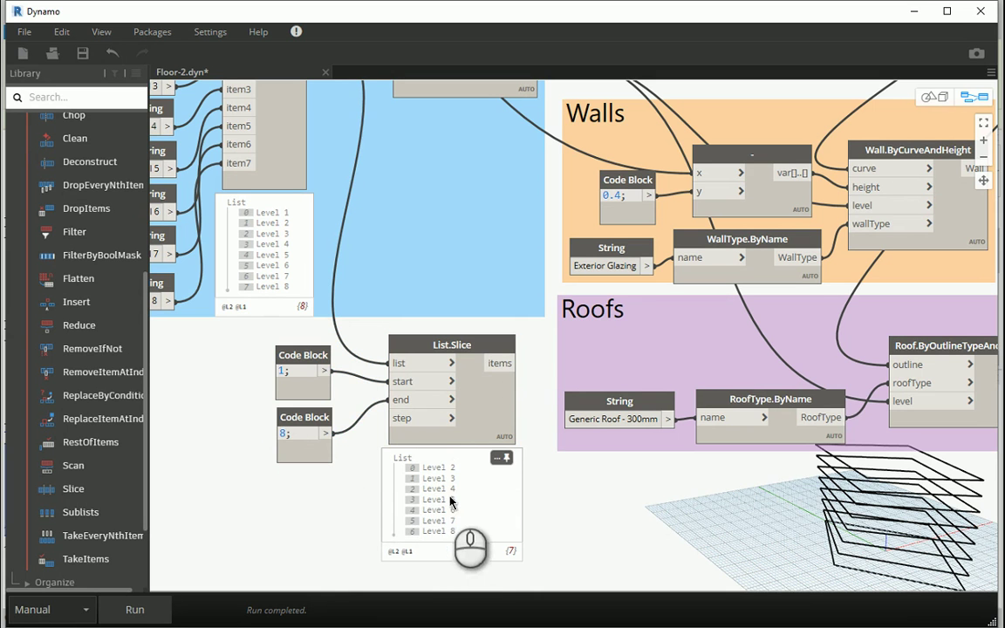
{"action": "left_click_drag", "start_coordinate": [343, 471], "coordinate": [280, 324]}
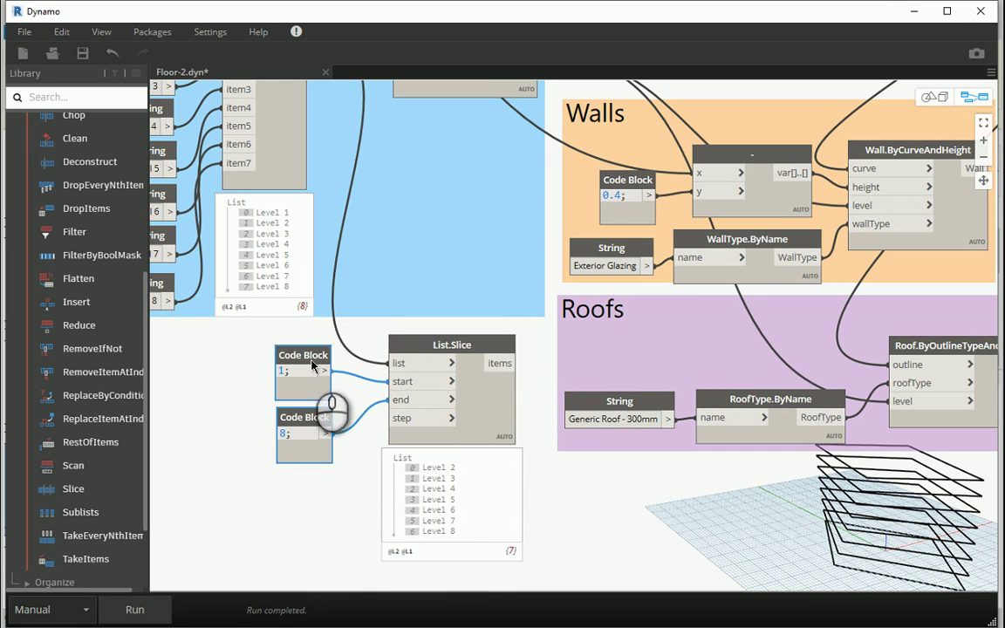
{"action": "left_click_drag", "start_coordinate": [315, 357], "coordinate": [324, 361]}
{"action": "left_click_drag", "start_coordinate": [416, 345], "coordinate": [414, 342]}
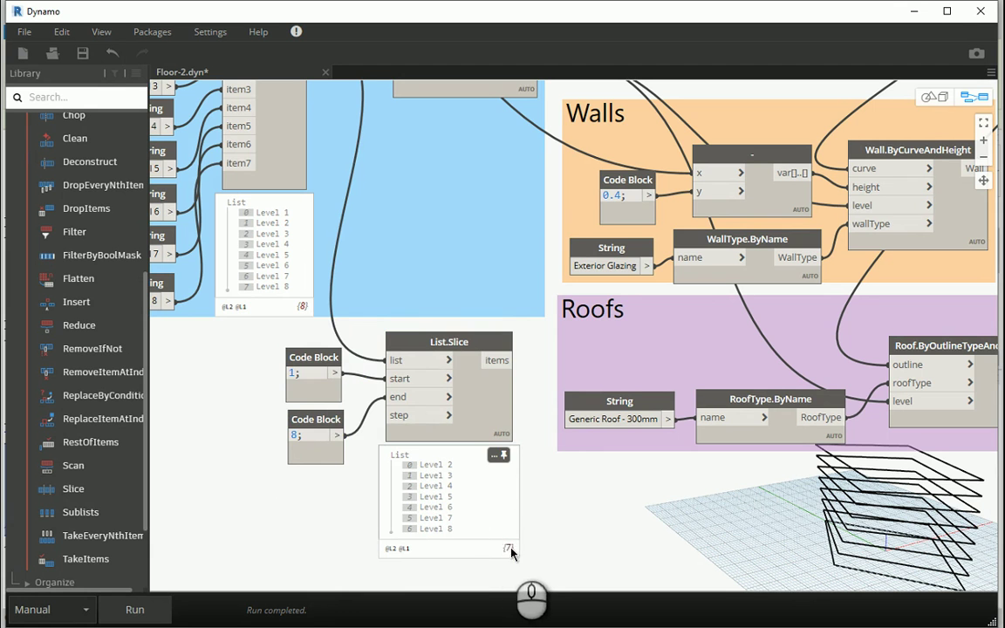
Inspect the PolyCurve.Curves output preview in the Floor group.
{"action": "middle_click_drag", "start_coordinate": [636, 479], "coordinate": [527, 486]}
{"action": "scroll", "coordinate": [489, 484], "scroll_direction": "down", "scroll_amount": 2}
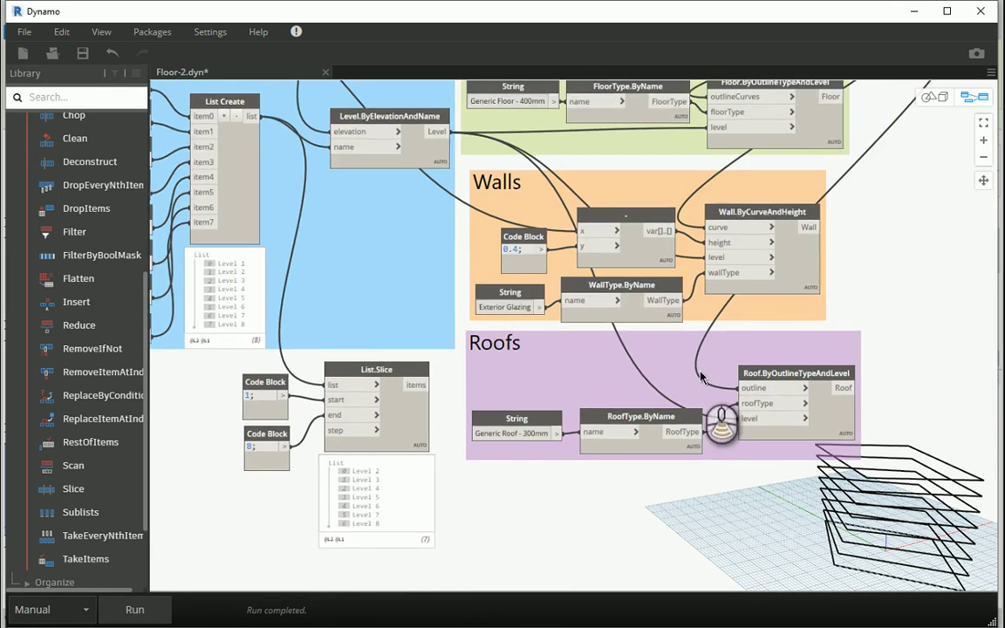
{"action": "middle_click_drag", "start_coordinate": [702, 377], "coordinate": [533, 531]}
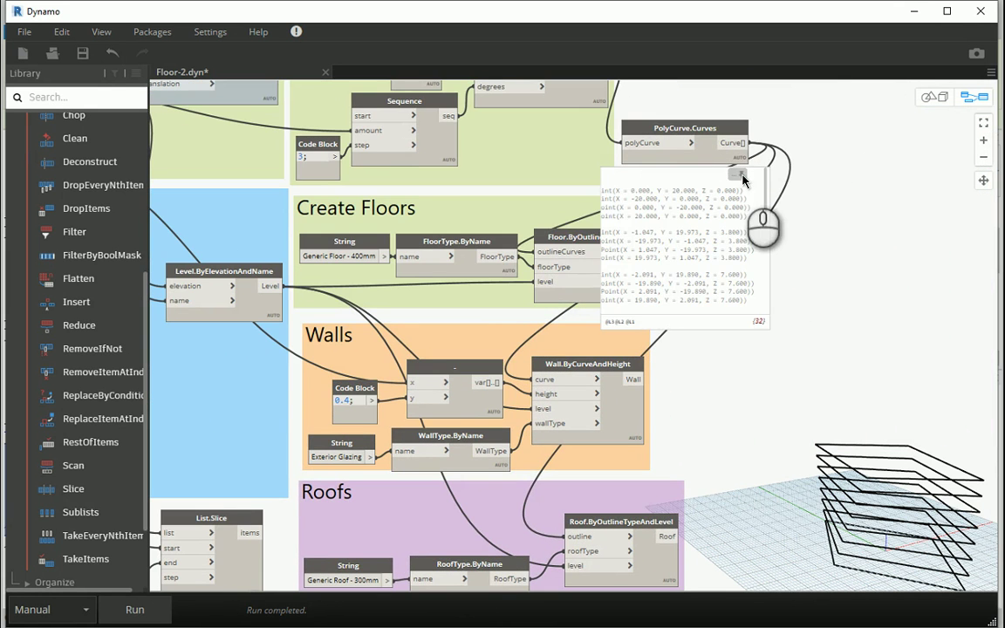
{"action": "left_click", "coordinate": [740, 177]}
{"action": "left_click_drag", "start_coordinate": [724, 312], "coordinate": [608, 326]}
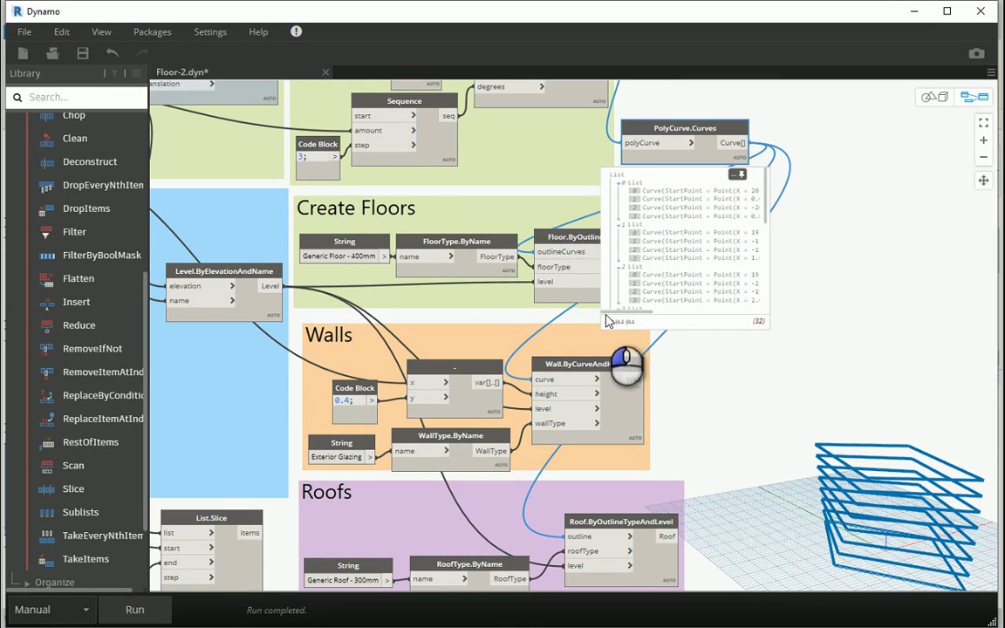
{"action": "left_click_drag", "start_coordinate": [764, 199], "coordinate": [771, 257]}
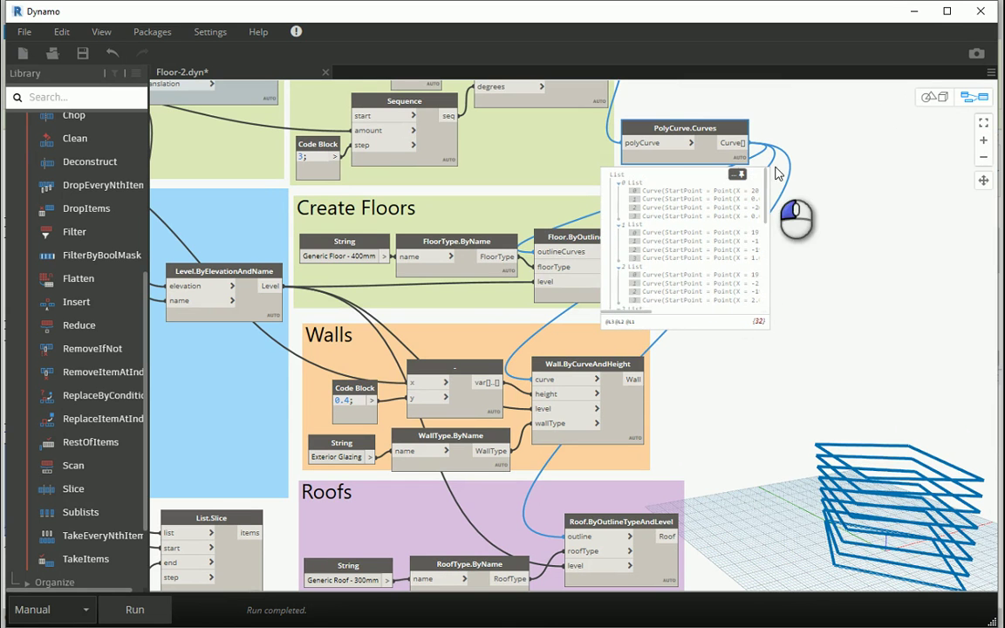
{"action": "left_click", "coordinate": [739, 174]}
Return to the Levels area and select the List.Slice node.
{"action": "scroll", "coordinate": [811, 172], "scroll_direction": "down", "scroll_amount": 5}
{"action": "scroll", "coordinate": [698, 332], "scroll_direction": "up", "scroll_amount": 4}
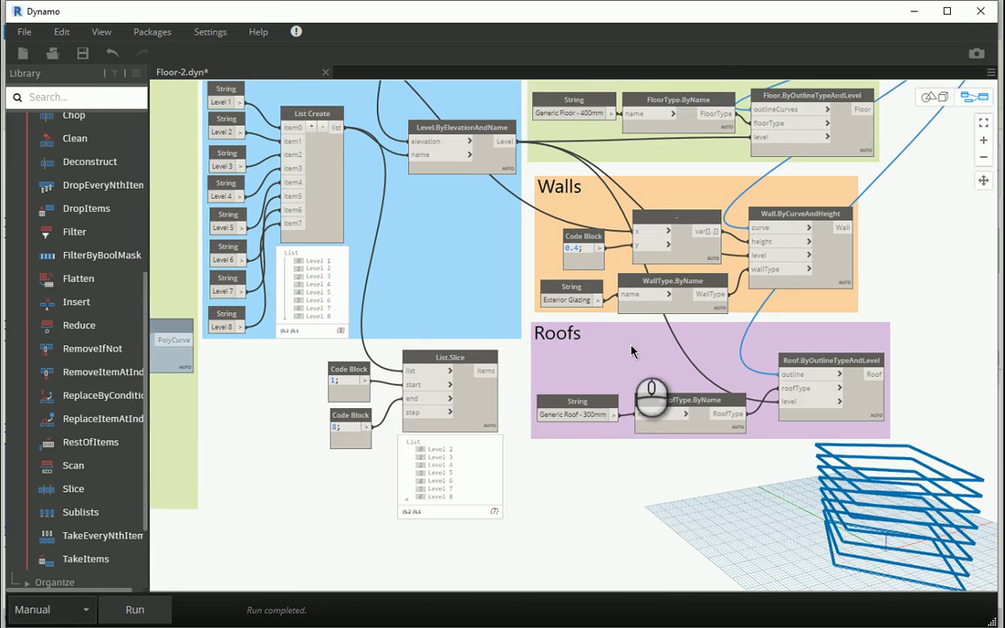
{"action": "scroll", "coordinate": [751, 375], "scroll_direction": "up", "scroll_amount": 1}
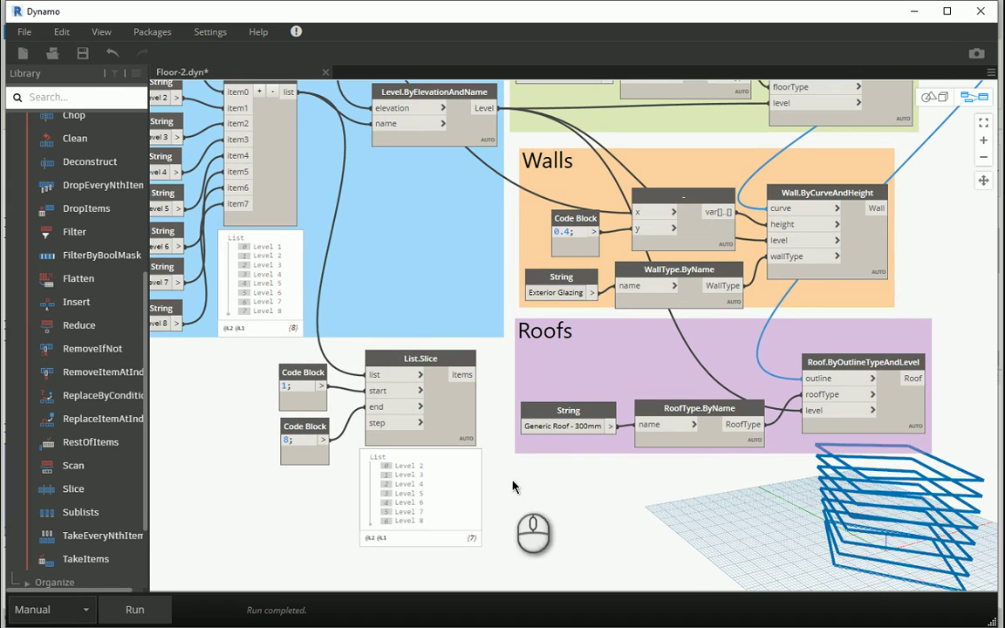
{"action": "left_click", "coordinate": [538, 509]}
{"action": "middle_click_drag", "start_coordinate": [538, 505], "coordinate": [490, 466]}
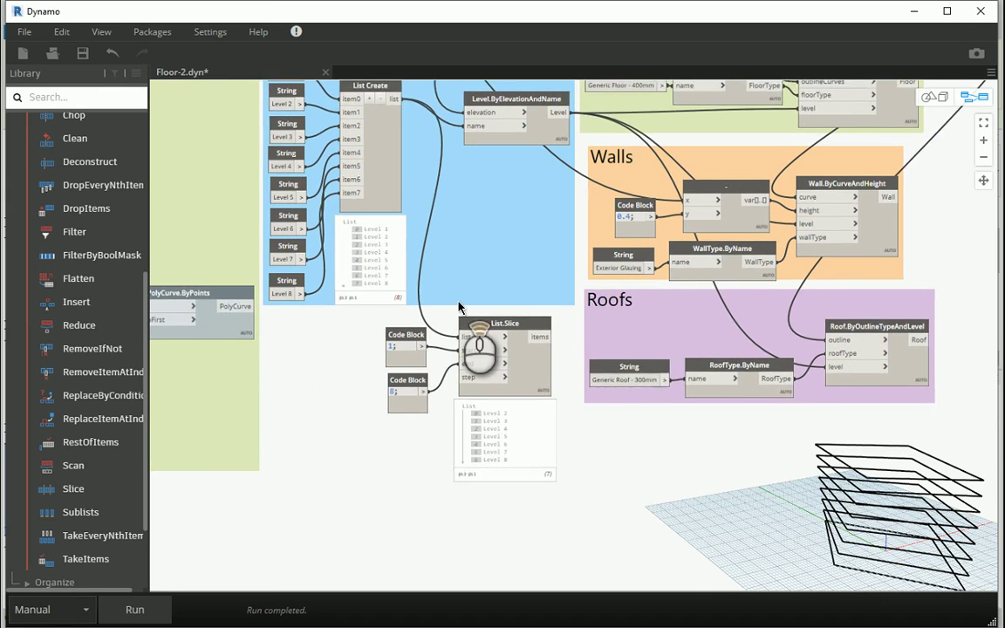
{"action": "left_click", "coordinate": [549, 409]}
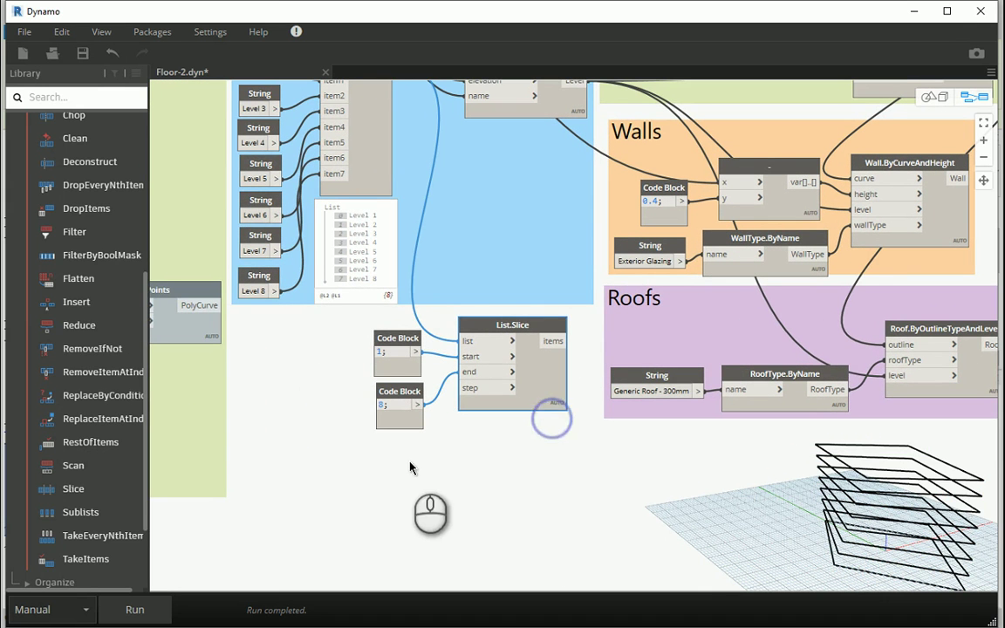
Browse the node Library to Revit > Elements, collapsing the List category.
{"action": "middle_click_drag", "start_coordinate": [409, 458], "coordinate": [407, 460]}
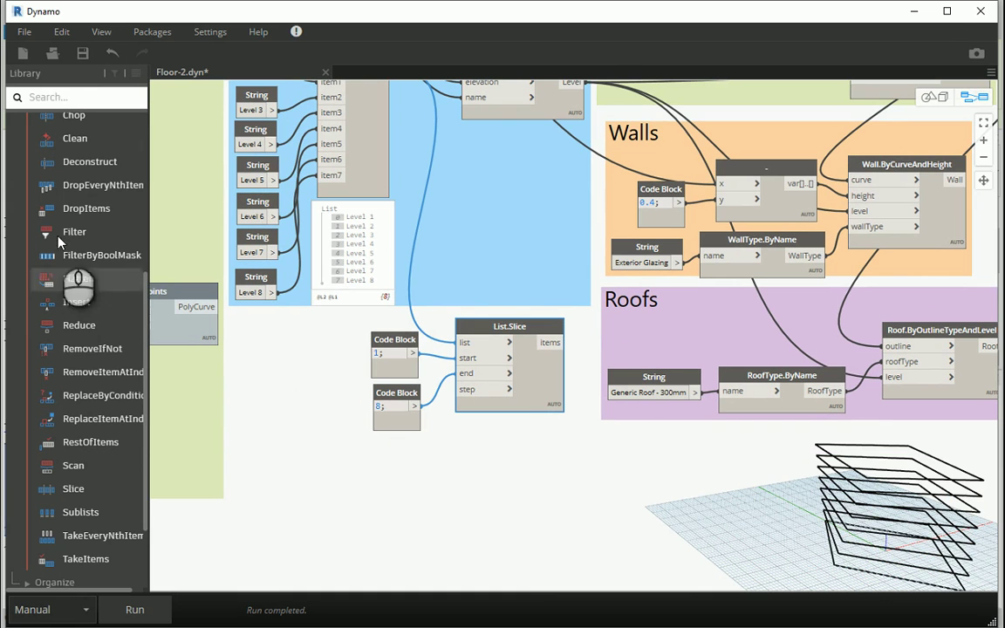
{"action": "left_click", "coordinate": [57, 99]}
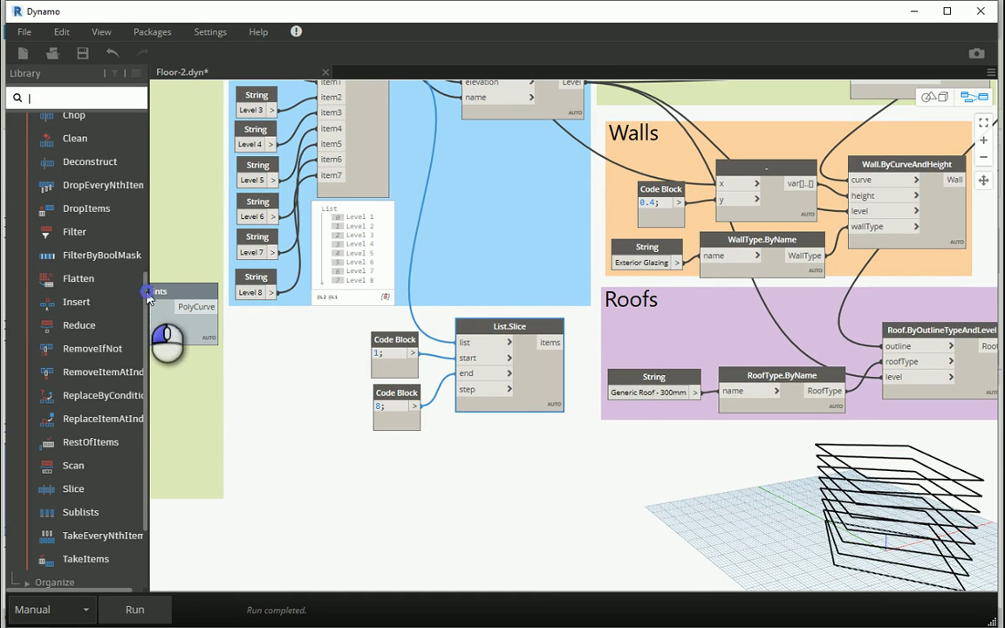
{"action": "scroll", "coordinate": [144, 262], "scroll_direction": "up", "scroll_amount": 1}
{"action": "scroll", "coordinate": [145, 305], "scroll_direction": "up", "scroll_amount": 1}
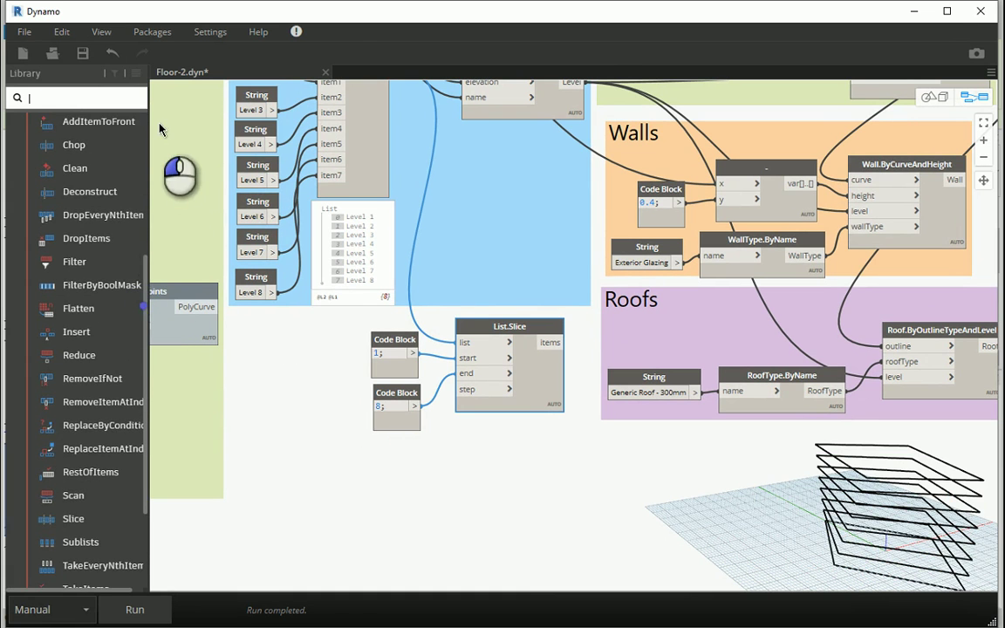
{"action": "left_click_drag", "start_coordinate": [145, 275], "coordinate": [137, 129]}
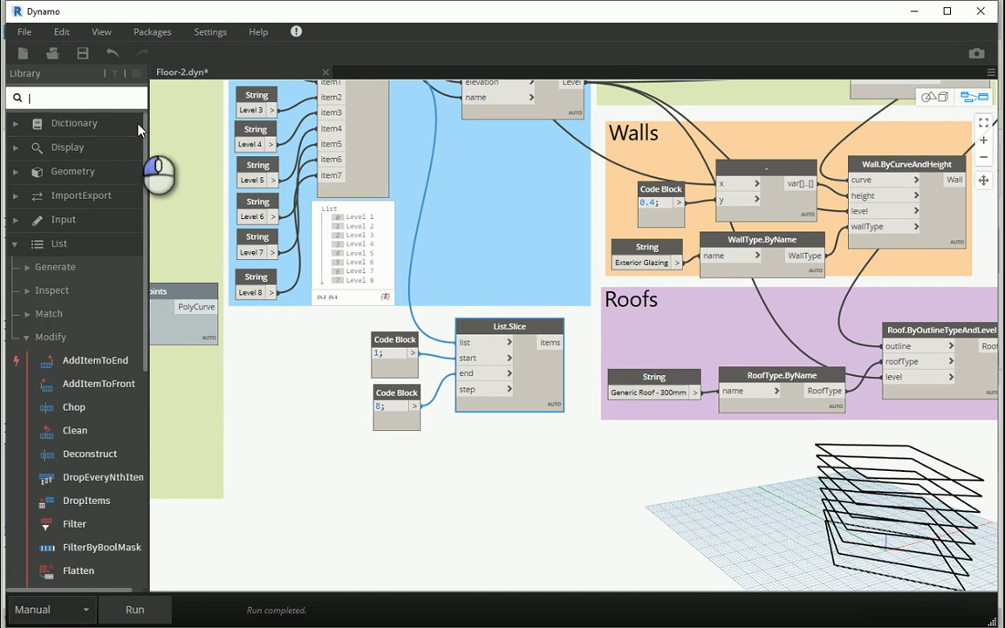
{"action": "left_click", "coordinate": [14, 244]}
{"action": "left_click", "coordinate": [22, 293]}
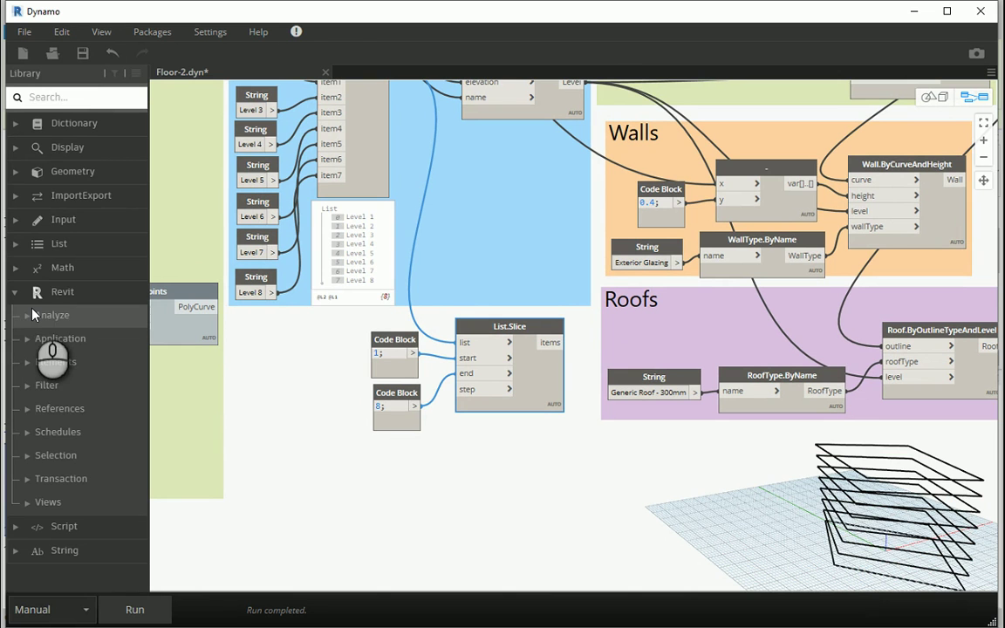
{"action": "left_click", "coordinate": [29, 361]}
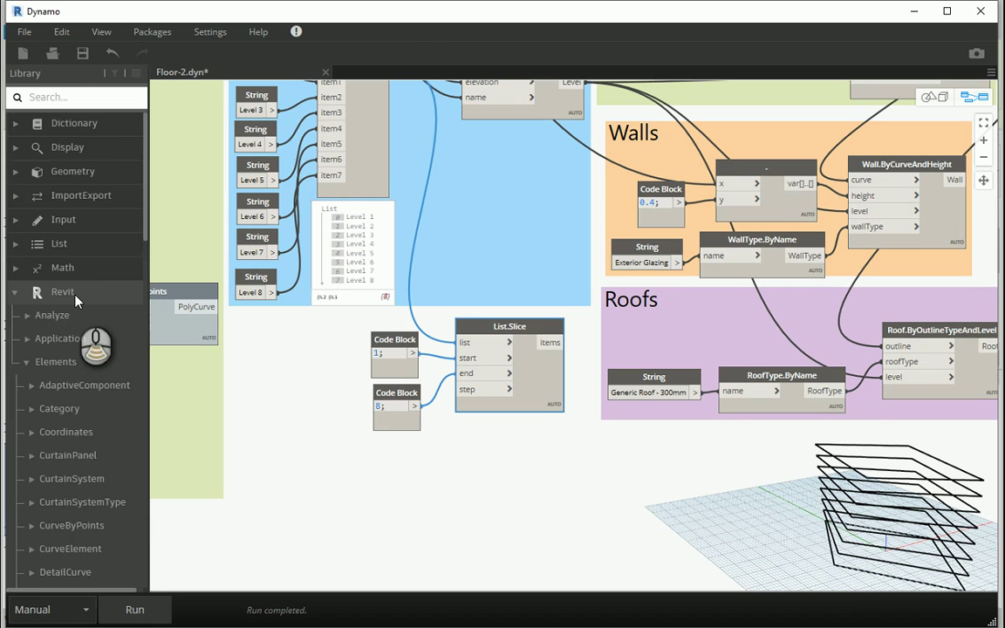
Add a Level.ByElevationAndName node and place it below the List.Slice nodes.
{"action": "scroll", "coordinate": [75, 301], "scroll_direction": "down", "scroll_amount": 10}
{"action": "scroll", "coordinate": [75, 301], "scroll_direction": "down", "scroll_amount": 5}
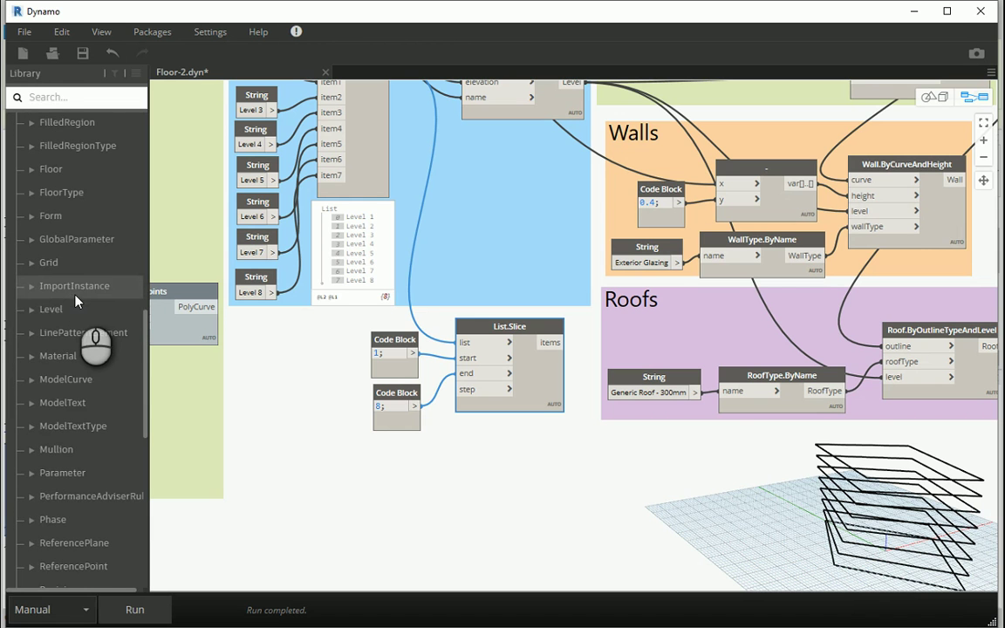
{"action": "left_click", "coordinate": [31, 310]}
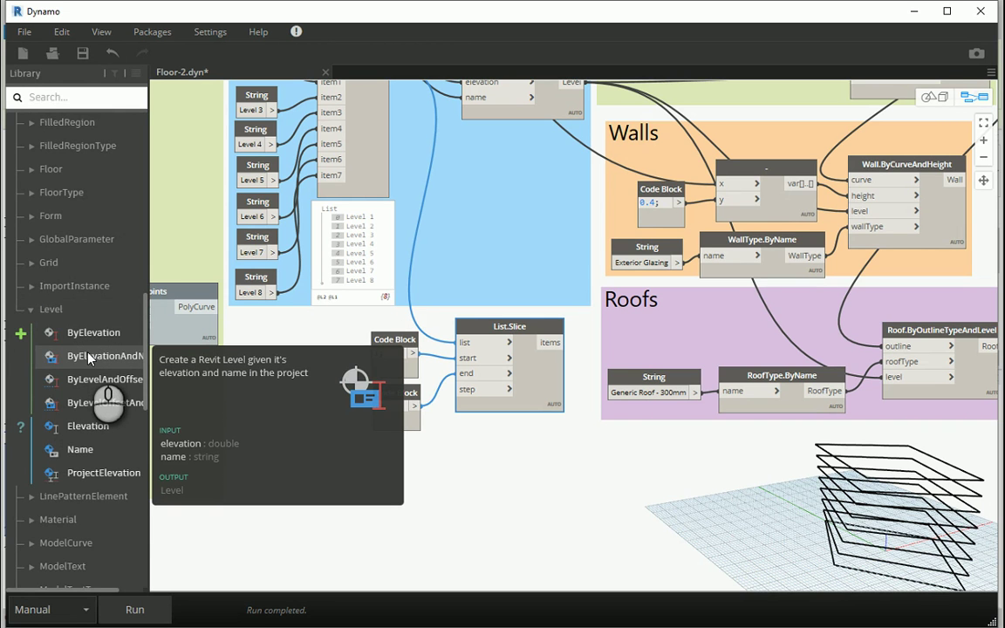
{"action": "left_click", "coordinate": [91, 358]}
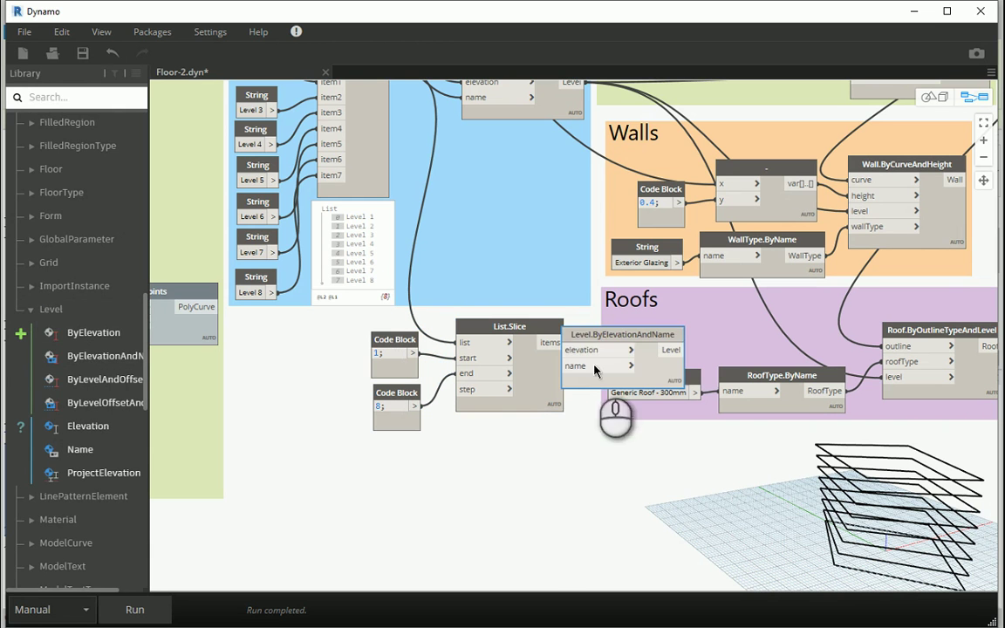
{"action": "mouse_move", "coordinate": [593, 342]}
{"action": "left_mouse_down"}
{"action": "mouse_move", "coordinate": [377, 471]}
{"action": "mouse_move", "coordinate": [303, 458]}
{"action": "left_mouse_up"}
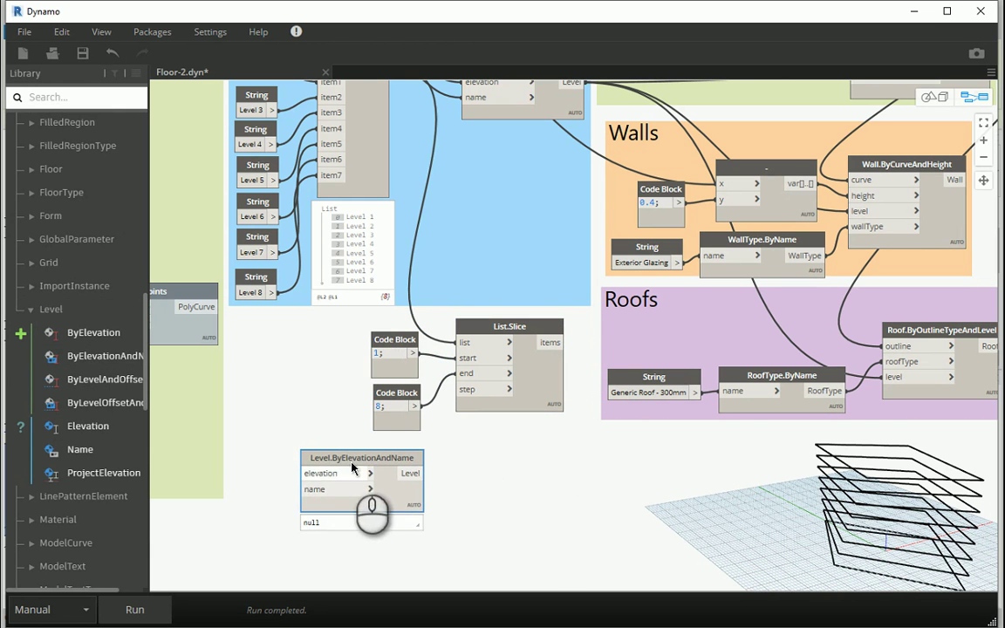
{"action": "left_click_drag", "start_coordinate": [364, 469], "coordinate": [380, 470]}
Check the elevation values produced by the Sequence node.
{"action": "scroll", "coordinate": [380, 470], "scroll_direction": "down", "scroll_amount": 2}
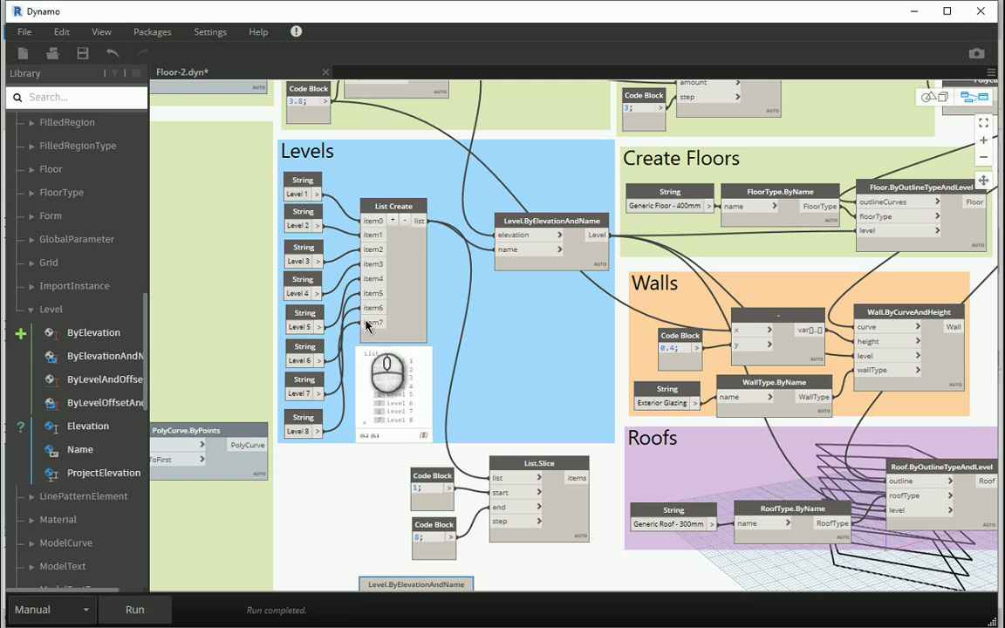
{"action": "scroll", "coordinate": [410, 341], "scroll_direction": "up", "scroll_amount": 2}
{"action": "scroll", "coordinate": [425, 177], "scroll_direction": "up", "scroll_amount": 1}
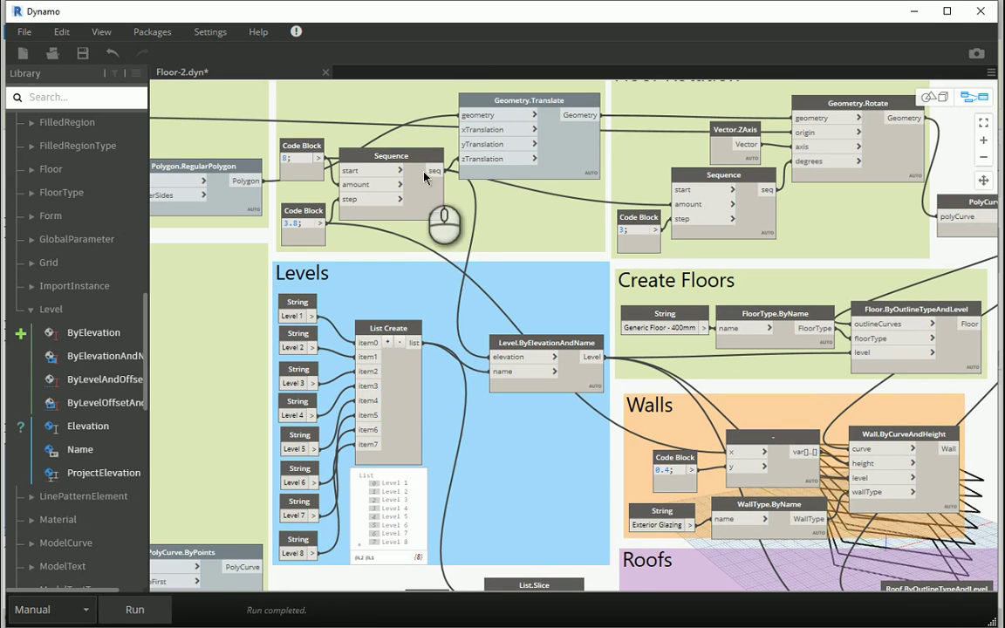
{"action": "left_click", "coordinate": [418, 158]}
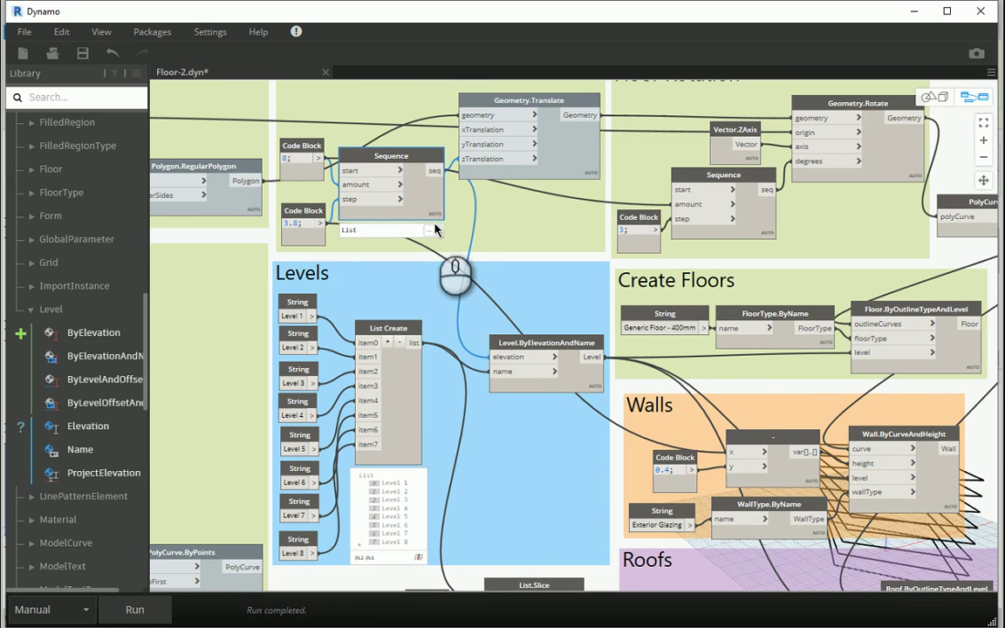
{"action": "scroll", "coordinate": [406, 310], "scroll_direction": "up", "scroll_amount": 1}
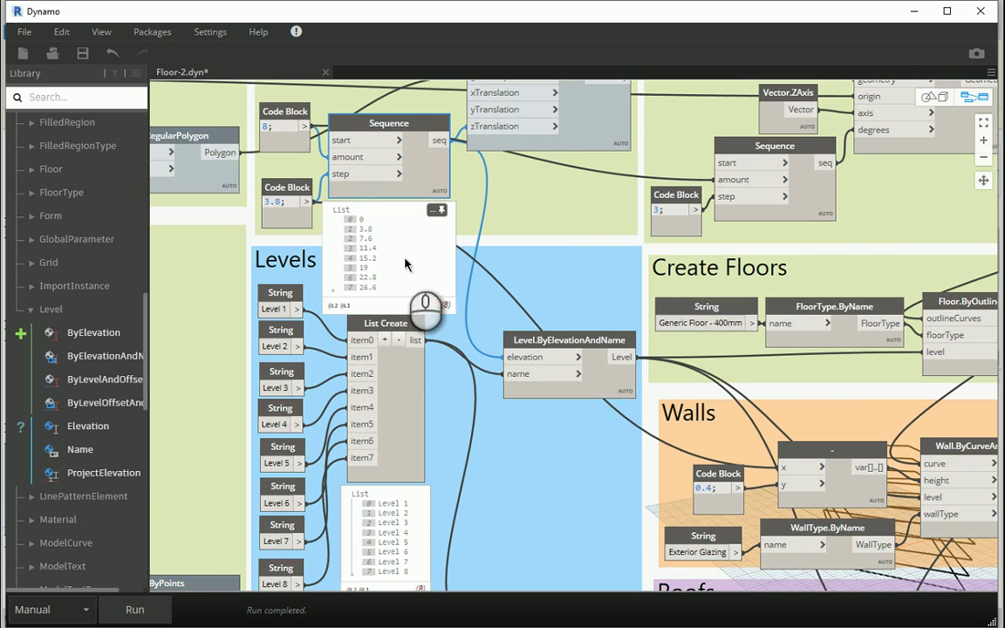
{"action": "scroll", "coordinate": [406, 264], "scroll_direction": "down", "scroll_amount": 3}
{"action": "scroll", "coordinate": [404, 235], "scroll_direction": "down", "scroll_amount": 2}
{"action": "scroll", "coordinate": [419, 279], "scroll_direction": "up", "scroll_amount": 2}
{"action": "scroll", "coordinate": [559, 557], "scroll_direction": "up", "scroll_amount": 1}
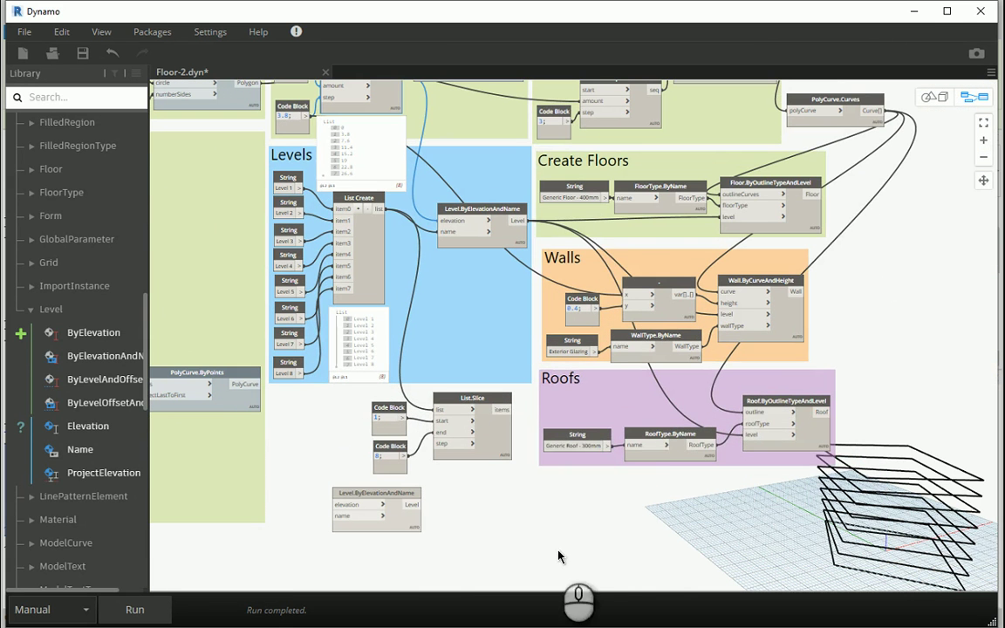
Move the Roofs group and the slice and level nodes further right.
{"action": "left_click_drag", "start_coordinate": [686, 396], "coordinate": [842, 395]}
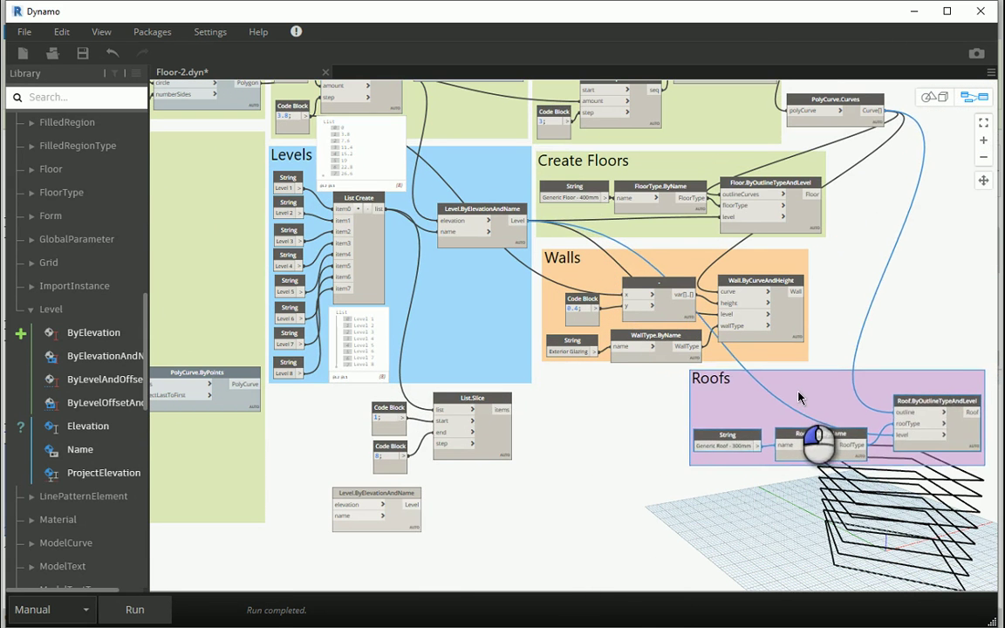
{"action": "left_click_drag", "start_coordinate": [353, 509], "coordinate": [434, 509]}
{"action": "scroll", "coordinate": [380, 460], "scroll_direction": "up", "scroll_amount": 1}
{"action": "middle_click_drag", "start_coordinate": [374, 385], "coordinate": [451, 493]}
{"action": "type", "text": "list"}
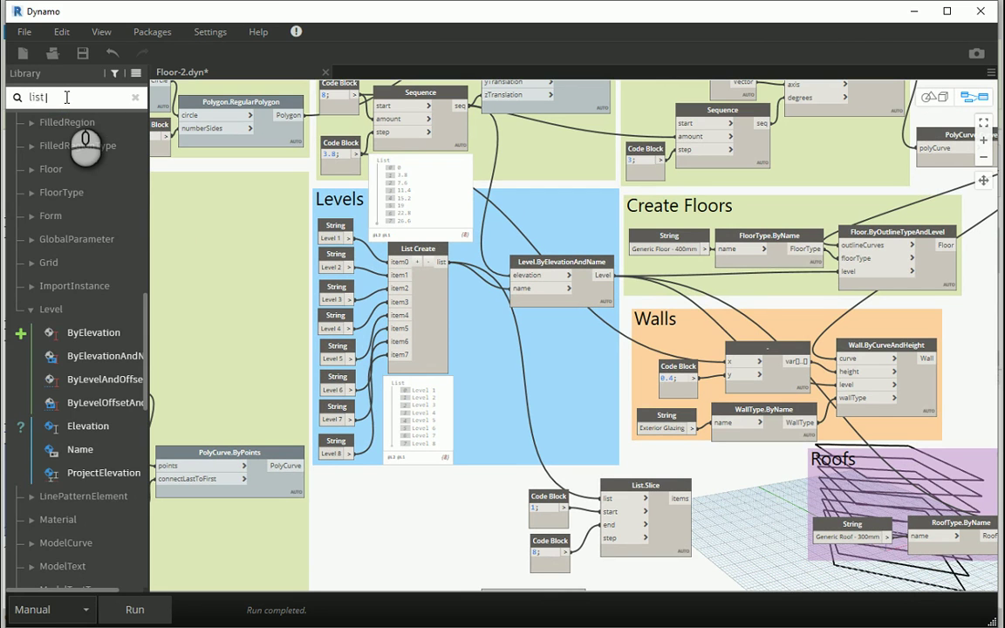
Add a List.GetItemAtIndex node and feed the Sequence elevations into its list input.
{"action": "type", "text": "inde"}
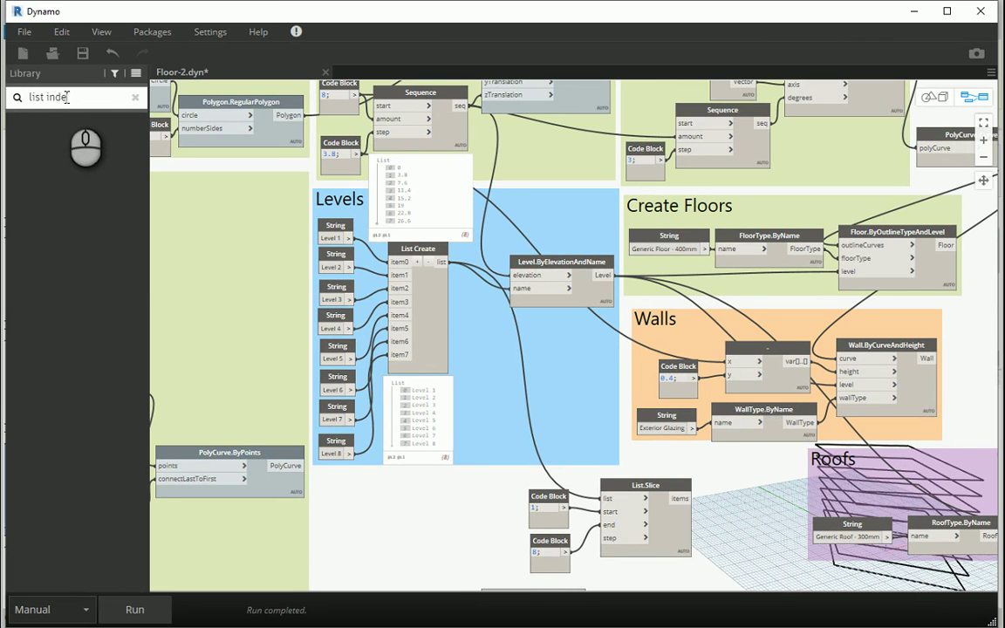
{"action": "key", "text": "BackSpace"}
{"action": "key", "text": "BackSpace"}
{"action": "key", "text": "BackSpace"}
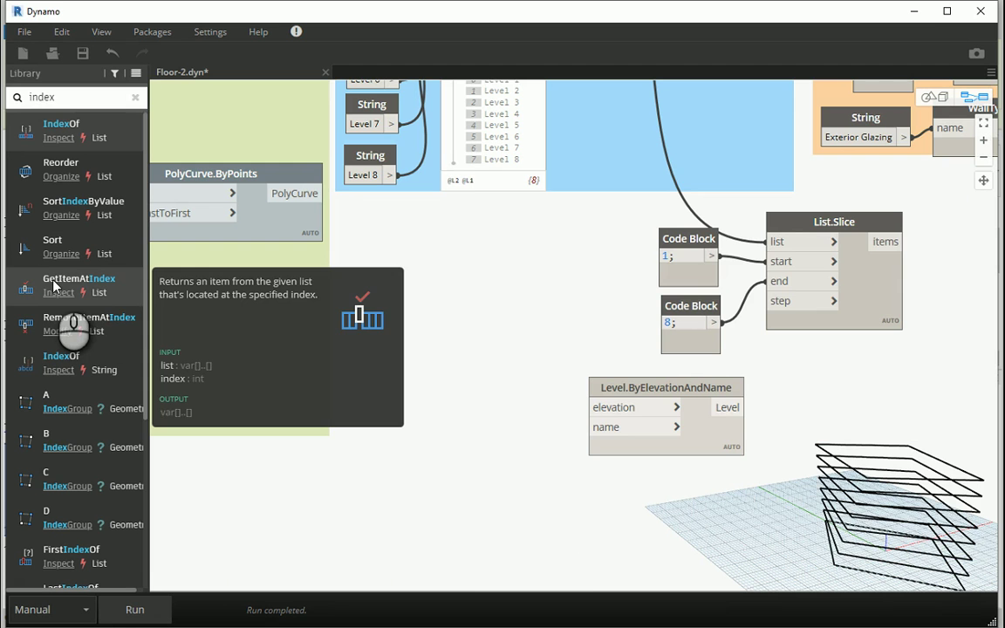
{"action": "left_click", "coordinate": [54, 286]}
{"action": "left_click_drag", "start_coordinate": [664, 386], "coordinate": [585, 305]}
{"action": "scroll", "coordinate": [549, 255], "scroll_direction": "down", "scroll_amount": 3}
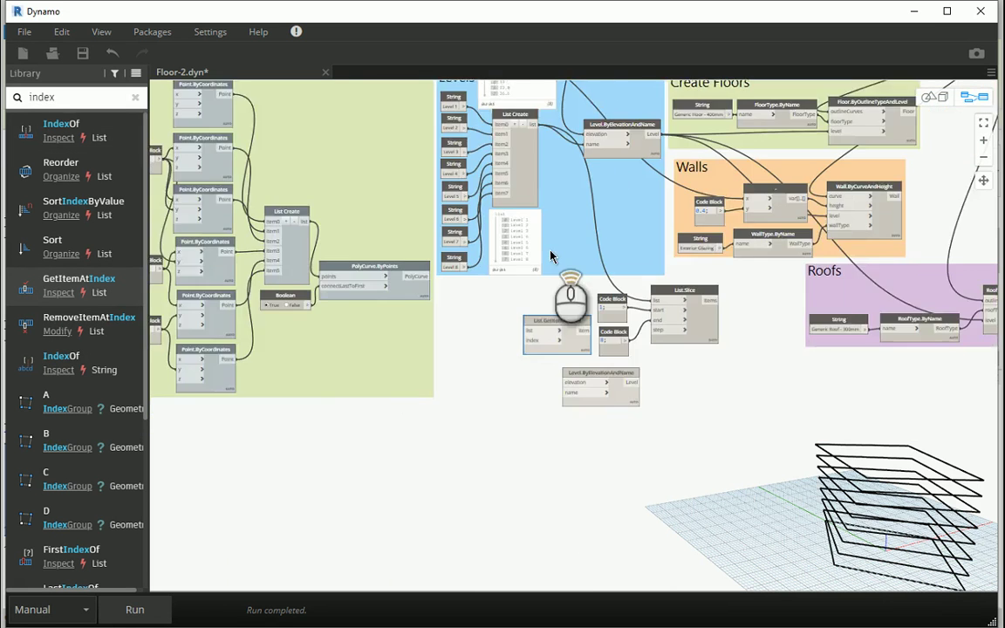
{"action": "scroll", "coordinate": [547, 340], "scroll_direction": "up", "scroll_amount": 4}
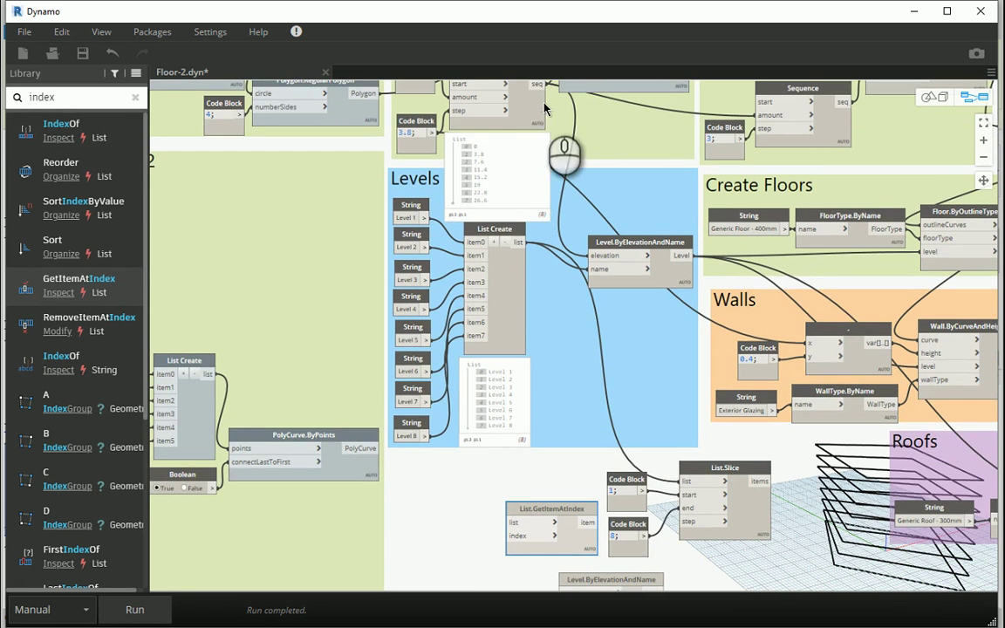
{"action": "left_click", "coordinate": [515, 522]}
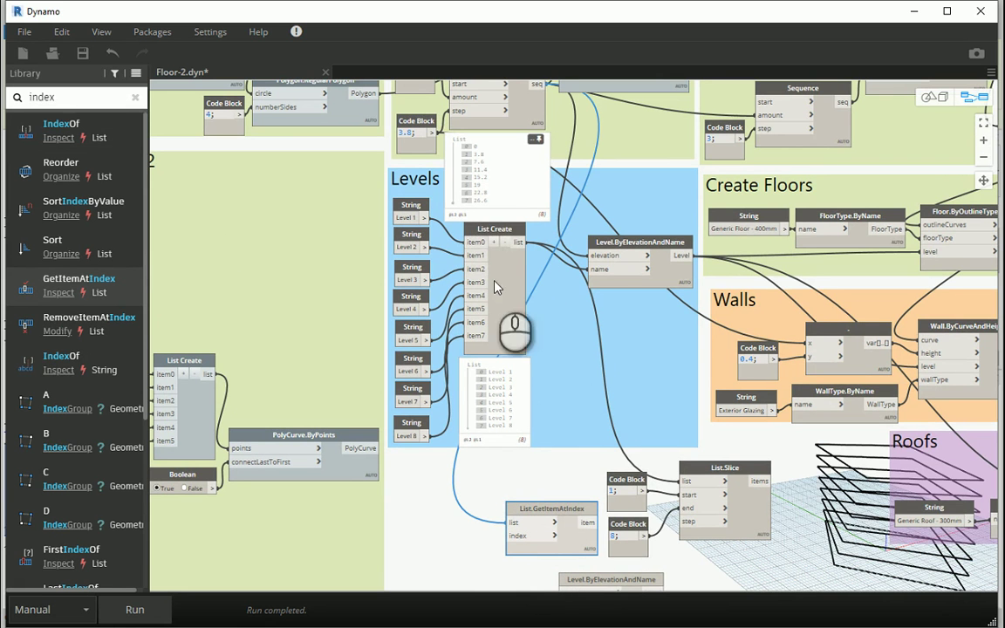
{"action": "scroll", "coordinate": [519, 471], "scroll_direction": "up", "scroll_amount": 3}
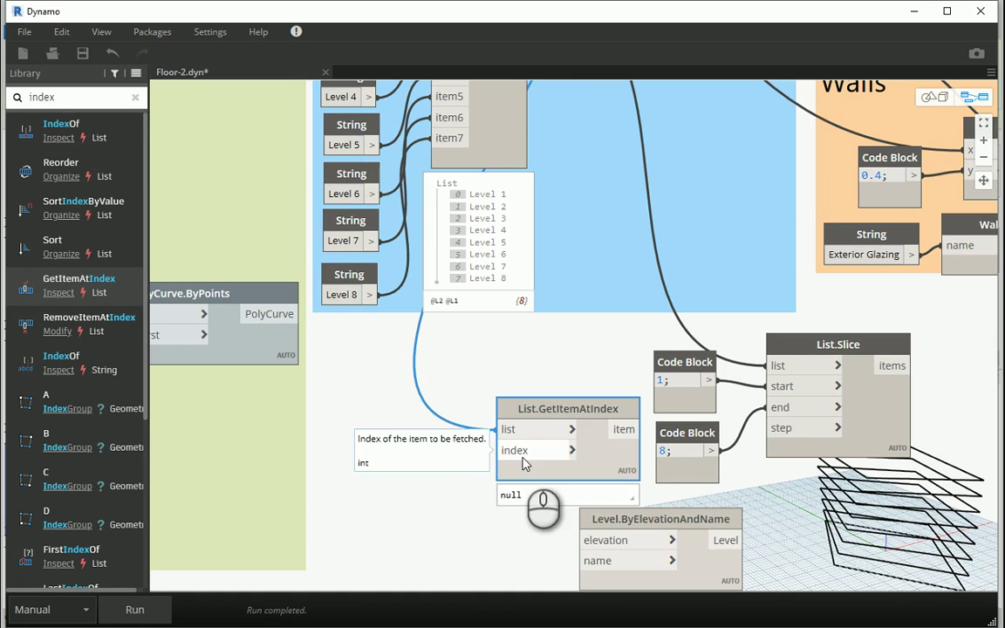
Wire a Code Block with index 8 into GetItemAtIndex and run the graph.
{"action": "double_click", "coordinate": [406, 461]}
{"action": "type", "text": "8"}
{"action": "left_click", "coordinate": [423, 472]}
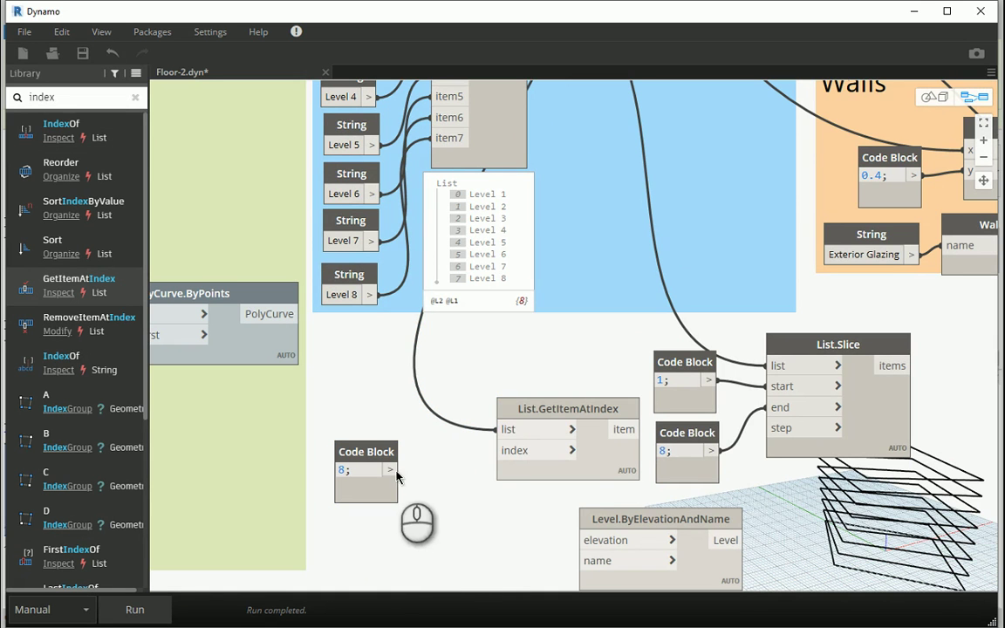
{"action": "left_click", "coordinate": [390, 471]}
{"action": "left_click", "coordinate": [501, 450]}
{"action": "left_click_drag", "start_coordinate": [541, 410], "coordinate": [472, 405]}
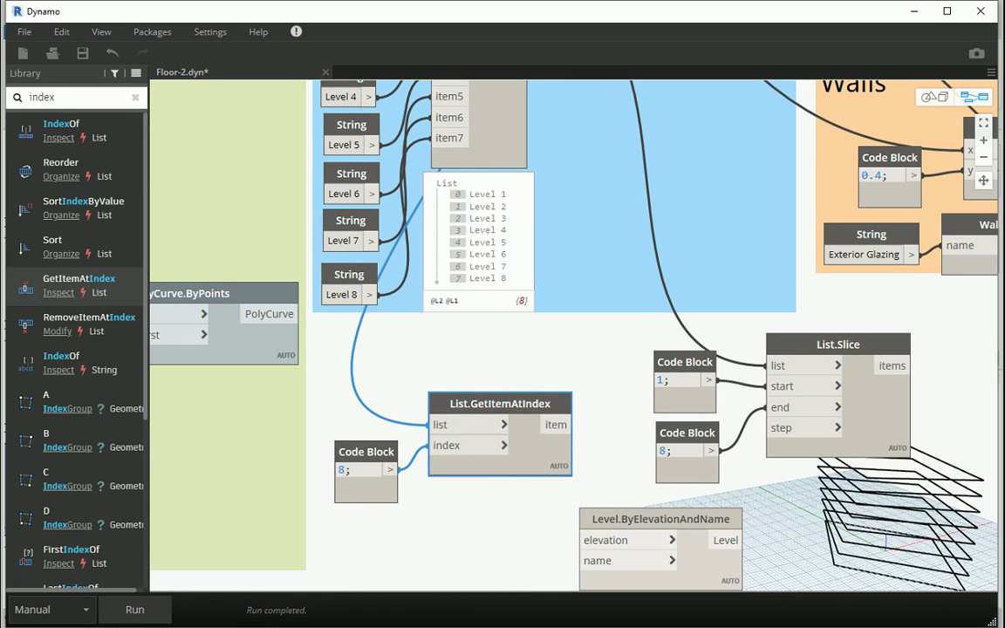
{"action": "left_click", "coordinate": [143, 611]}
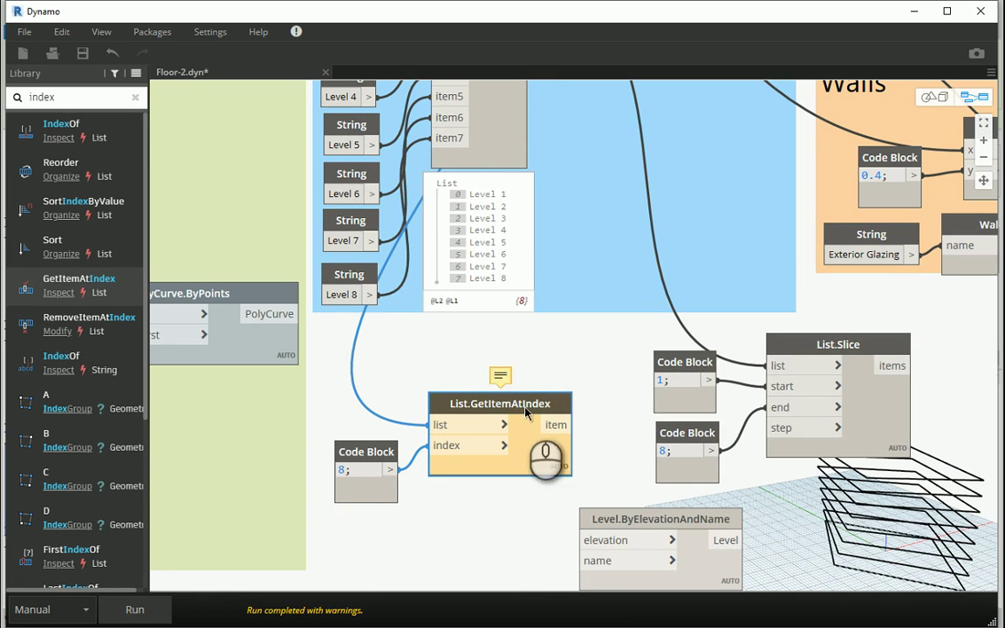
Change the index to 7, rerun, and confirm the fetched elevation is 26.6.
{"action": "left_click", "coordinate": [341, 470]}
{"action": "type", "text": "7"}
{"action": "left_click", "coordinate": [345, 524]}
{"action": "left_click", "coordinate": [131, 610]}
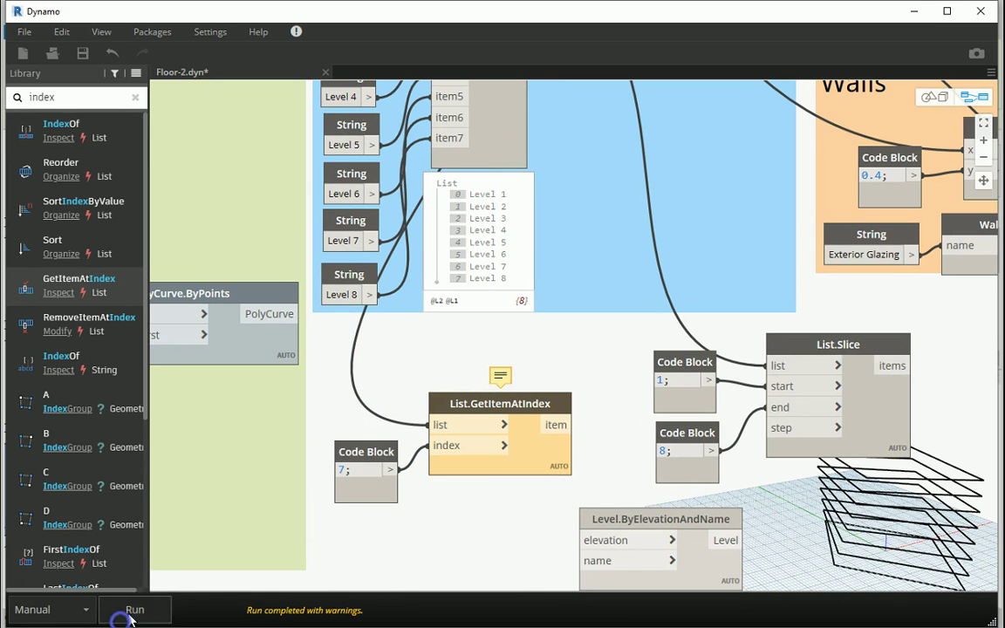
{"action": "left_click", "coordinate": [566, 481]}
{"action": "scroll", "coordinate": [534, 386], "scroll_direction": "down", "scroll_amount": 5}
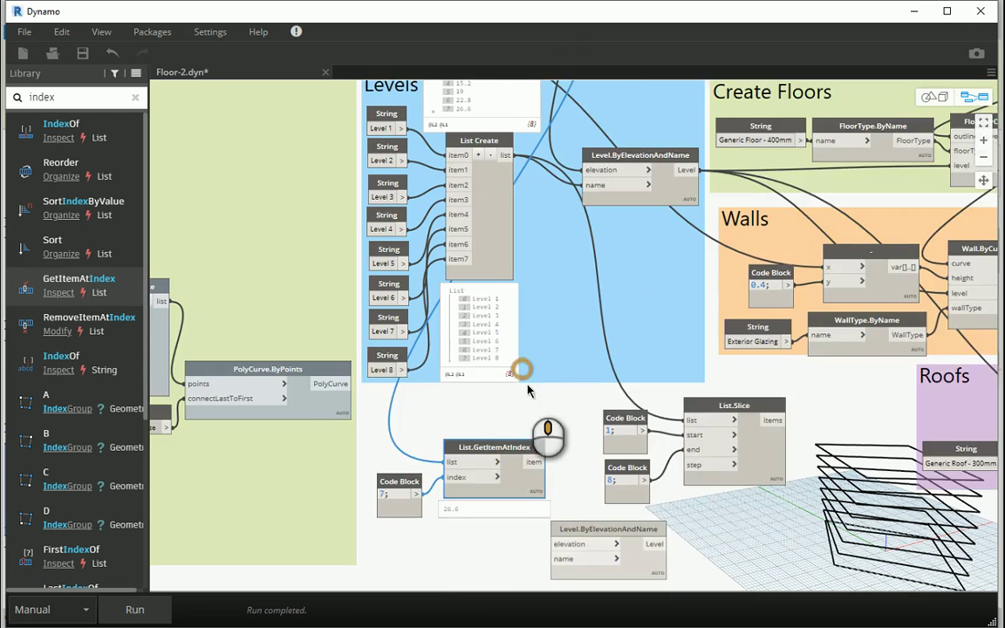
{"action": "scroll", "coordinate": [513, 237], "scroll_direction": "down", "scroll_amount": 2}
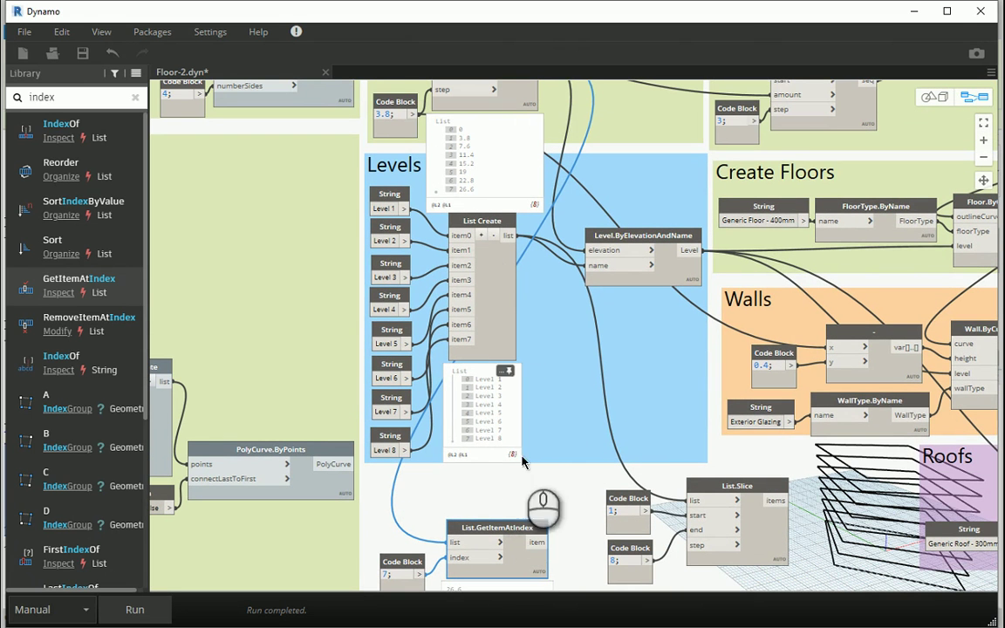
{"action": "scroll", "coordinate": [740, 534], "scroll_direction": "up", "scroll_amount": 3}
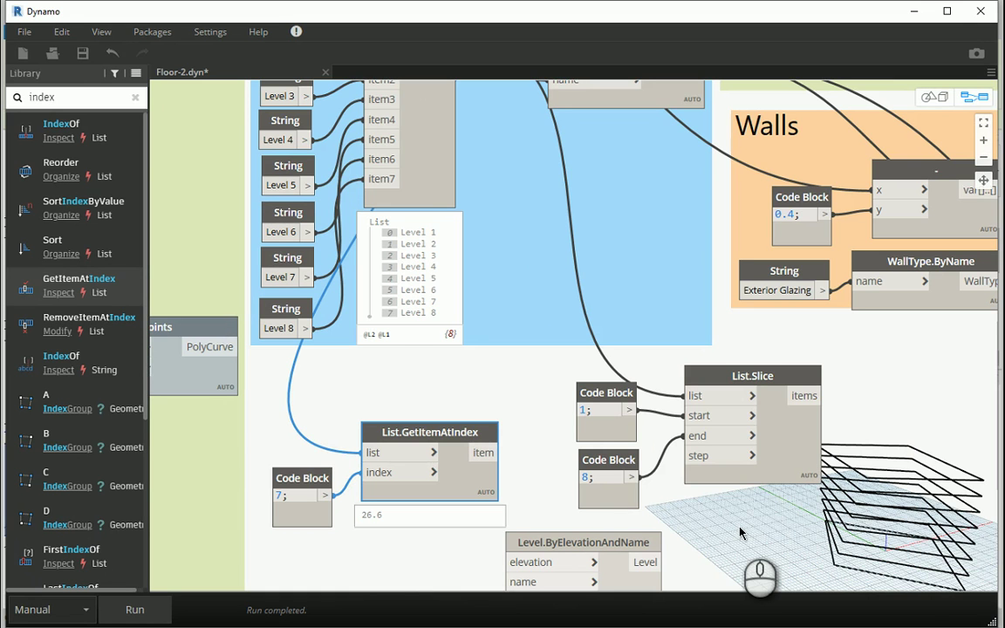
{"action": "mouse_move", "coordinate": [746, 386]}
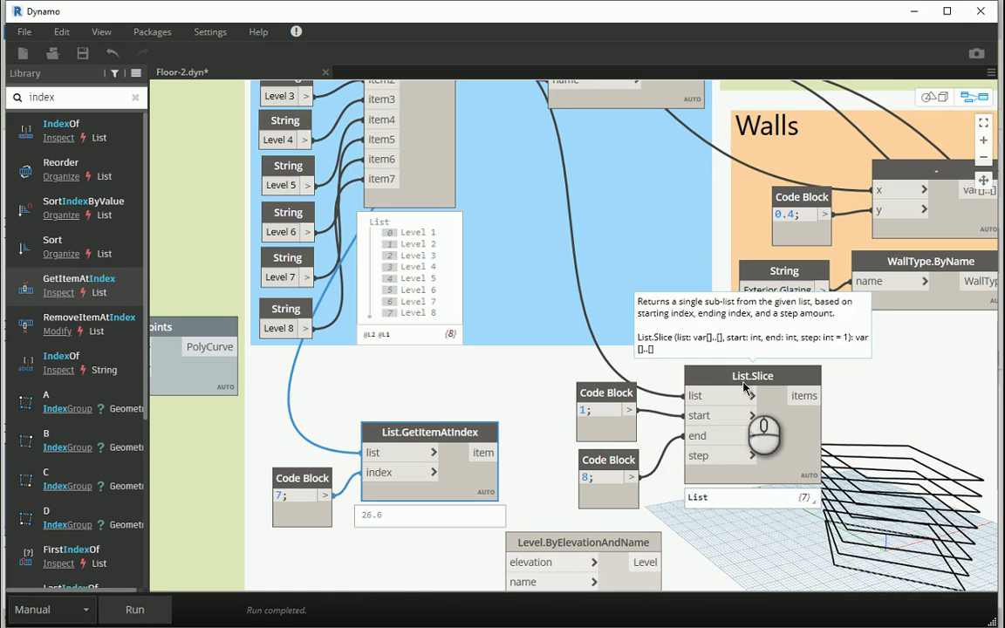
{"action": "left_click_drag", "start_coordinate": [424, 428], "coordinate": [426, 425]}
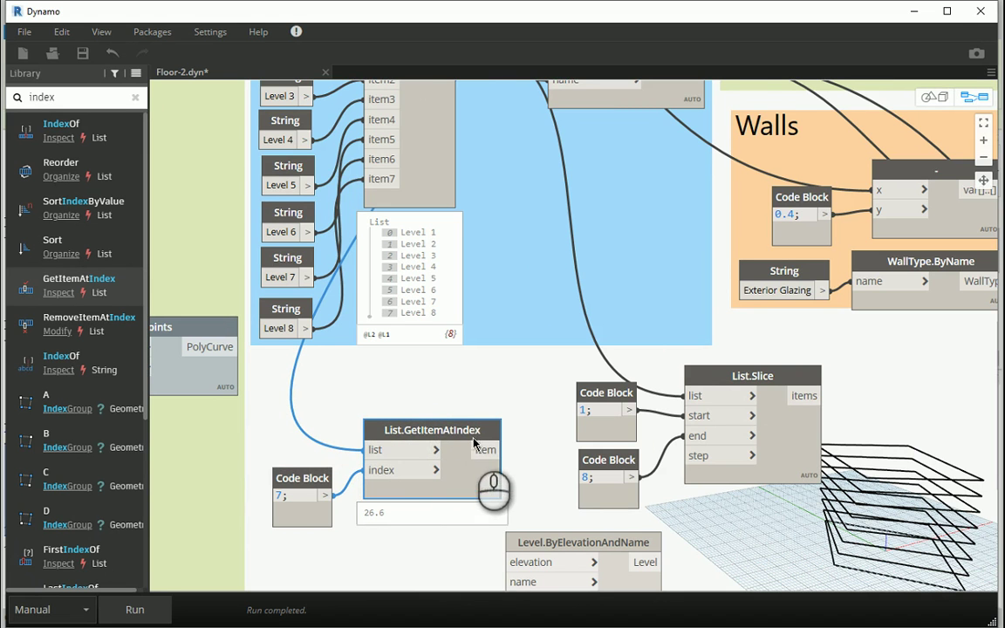
Add an addition (+) node below the GetItemAtIndex node.
{"action": "scroll", "coordinate": [480, 451], "scroll_direction": "down", "scroll_amount": 2}
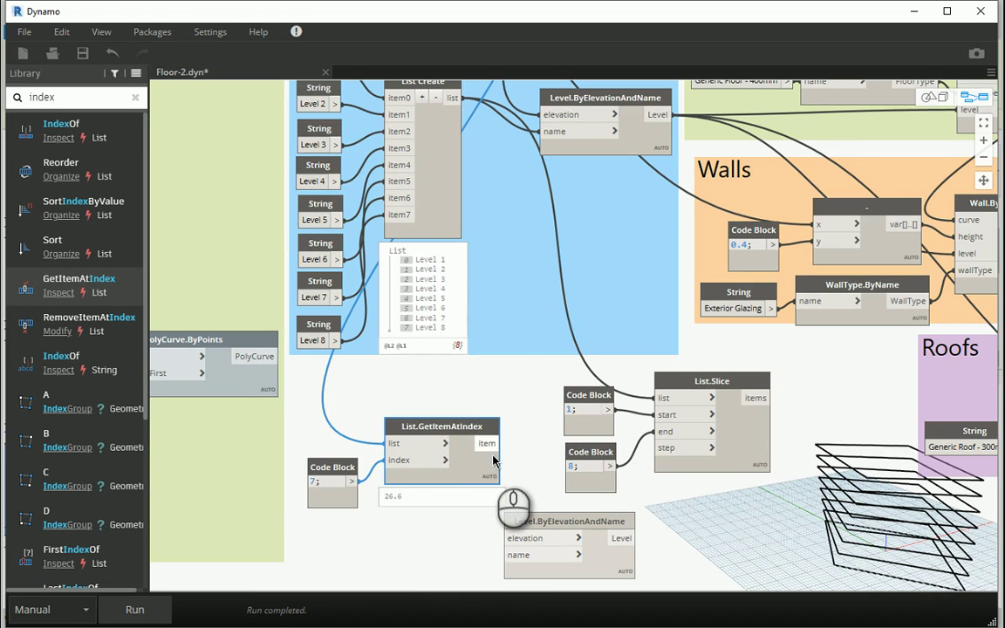
{"action": "left_click_drag", "start_coordinate": [442, 426], "coordinate": [436, 439]}
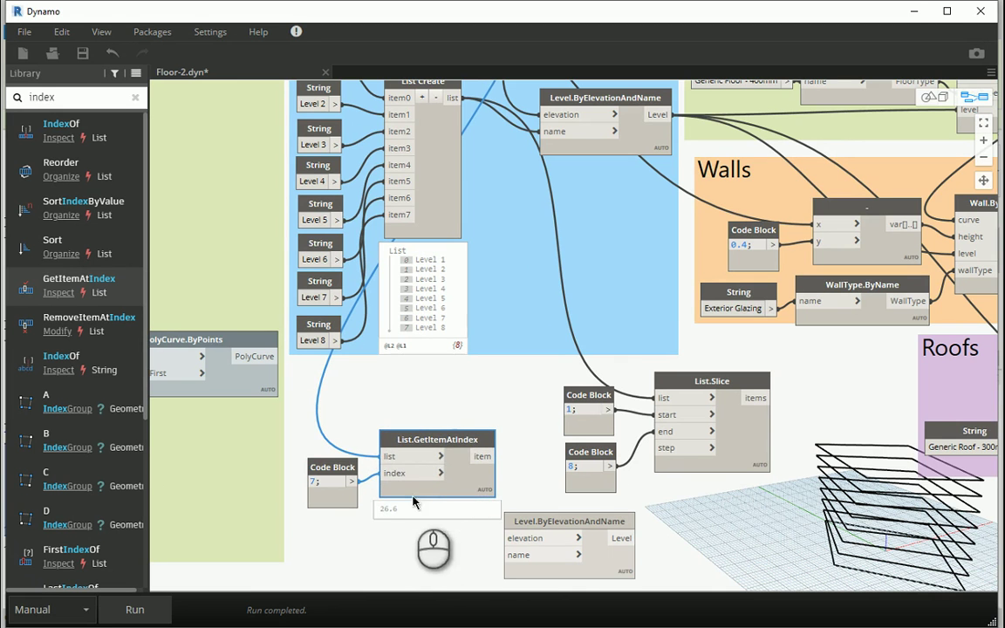
{"action": "scroll", "coordinate": [454, 401], "scroll_direction": "down", "scroll_amount": 2}
{"action": "middle_click_drag", "start_coordinate": [467, 392], "coordinate": [472, 478]}
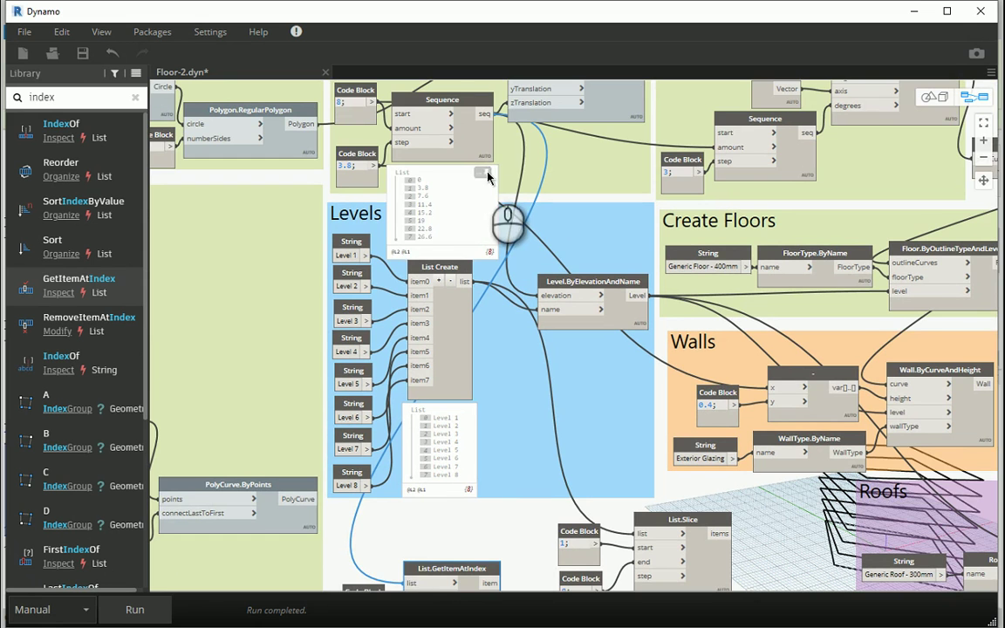
{"action": "middle_click_drag", "start_coordinate": [460, 521], "coordinate": [476, 427]}
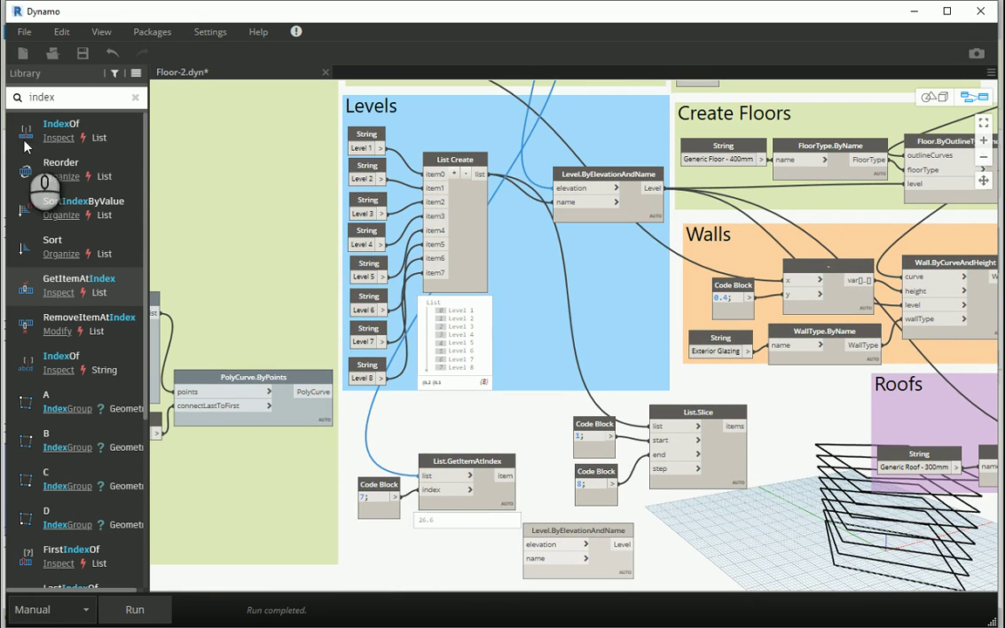
{"action": "double_click", "coordinate": [88, 101]}
{"action": "type", "text": "+"}
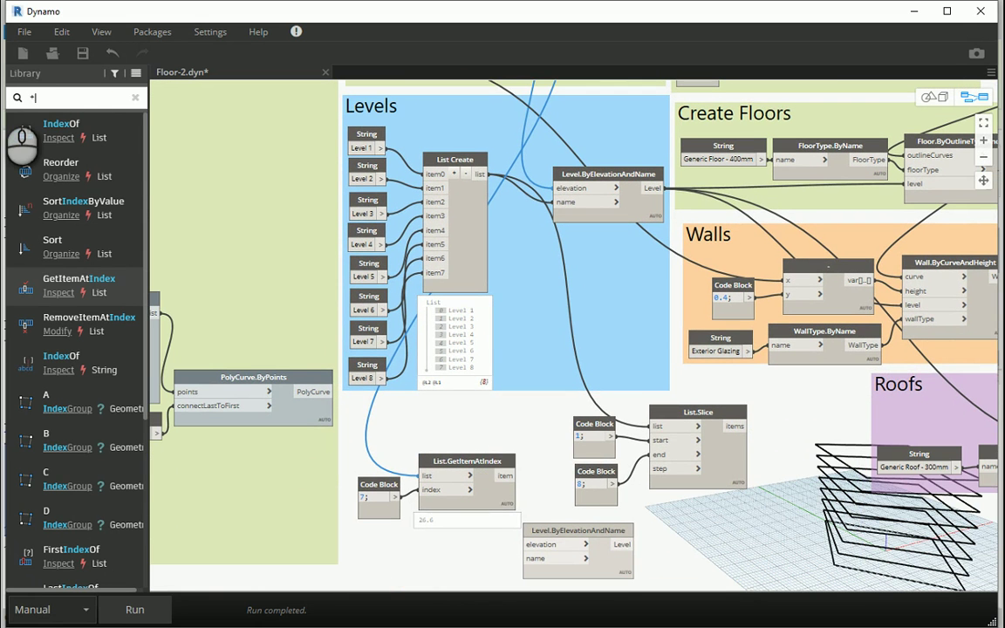
{"action": "left_click", "coordinate": [25, 131]}
{"action": "left_click_drag", "start_coordinate": [580, 529], "coordinate": [632, 529]}
{"action": "left_click_drag", "start_coordinate": [658, 389], "coordinate": [518, 537]}
Tidy the index nodes and connect the 3.8 spacing value to the addition's y.
{"action": "left_click", "coordinate": [359, 485]}
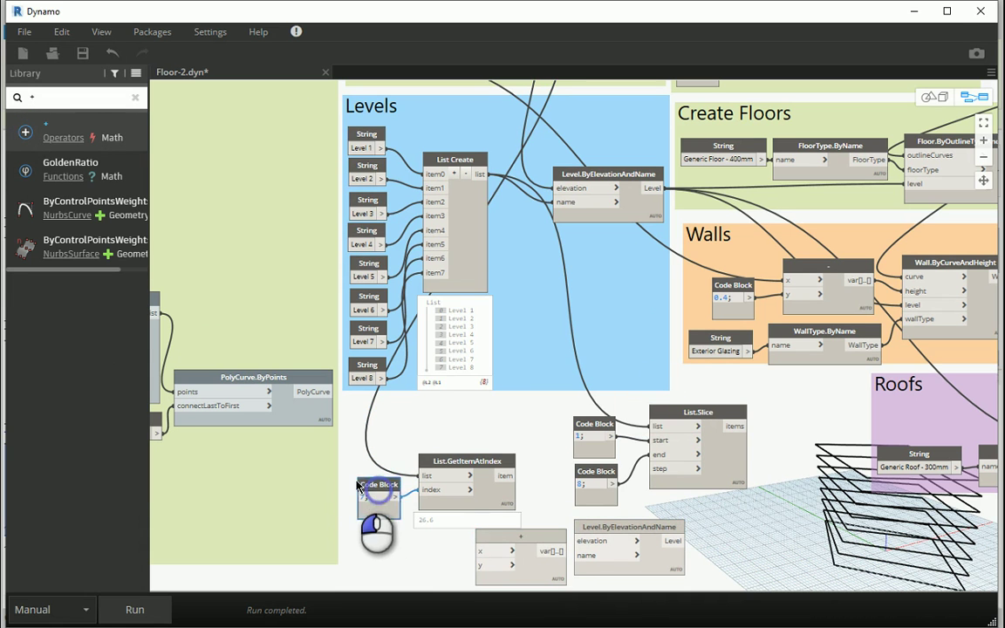
{"action": "left_click_drag", "start_coordinate": [358, 485], "coordinate": [342, 481]}
{"action": "left_click_drag", "start_coordinate": [430, 464], "coordinate": [404, 460]}
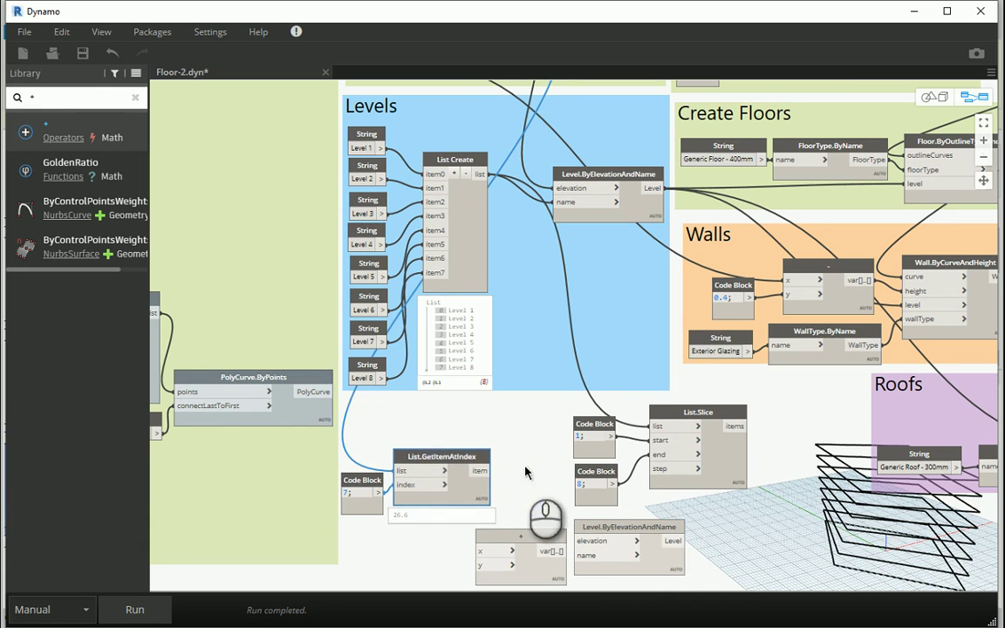
{"action": "middle_click_drag", "start_coordinate": [531, 426], "coordinate": [538, 455]}
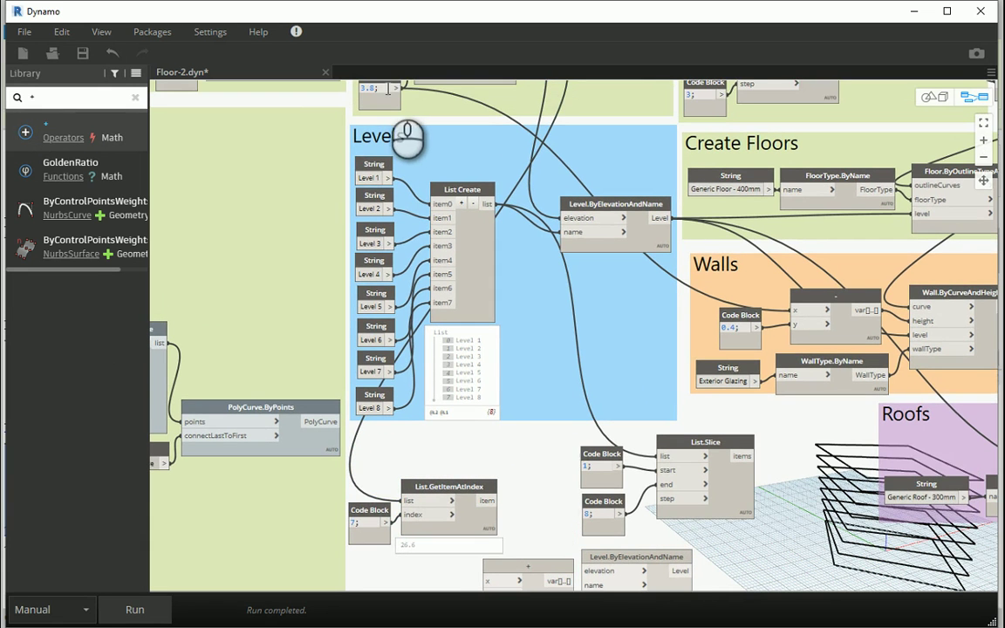
{"action": "left_click_drag", "start_coordinate": [396, 90], "coordinate": [476, 517]}
{"action": "scroll", "coordinate": [441, 240], "scroll_direction": "down", "scroll_amount": 5}
{"action": "scroll", "coordinate": [467, 448], "scroll_direction": "up", "scroll_amount": 3}
{"action": "scroll", "coordinate": [478, 498], "scroll_direction": "up", "scroll_amount": 2}
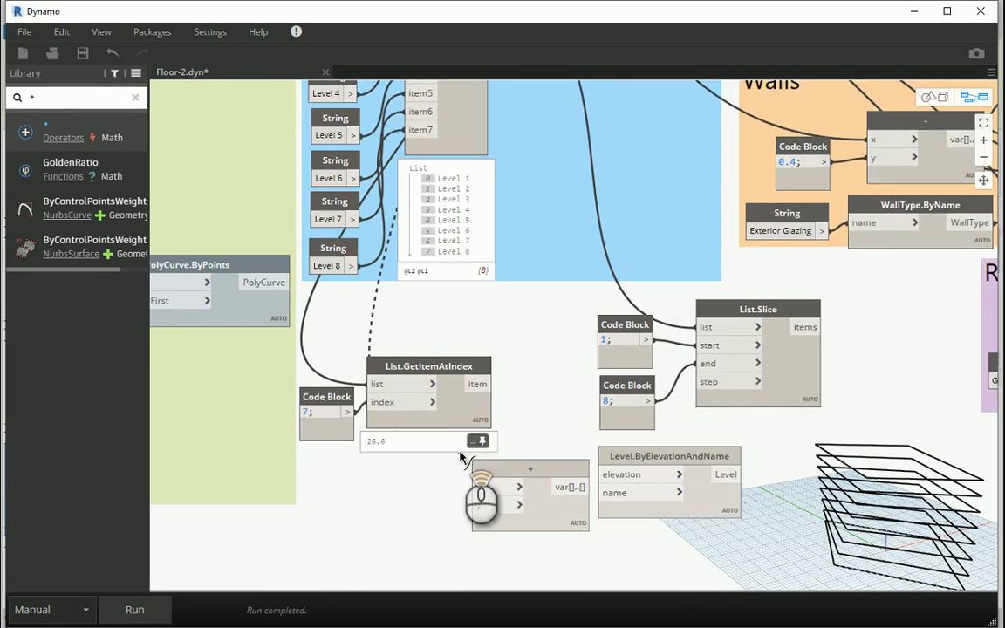
{"action": "scroll", "coordinate": [475, 517], "scroll_direction": "up", "scroll_amount": 2}
{"action": "left_click", "coordinate": [476, 516]}
Feed the 26.6 top elevation into x, run, and confirm the sum 30.4.
{"action": "left_click", "coordinate": [494, 373]}
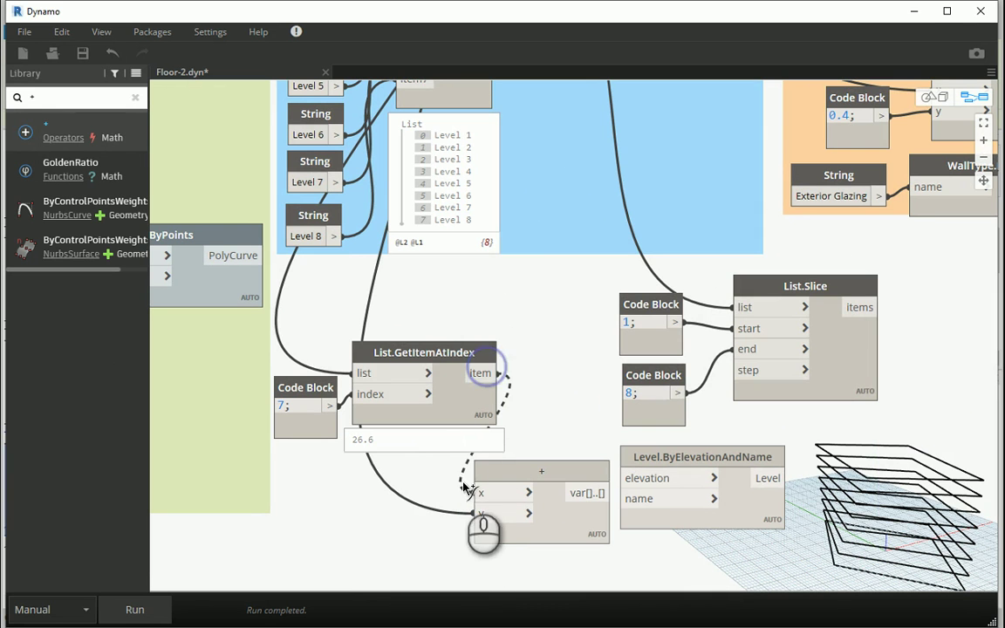
{"action": "left_click", "coordinate": [471, 493]}
{"action": "left_click_drag", "start_coordinate": [427, 393], "coordinate": [422, 398]}
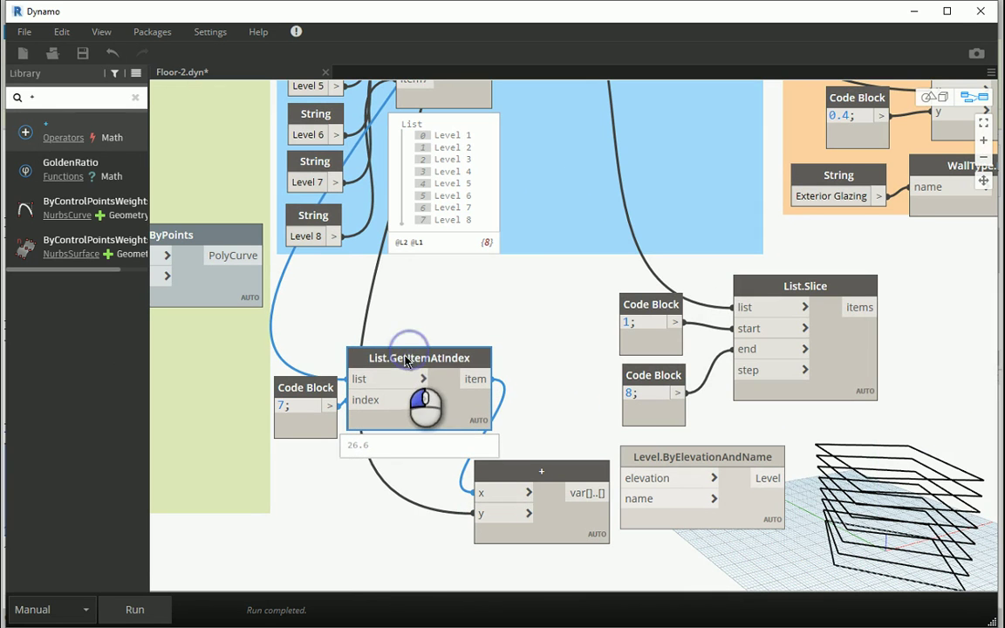
{"action": "left_click_drag", "start_coordinate": [407, 361], "coordinate": [379, 367]}
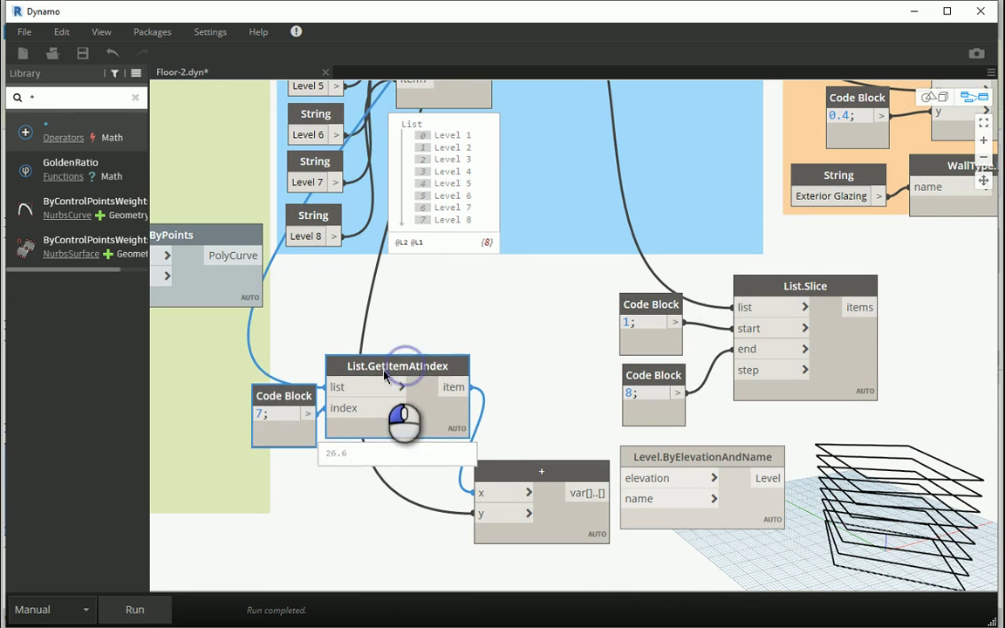
{"action": "left_click", "coordinate": [498, 365]}
{"action": "left_click", "coordinate": [152, 608]}
{"action": "mouse_move", "coordinate": [541, 506]}
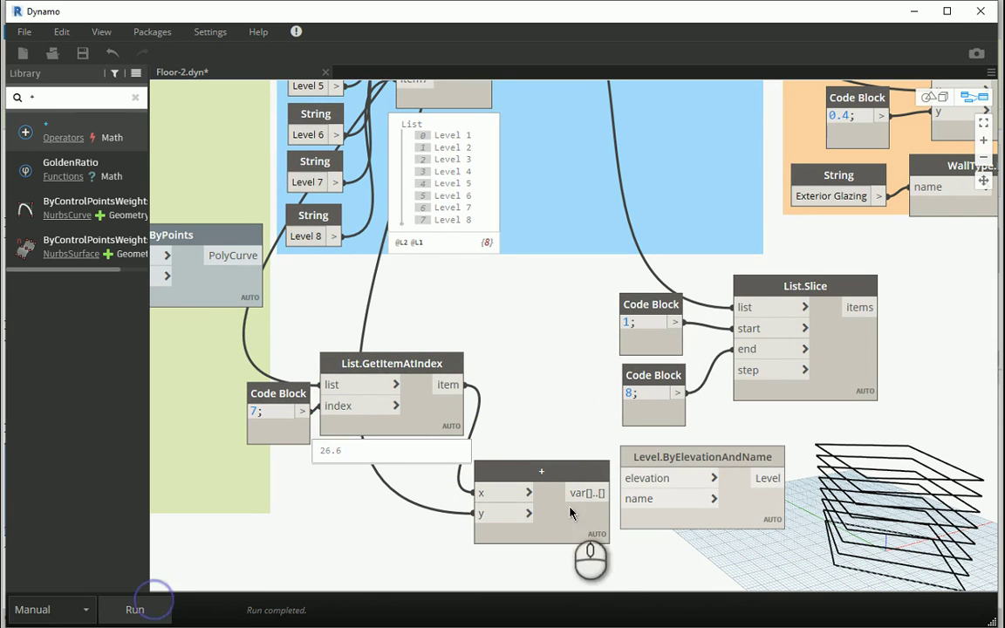
{"action": "left_click", "coordinate": [572, 520]}
Pan the graph to review the Levels and Create Floors groups.
{"action": "scroll", "coordinate": [588, 494], "scroll_direction": "down", "scroll_amount": 1}
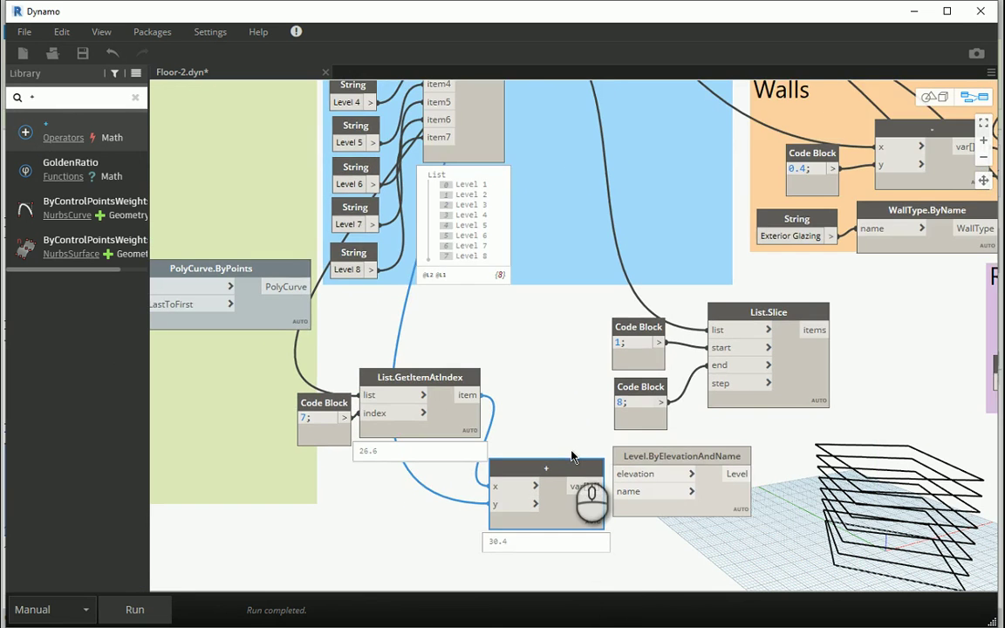
{"action": "scroll", "coordinate": [558, 393], "scroll_direction": "down", "scroll_amount": 2}
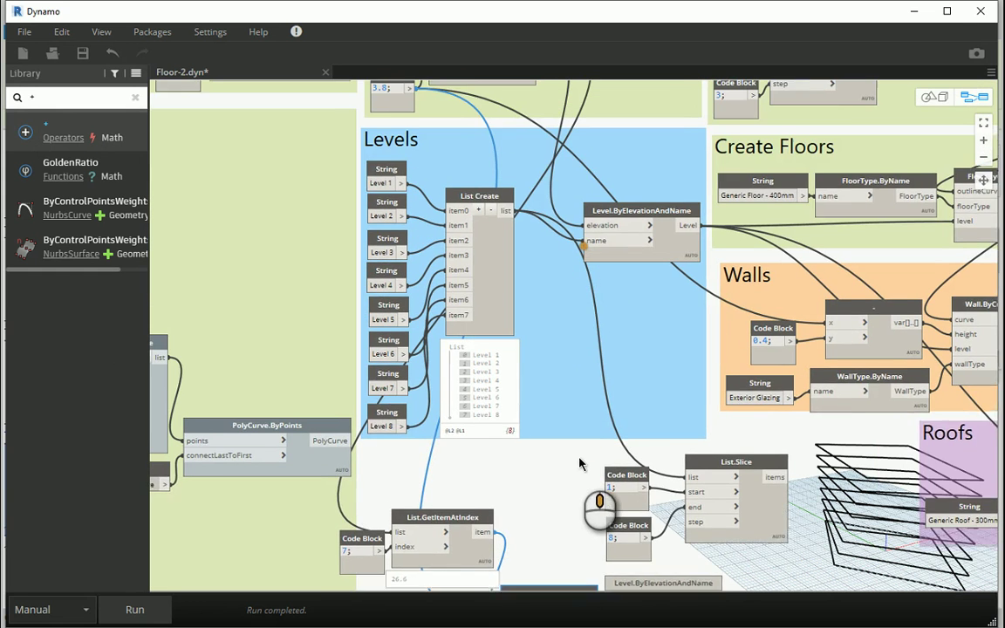
{"action": "middle_click_drag", "start_coordinate": [576, 299], "coordinate": [584, 482]}
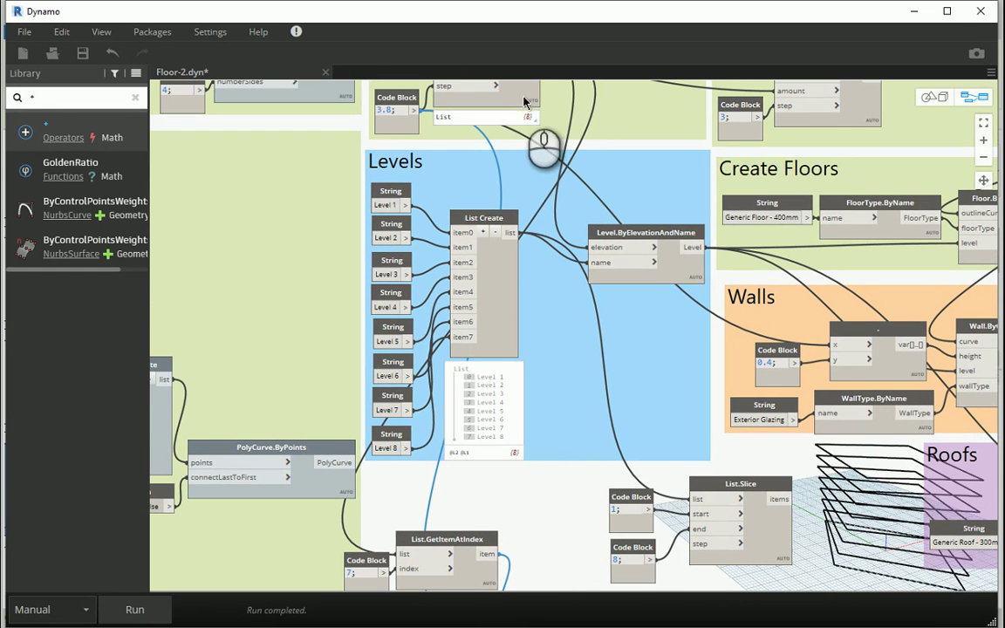
{"action": "scroll", "coordinate": [551, 329], "scroll_direction": "down", "scroll_amount": 3}
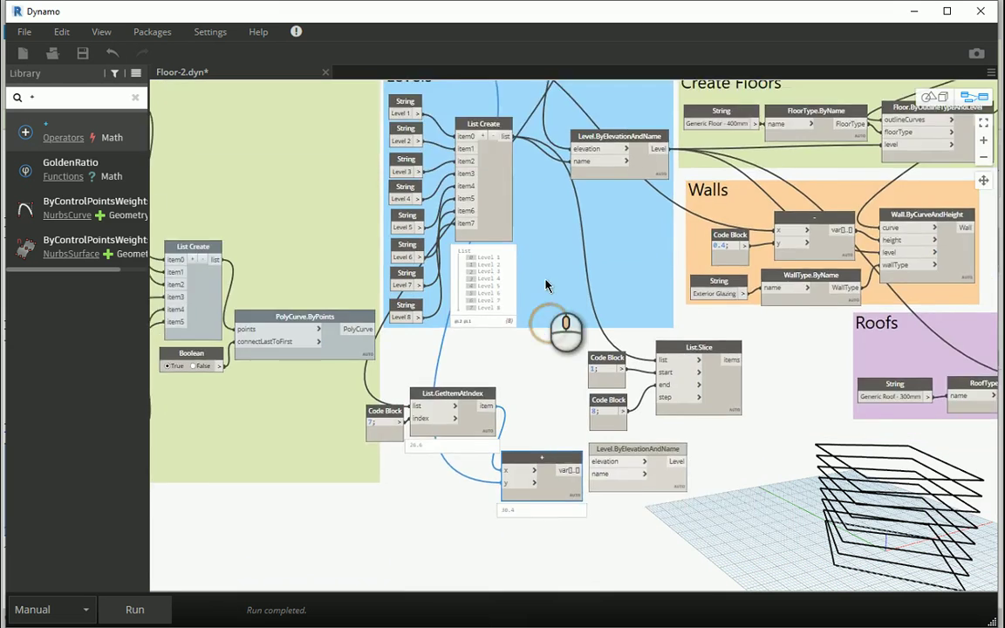
{"action": "scroll", "coordinate": [563, 498], "scroll_direction": "up", "scroll_amount": 5}
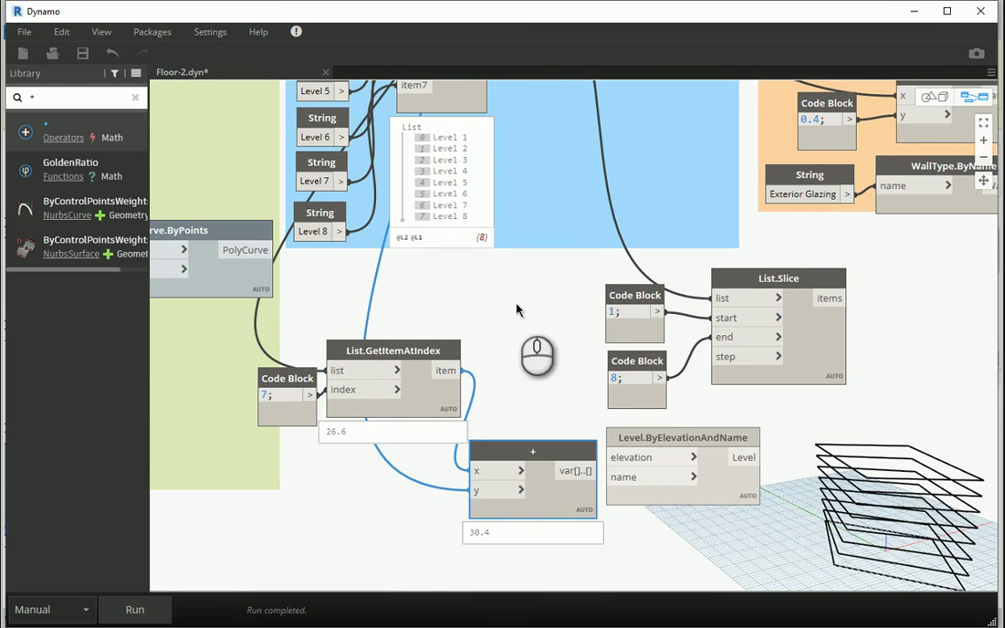
{"action": "scroll", "coordinate": [518, 310], "scroll_direction": "down", "scroll_amount": 1}
{"action": "scroll", "coordinate": [520, 310], "scroll_direction": "down", "scroll_amount": 1}
{"action": "scroll", "coordinate": [543, 420], "scroll_direction": "down", "scroll_amount": 1}
{"action": "middle_click_drag", "start_coordinate": [543, 420], "coordinate": [545, 433]}
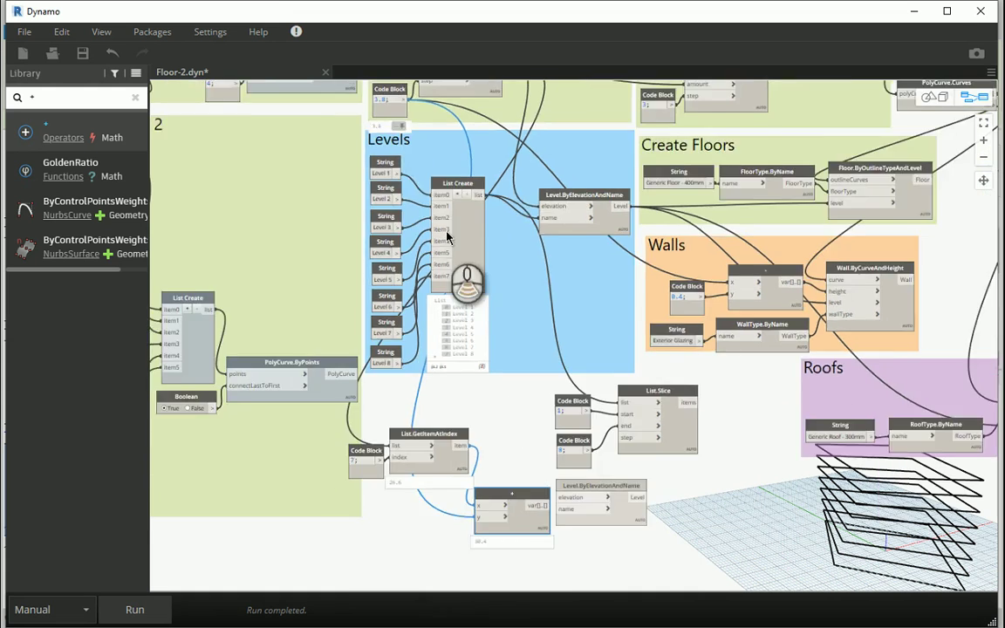
Connect the 30.4 sum to Level.ByElevationAndName's elevation and arrange the nodes.
{"action": "middle_click_drag", "start_coordinate": [384, 99], "coordinate": [473, 464]}
{"action": "scroll", "coordinate": [501, 538], "scroll_direction": "up", "scroll_amount": 2}
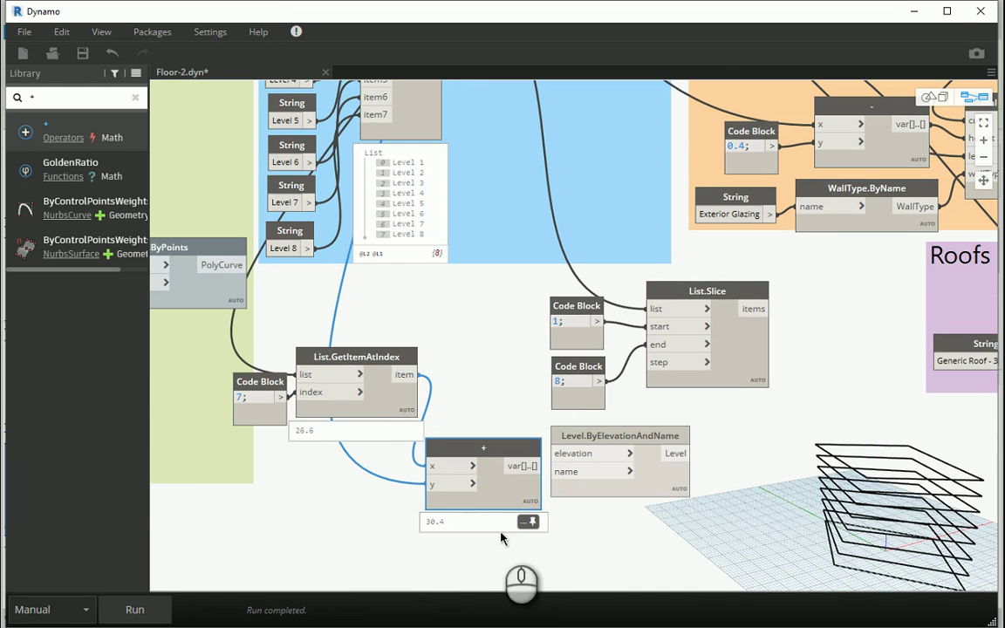
{"action": "left_click_drag", "start_coordinate": [349, 357], "coordinate": [348, 394]}
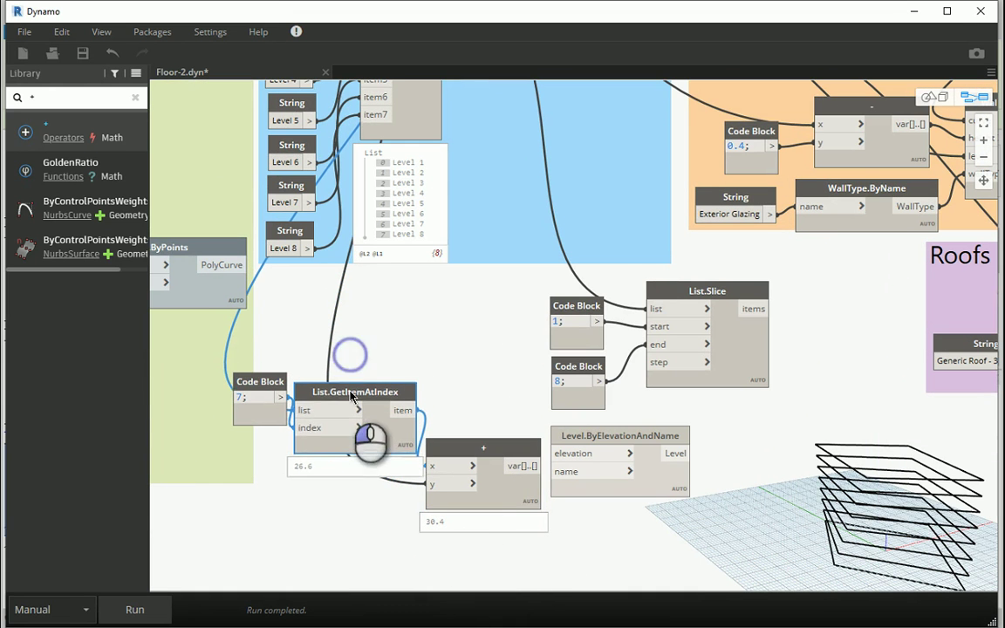
{"action": "left_click_drag", "start_coordinate": [629, 434], "coordinate": [674, 436]}
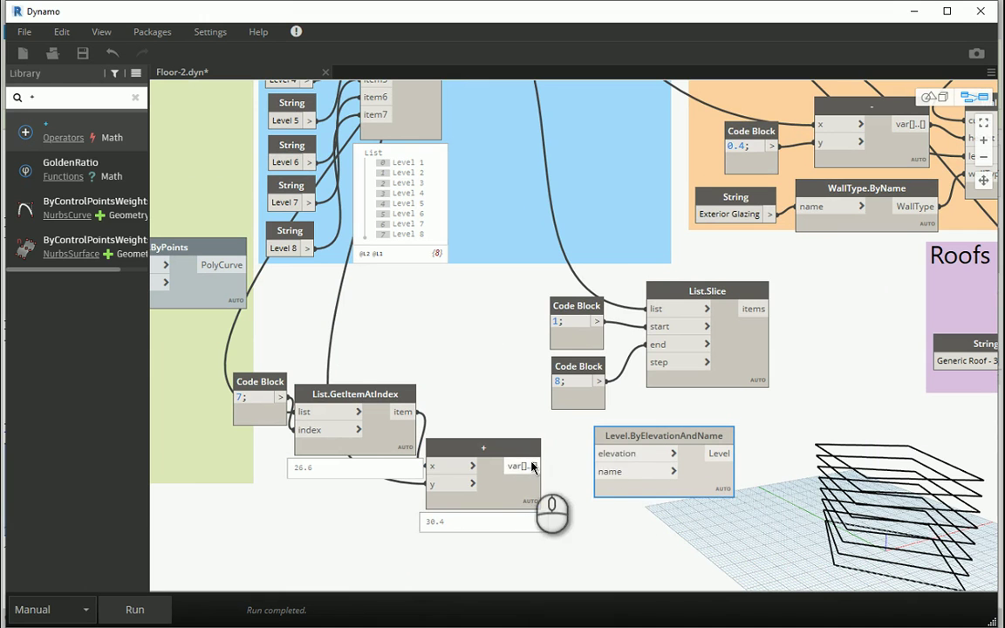
{"action": "left_click_drag", "start_coordinate": [534, 466], "coordinate": [600, 453]}
{"action": "left_click_drag", "start_coordinate": [507, 445], "coordinate": [524, 437]}
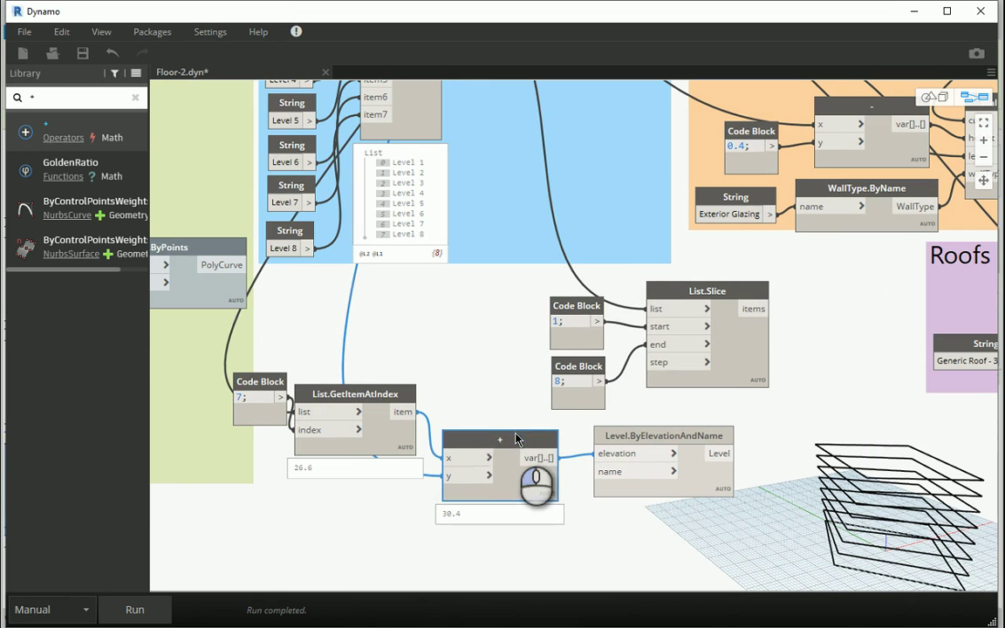
Duplicate the Level 8 string node and place the copy below the + node.
{"action": "left_click", "coordinate": [290, 231]}
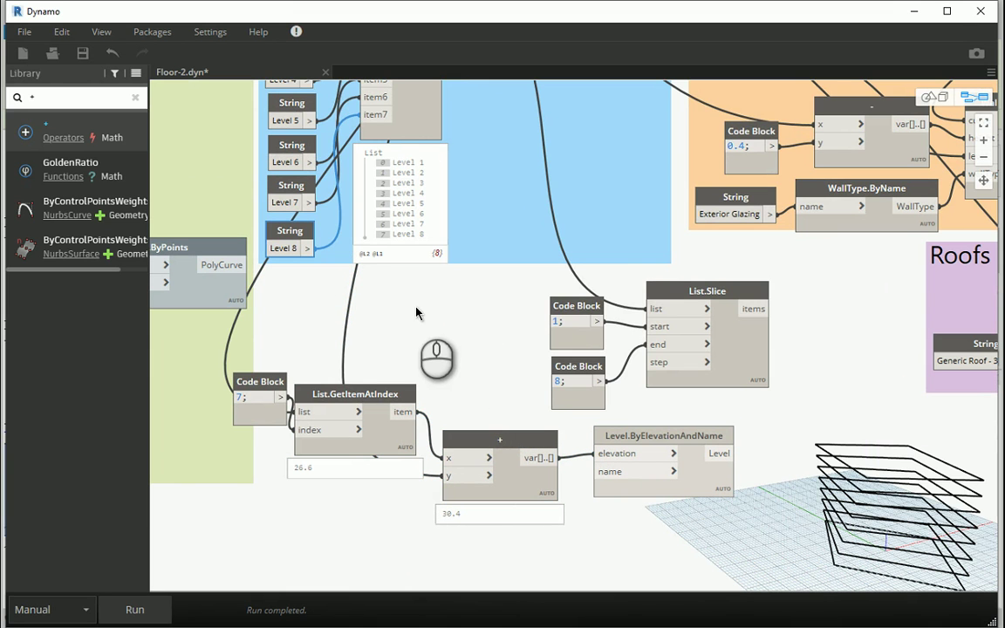
{"action": "key", "text": "ctrl+c"}
{"action": "key", "text": "ctrl+v"}
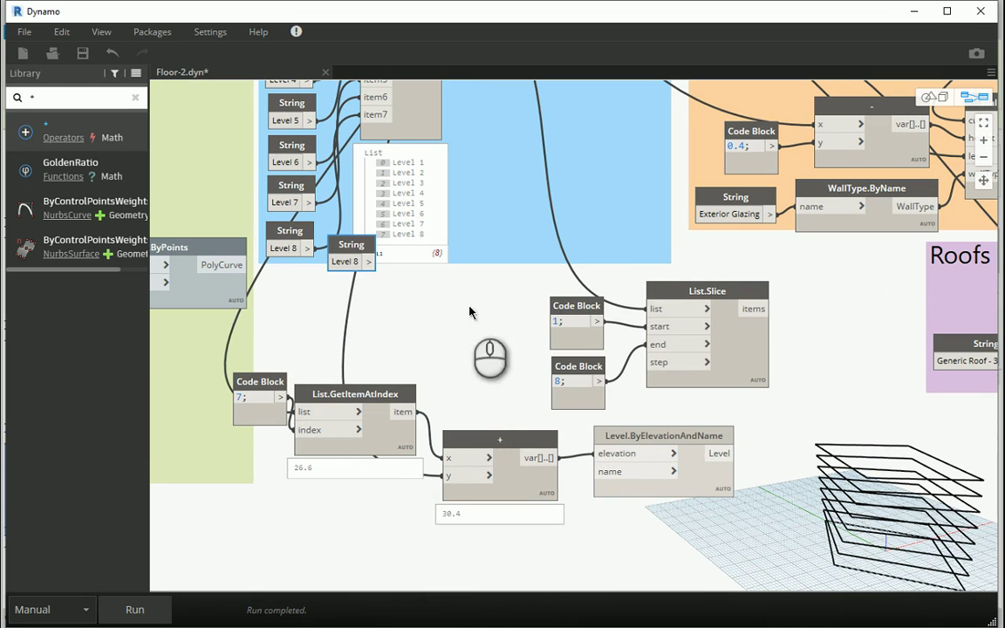
{"action": "left_click_drag", "start_coordinate": [349, 254], "coordinate": [412, 394]}
{"action": "left_click_drag", "start_coordinate": [430, 407], "coordinate": [446, 453]}
{"action": "mouse_move", "coordinate": [412, 390]}
{"action": "left_mouse_down"}
{"action": "mouse_move", "coordinate": [520, 541]}
{"action": "mouse_move", "coordinate": [534, 522]}
{"action": "left_mouse_up"}
Change the copy to 'Level 9' and wire it into the new level's name input.
{"action": "left_click", "coordinate": [489, 484]}
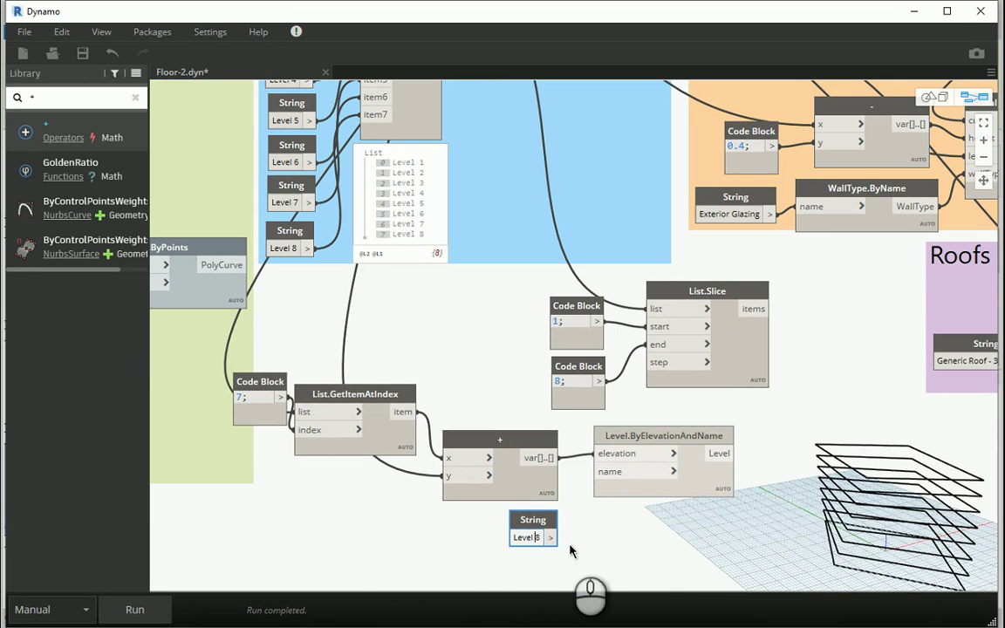
{"action": "type", "text": "9"}
{"action": "left_click", "coordinate": [601, 566]}
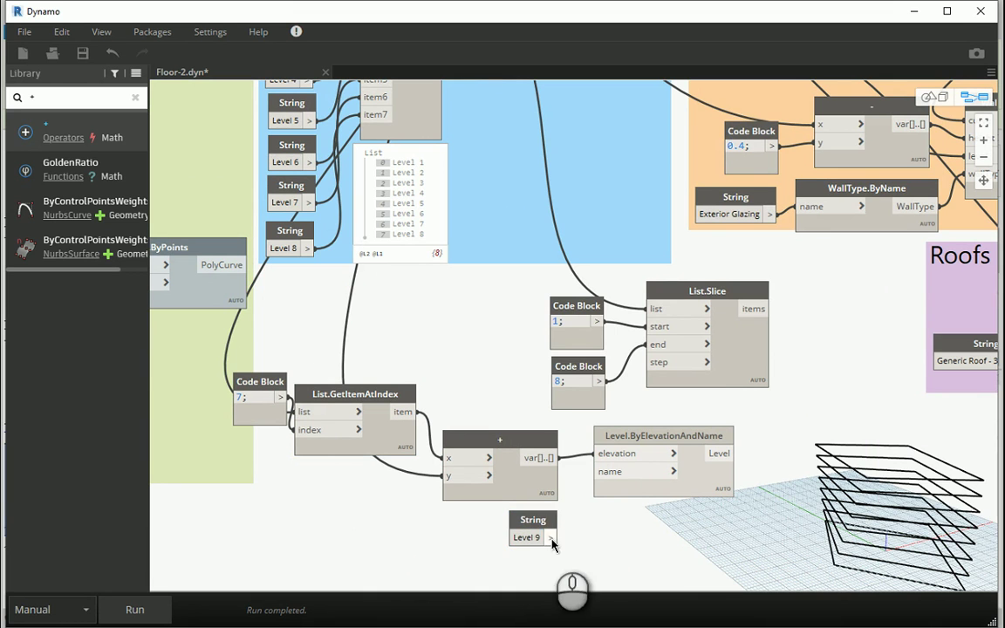
{"action": "left_click_drag", "start_coordinate": [552, 537], "coordinate": [598, 471]}
{"action": "left_click_drag", "start_coordinate": [639, 438], "coordinate": [619, 462]}
{"action": "left_click", "coordinate": [645, 545]}
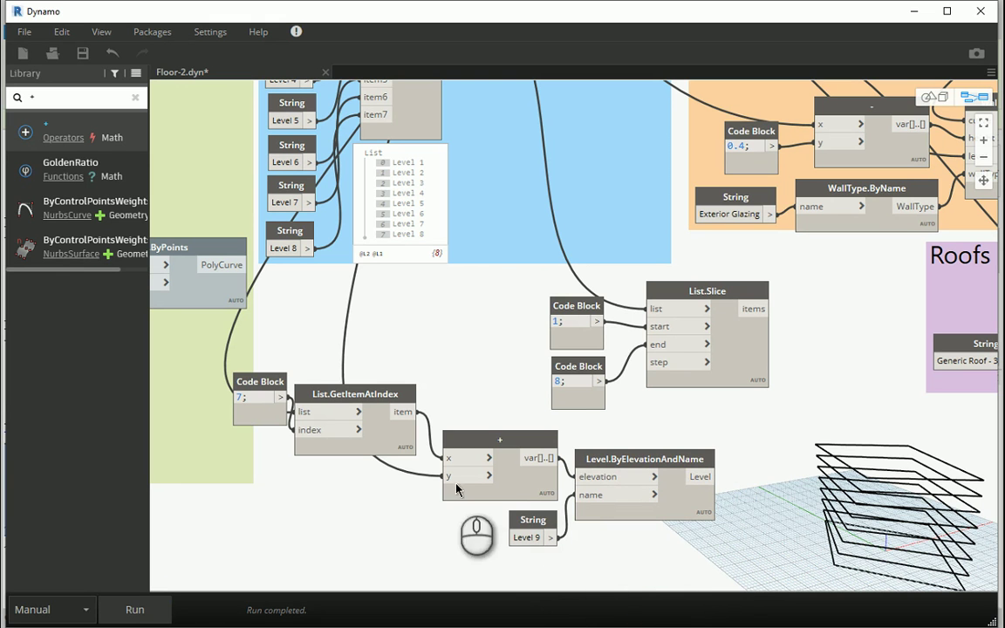
Arrange the new level's nodes, including List.GetItemAtIndex and the 7; code block, and select them.
{"action": "left_click_drag", "start_coordinate": [588, 538], "coordinate": [268, 406]}
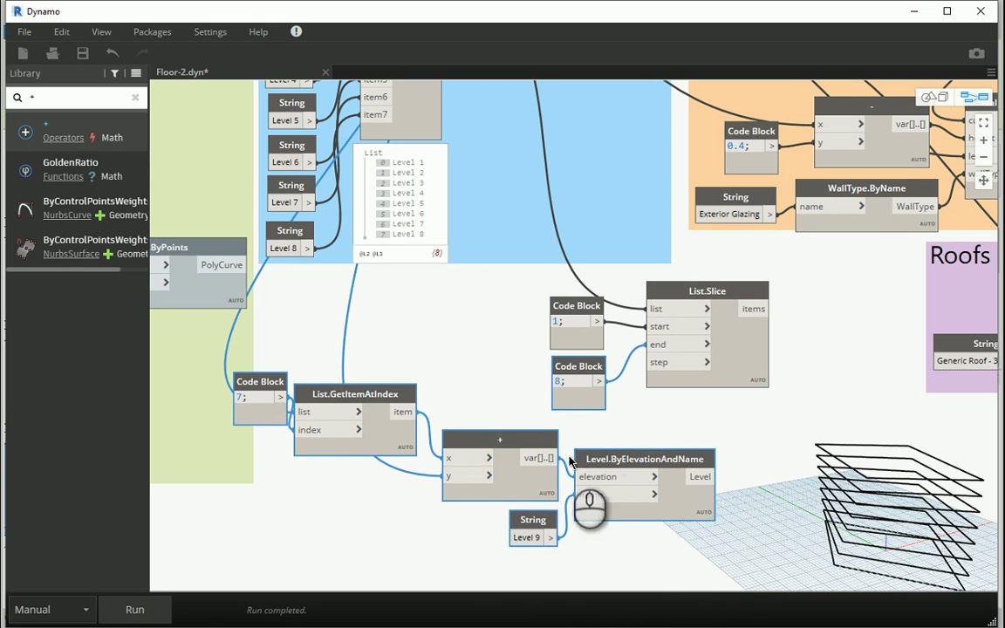
{"action": "left_click_drag", "start_coordinate": [608, 466], "coordinate": [623, 469]}
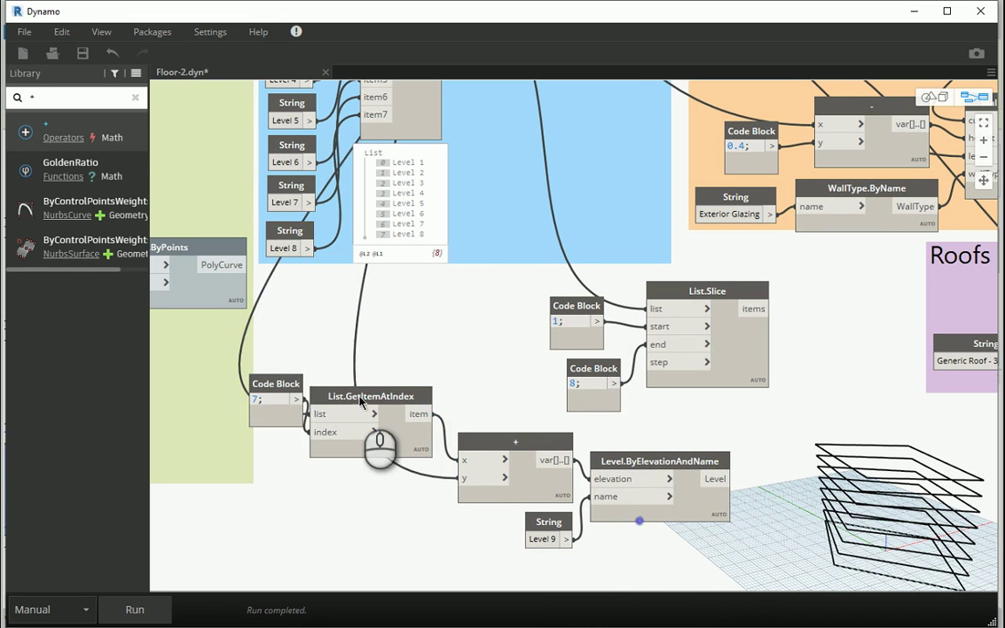
{"action": "left_click_drag", "start_coordinate": [326, 392], "coordinate": [347, 428]}
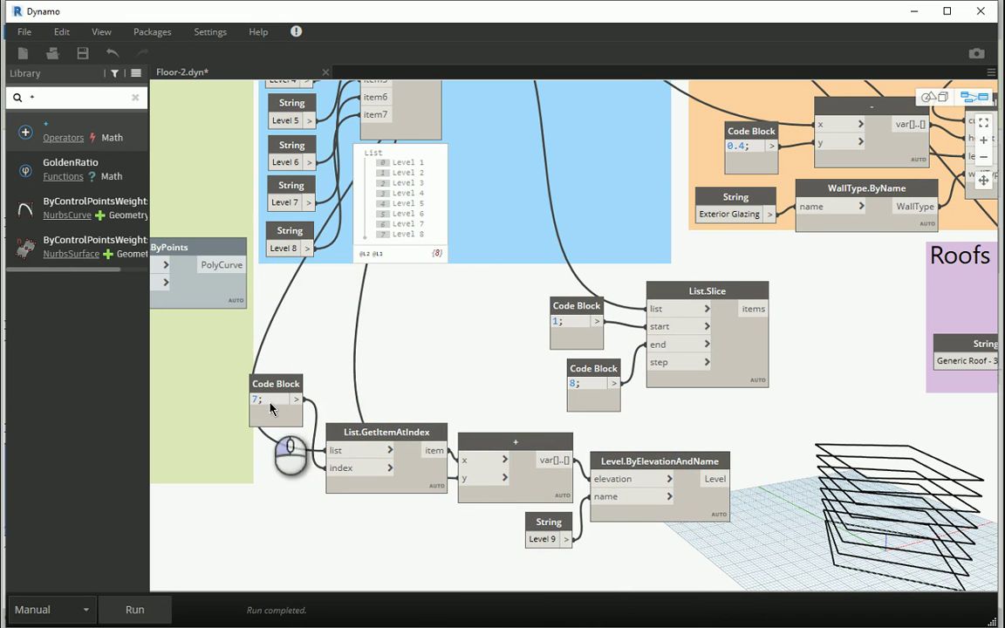
{"action": "mouse_move", "coordinate": [277, 384]}
{"action": "left_mouse_down"}
{"action": "mouse_move", "coordinate": [301, 515]}
{"action": "mouse_move", "coordinate": [294, 472]}
{"action": "left_mouse_up"}
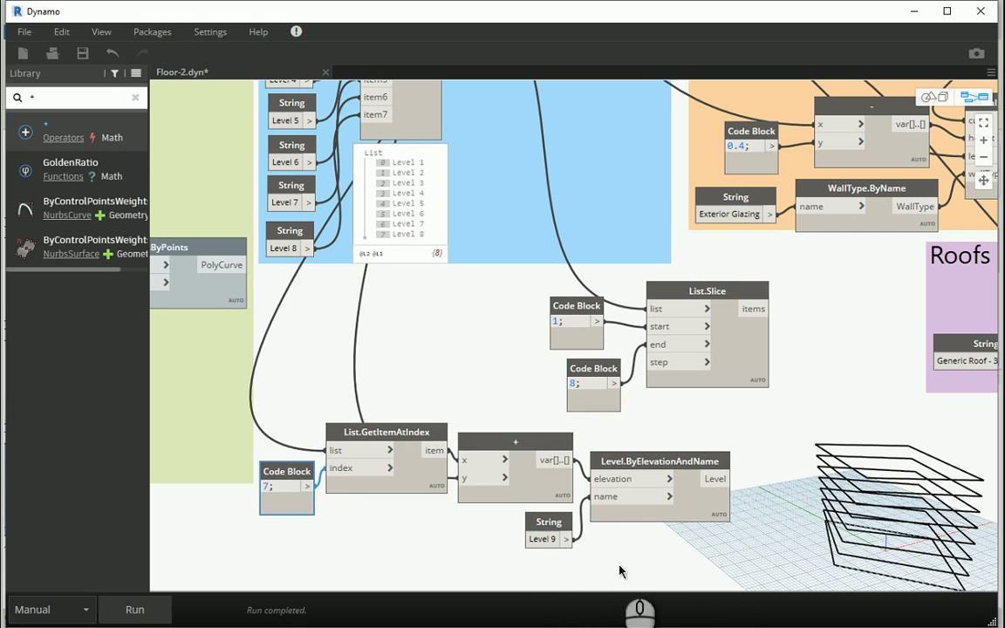
{"action": "mouse_move", "coordinate": [620, 572]}
{"action": "left_mouse_down"}
{"action": "mouse_move", "coordinate": [415, 433]}
{"action": "mouse_move", "coordinate": [339, 436]}
{"action": "left_mouse_up"}
Group the selected nodes under the title 'Level 9' and colour the group blue.
{"action": "right_click", "coordinate": [374, 427]}
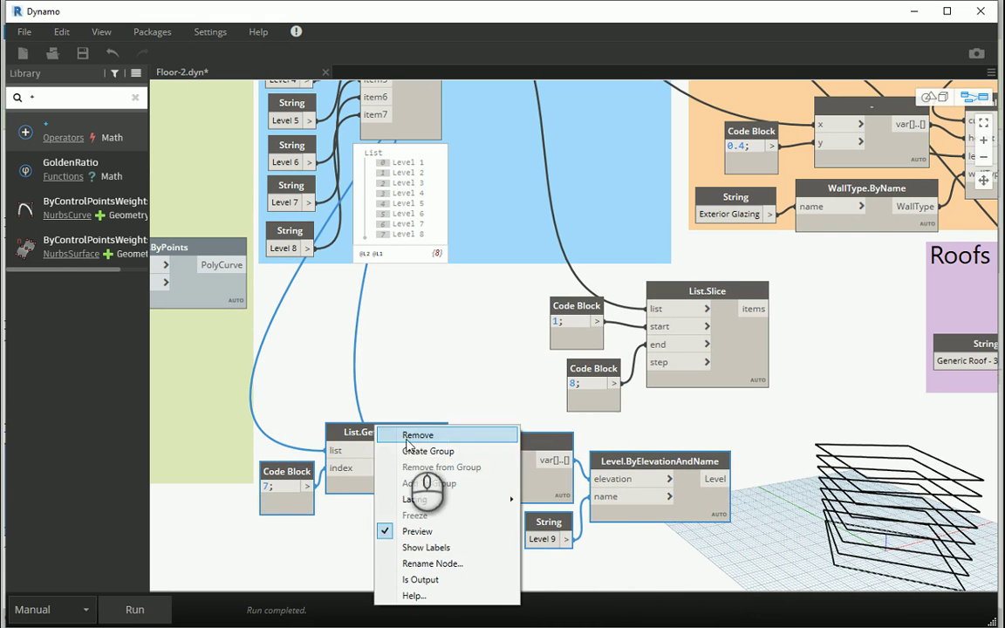
{"action": "left_click", "coordinate": [412, 451]}
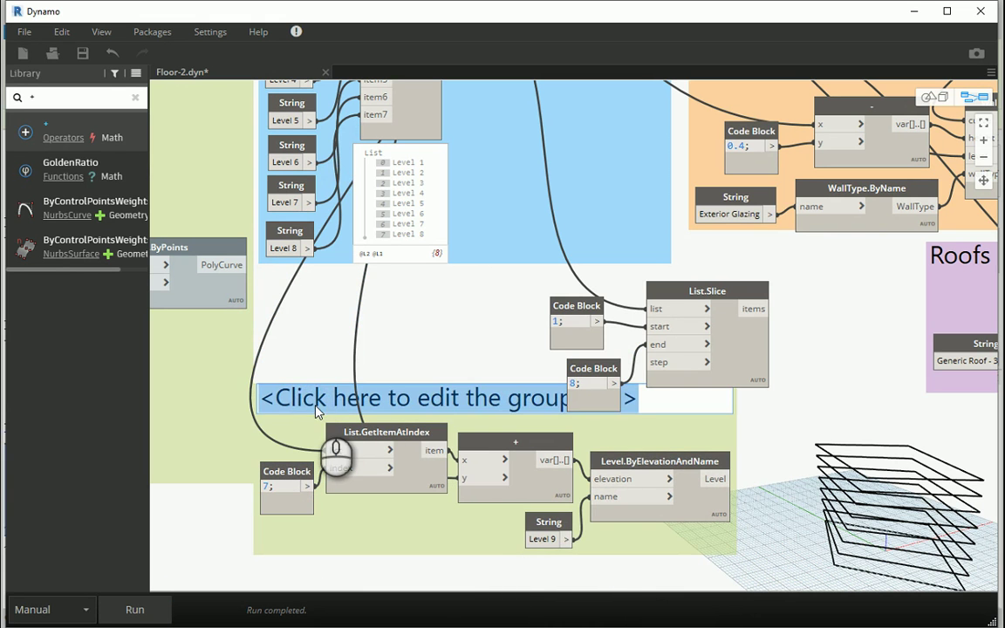
{"action": "type", "text": "Level 9"}
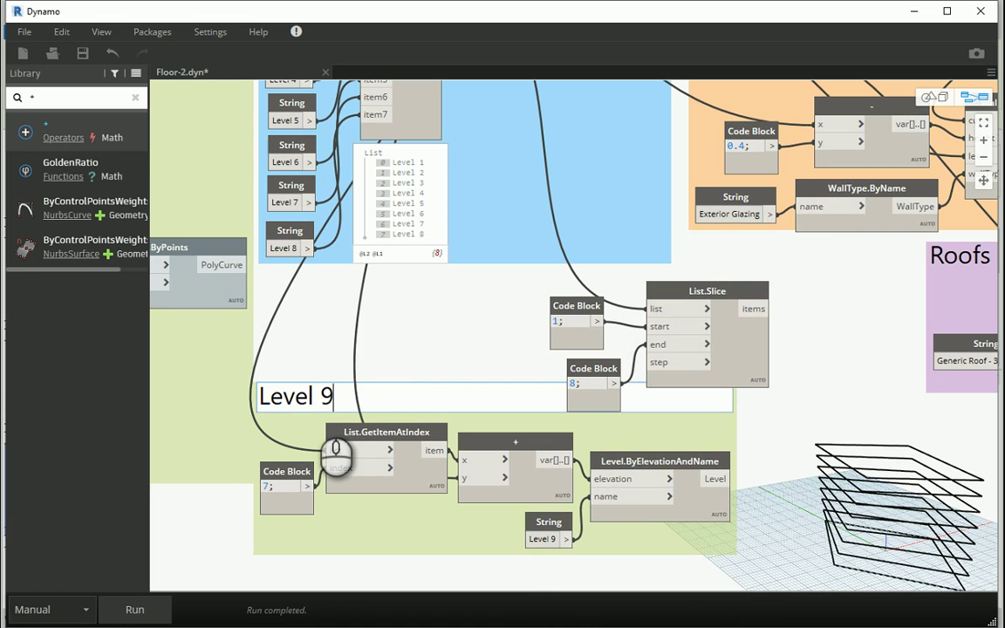
{"action": "left_click", "coordinate": [416, 337]}
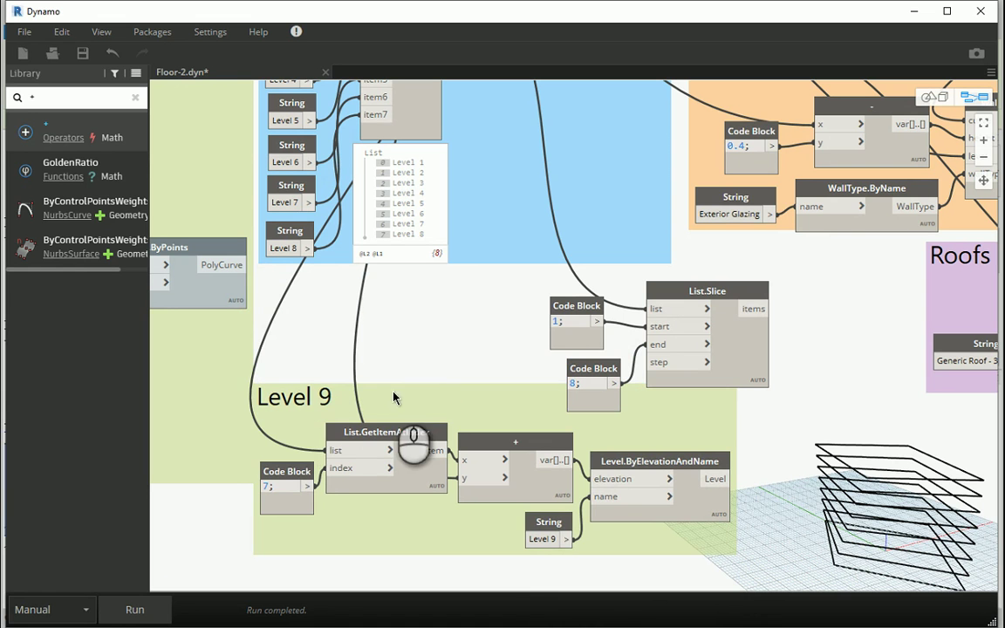
{"action": "right_click", "coordinate": [394, 398]}
{"action": "left_click", "coordinate": [460, 370]}
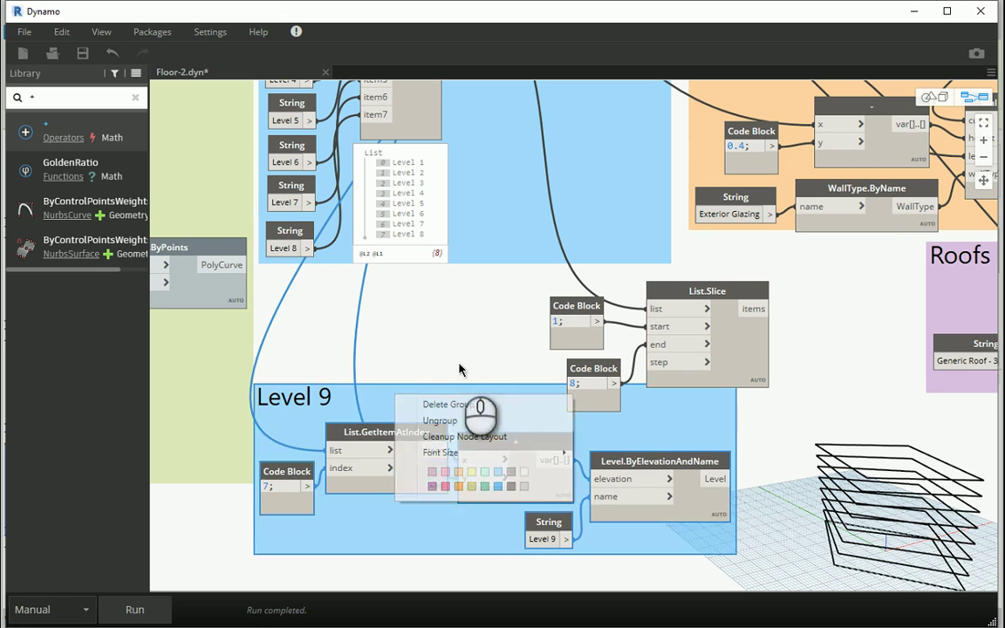
{"action": "left_click_drag", "start_coordinate": [460, 370], "coordinate": [460, 390]}
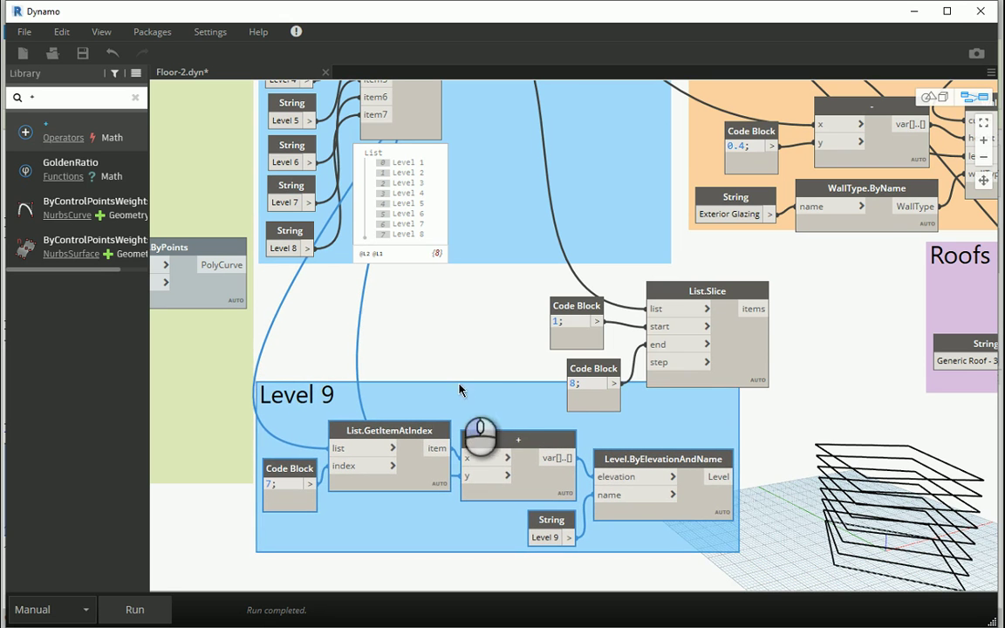
{"action": "left_click_drag", "start_coordinate": [690, 292], "coordinate": [702, 281]}
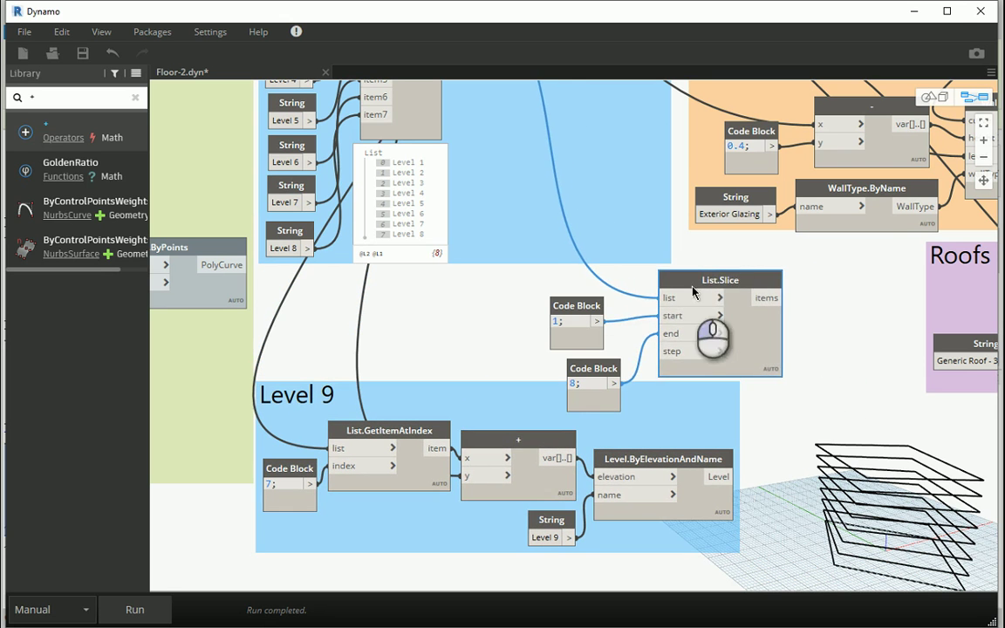
Align the 1; and 8; code blocks and review List.Slice's result list.
{"action": "left_click", "coordinate": [583, 306]}
{"action": "left_click_drag", "start_coordinate": [584, 306], "coordinate": [584, 302]}
{"action": "left_click_drag", "start_coordinate": [580, 371], "coordinate": [566, 357]}
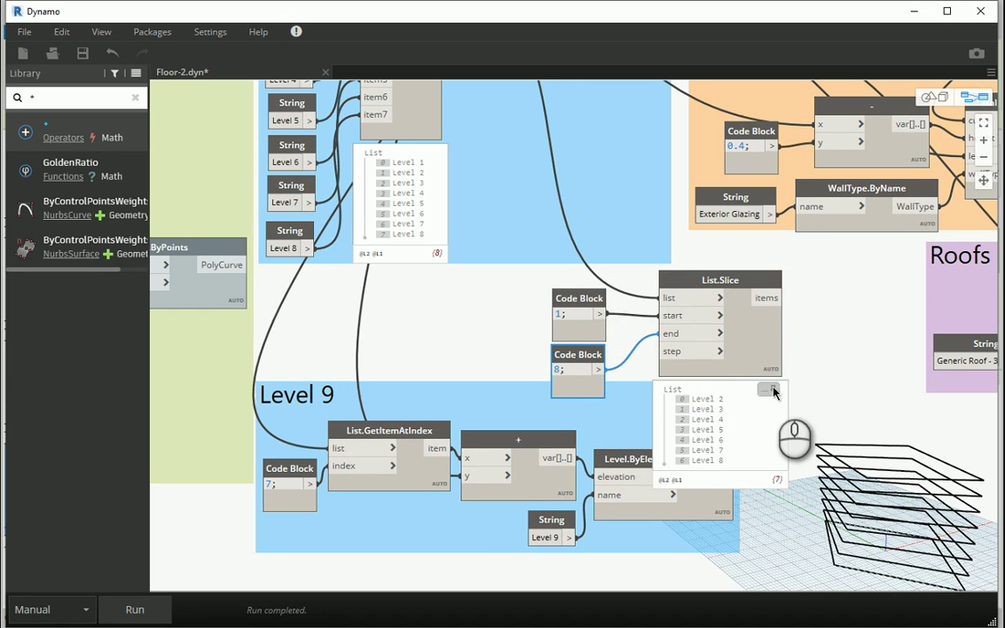
{"action": "left_click", "coordinate": [772, 390]}
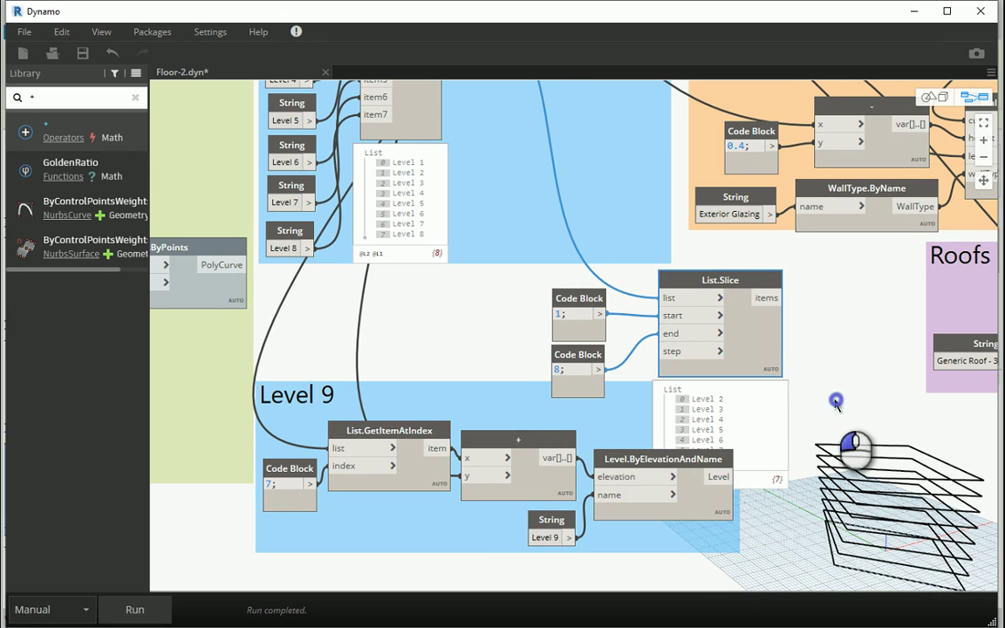
{"action": "left_click", "coordinate": [772, 390]}
{"action": "middle_click_drag", "start_coordinate": [804, 415], "coordinate": [771, 406]}
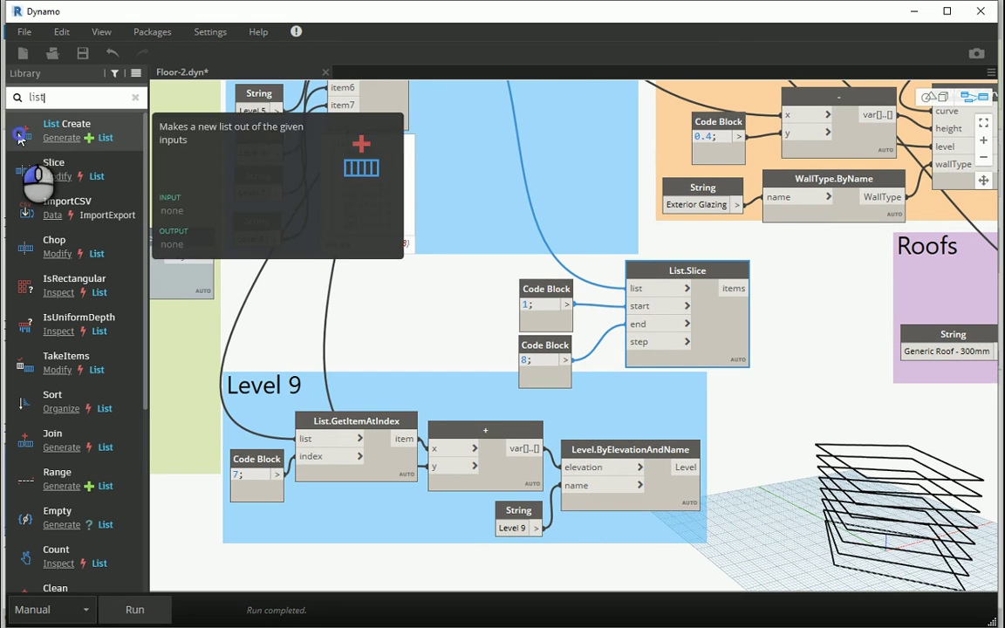
Add a List Create node and position it next to List.Slice.
{"action": "left_click", "coordinate": [66, 124]}
{"action": "left_click_drag", "start_coordinate": [611, 321], "coordinate": [849, 306]}
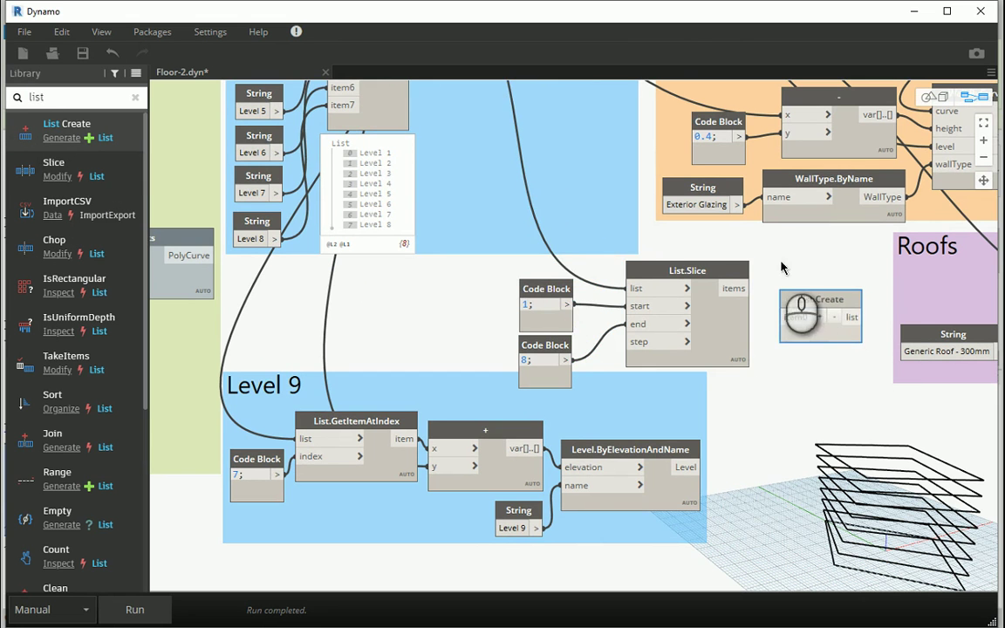
{"action": "mouse_move", "coordinate": [791, 261]}
{"action": "left_mouse_down"}
{"action": "mouse_move", "coordinate": [660, 304]}
{"action": "mouse_move", "coordinate": [769, 263]}
{"action": "left_mouse_up"}
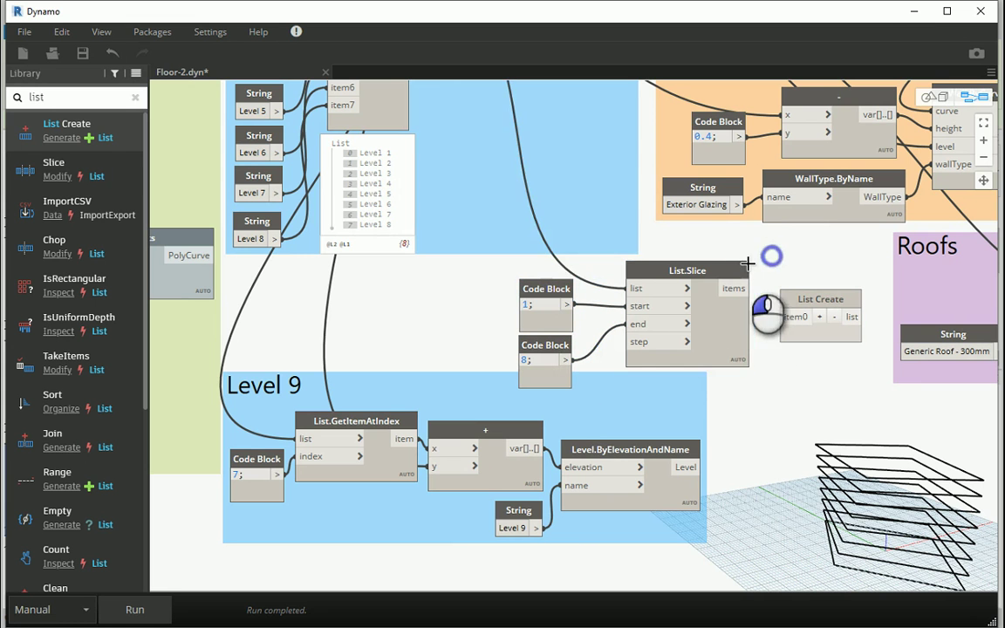
{"action": "left_click_drag", "start_coordinate": [700, 274], "coordinate": [578, 271]}
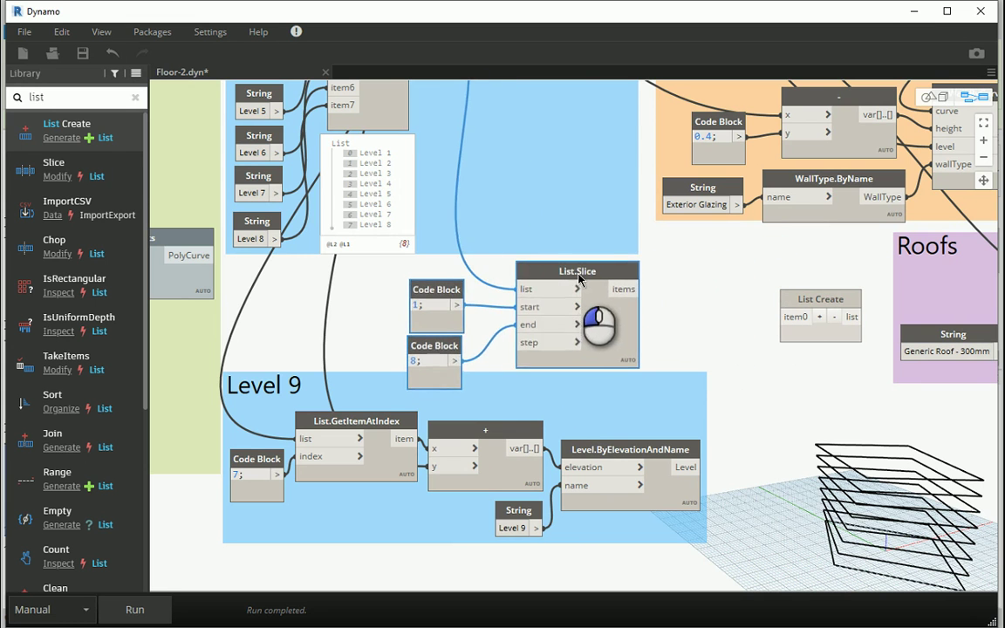
{"action": "left_click_drag", "start_coordinate": [410, 306], "coordinate": [414, 291]}
{"action": "left_click_drag", "start_coordinate": [820, 305], "coordinate": [730, 285]}
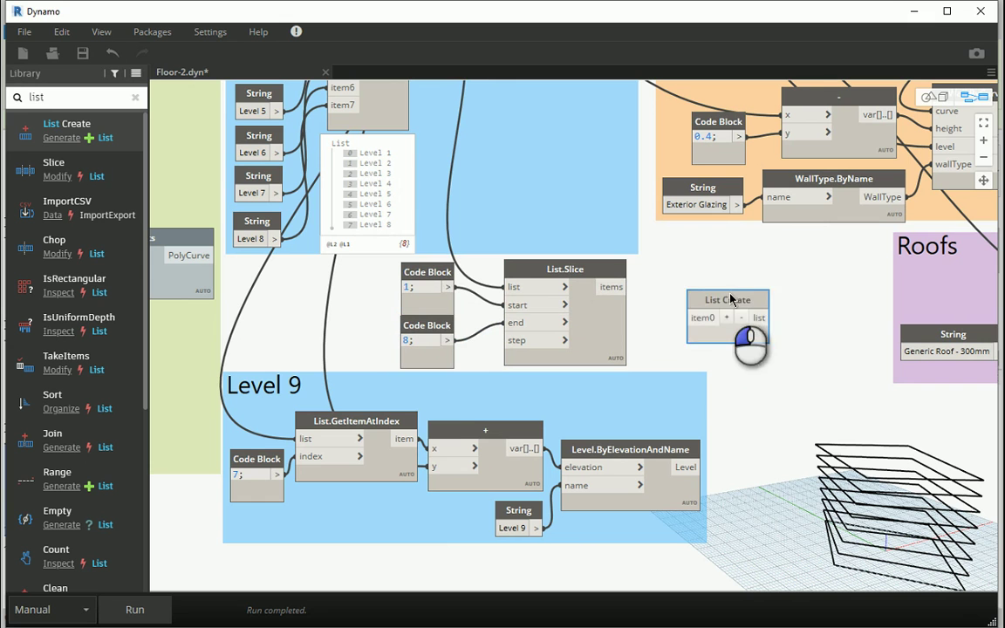
Wire the sliced levels into item0 and the Level 9 level into a new item1.
{"action": "left_click_drag", "start_coordinate": [625, 287], "coordinate": [695, 296]}
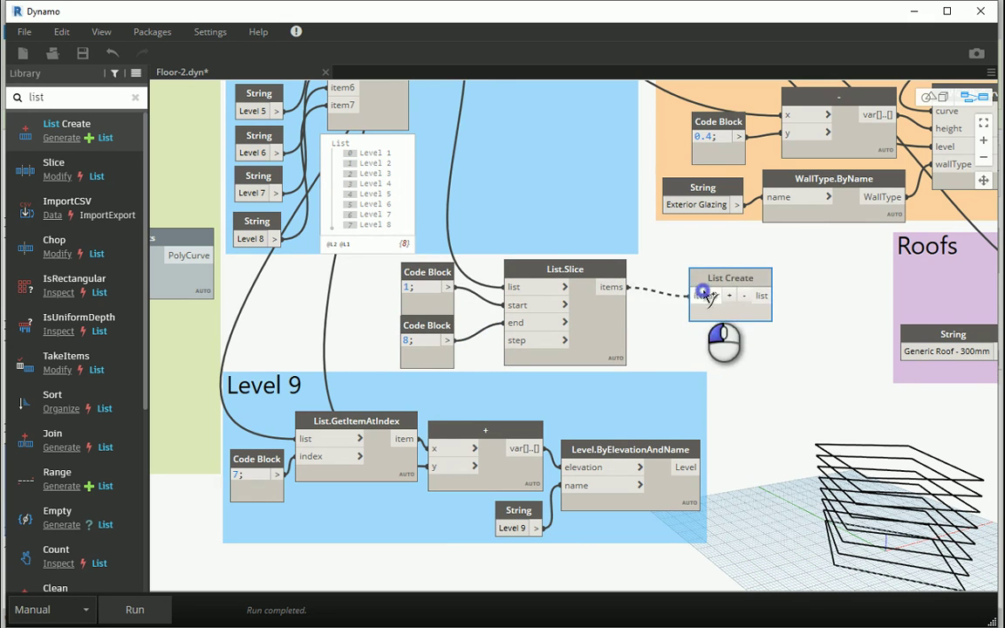
{"action": "left_click", "coordinate": [729, 297]}
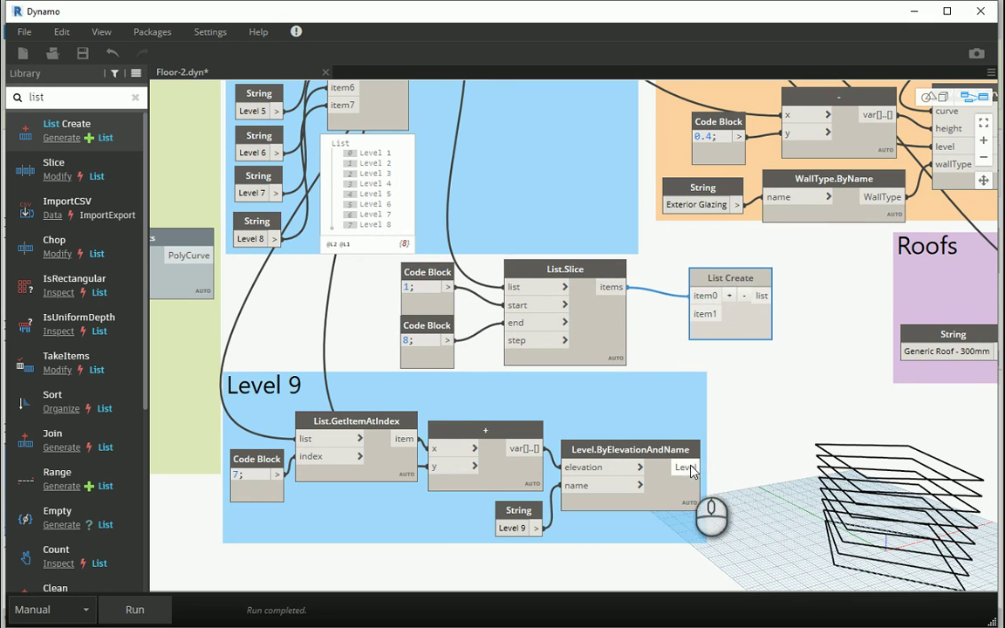
{"action": "left_click_drag", "start_coordinate": [695, 467], "coordinate": [696, 314]}
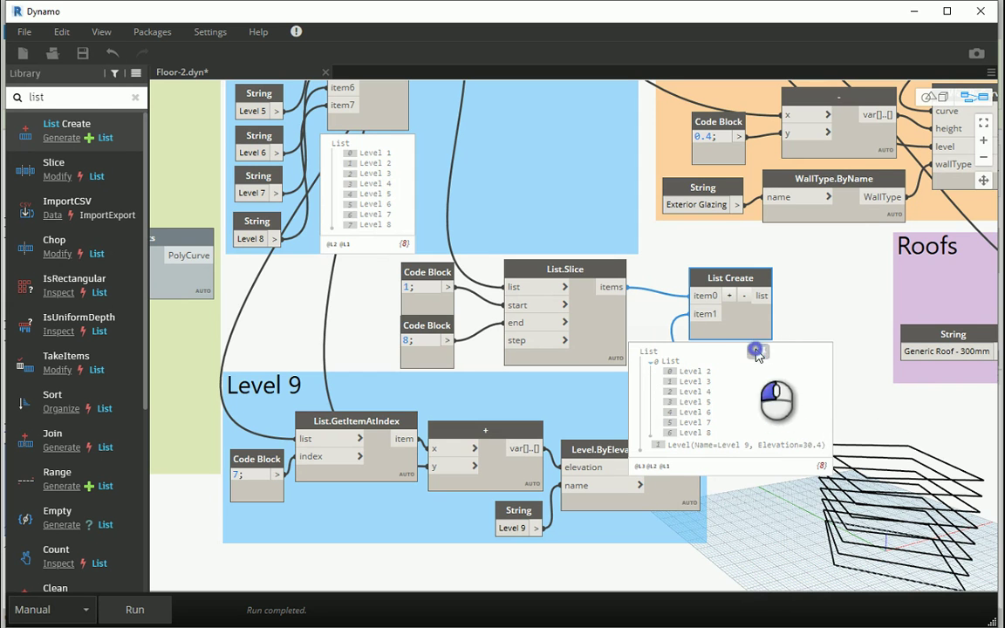
{"action": "left_click", "coordinate": [757, 351]}
{"action": "left_click", "coordinate": [86, 96]}
{"action": "type", "text": "flatten"}
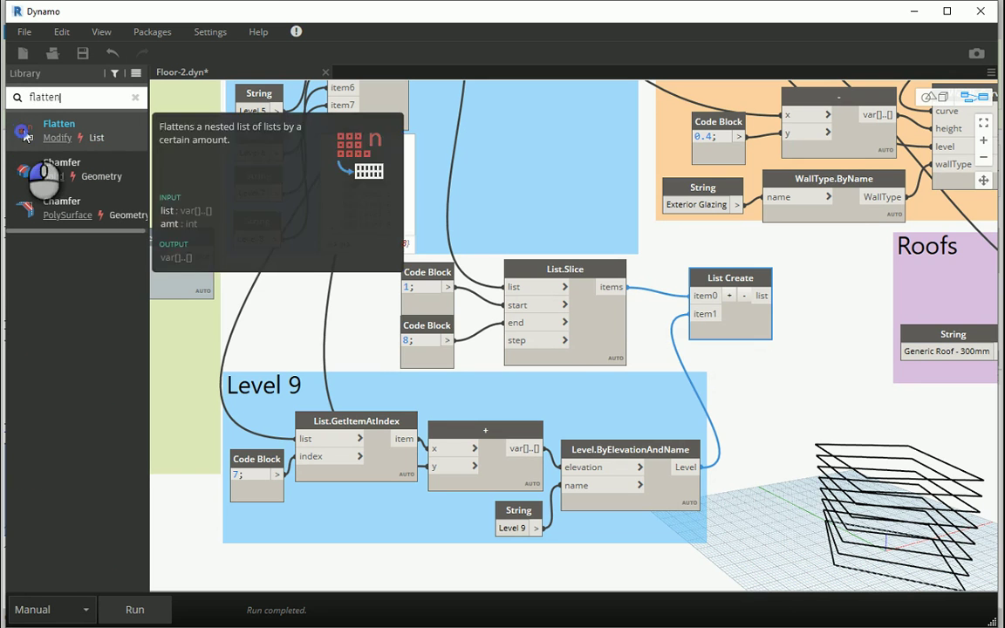
Add a List.Flatten node beside List Create and feed it the combined list.
{"action": "left_click", "coordinate": [59, 129]}
{"action": "left_click_drag", "start_coordinate": [639, 340], "coordinate": [835, 311]}
{"action": "middle_click_drag", "start_coordinate": [819, 309], "coordinate": [633, 343]}
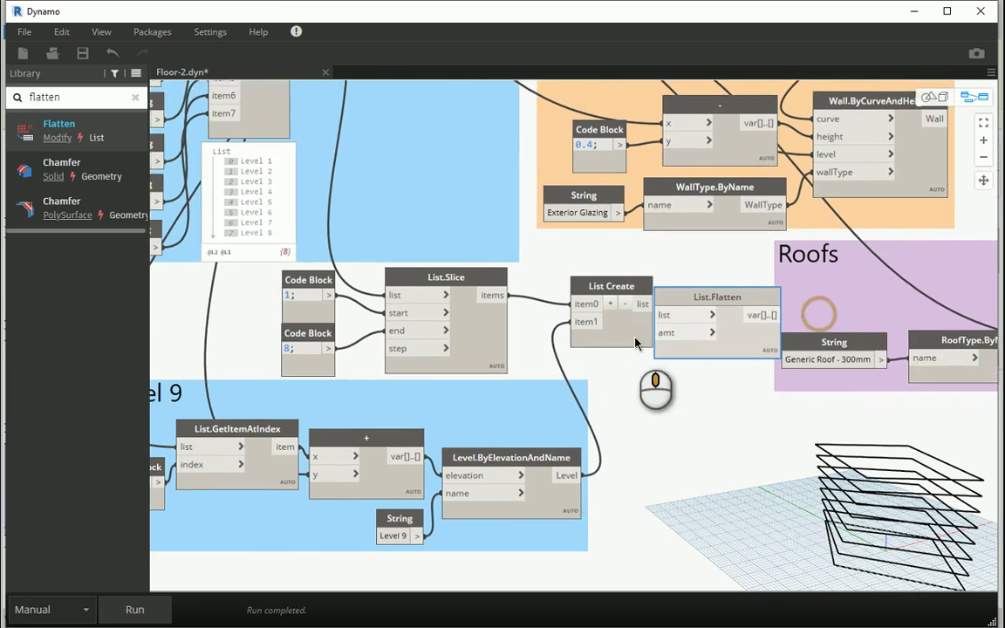
{"action": "scroll", "coordinate": [761, 323], "scroll_direction": "up", "scroll_amount": 2}
{"action": "mouse_move", "coordinate": [637, 308]}
{"action": "left_mouse_down"}
{"action": "mouse_move", "coordinate": [668, 291]}
{"action": "mouse_move", "coordinate": [647, 292]}
{"action": "left_mouse_up"}
{"action": "left_click", "coordinate": [549, 315]}
{"action": "left_click", "coordinate": [602, 311]}
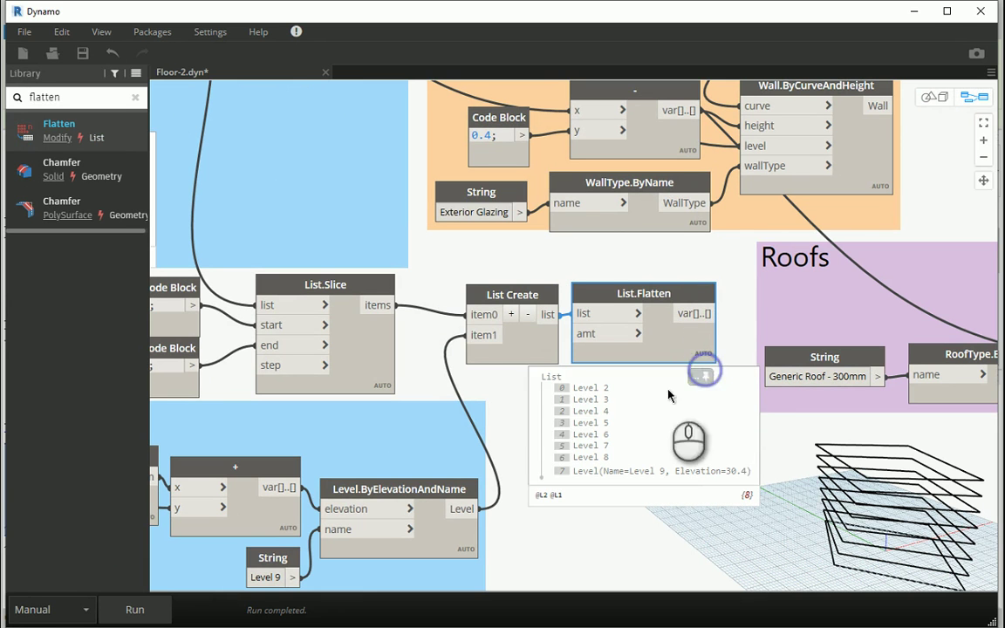
{"action": "mouse_move", "coordinate": [718, 322]}
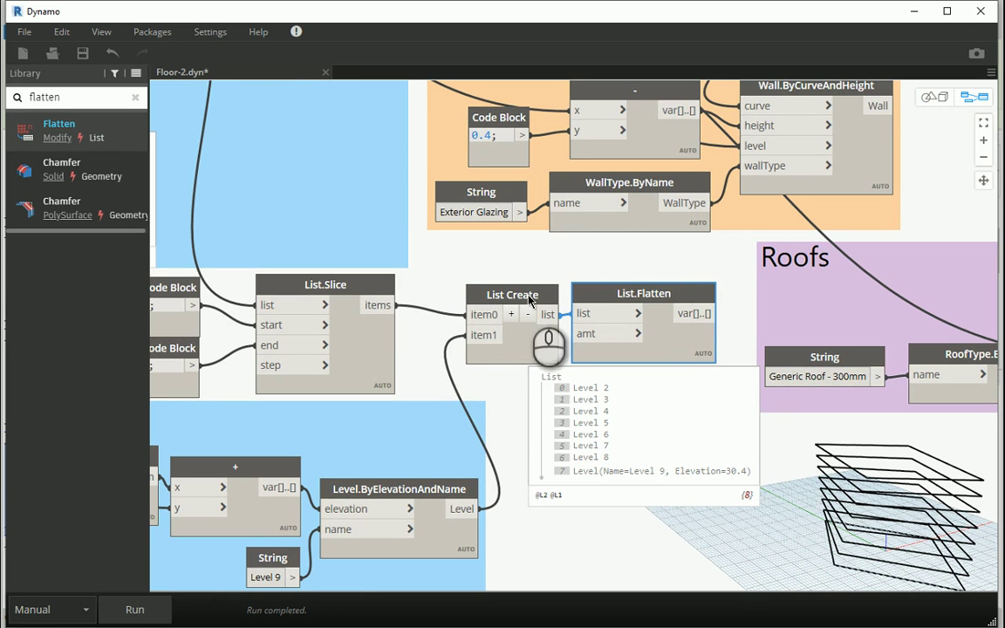
Line up List Create and List.Flatten side by side.
{"action": "left_click_drag", "start_coordinate": [543, 337], "coordinate": [489, 337]}
{"action": "mouse_move", "coordinate": [663, 428]}
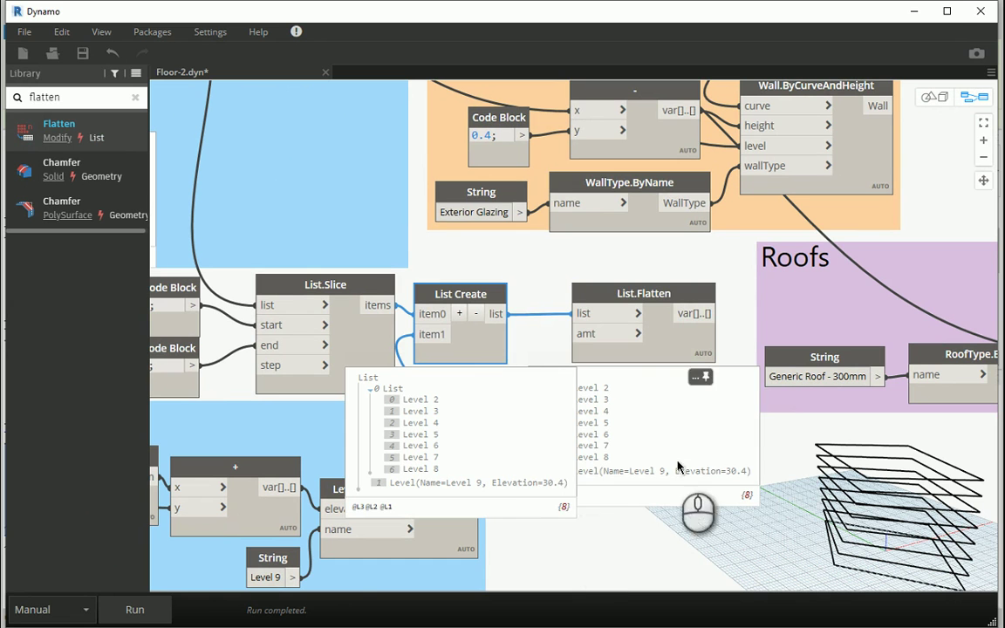
{"action": "left_click_drag", "start_coordinate": [659, 294], "coordinate": [696, 297]}
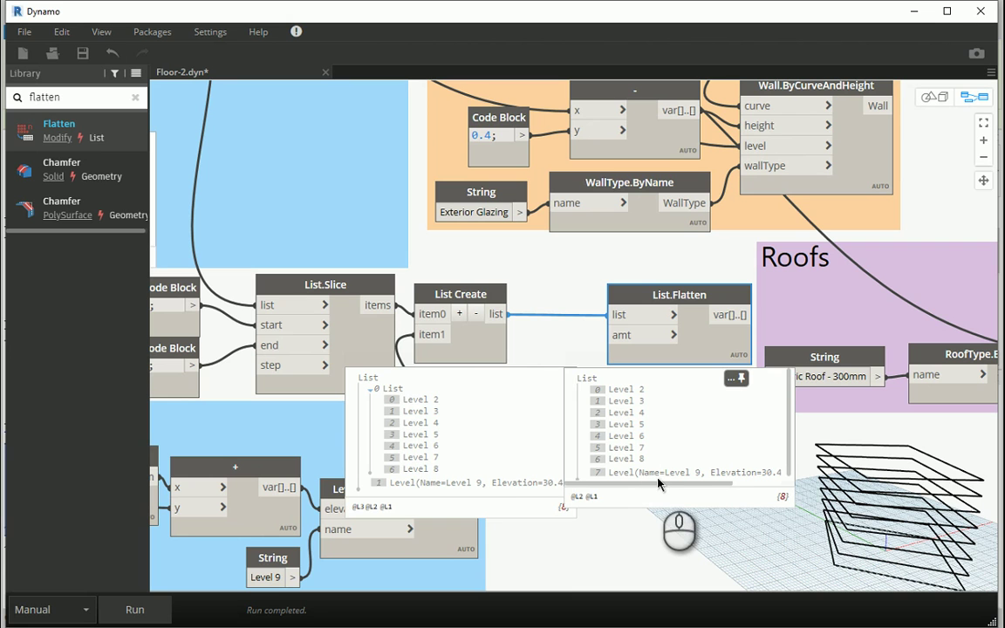
{"action": "left_click", "coordinate": [738, 378]}
{"action": "left_click_drag", "start_coordinate": [480, 294], "coordinate": [529, 294]}
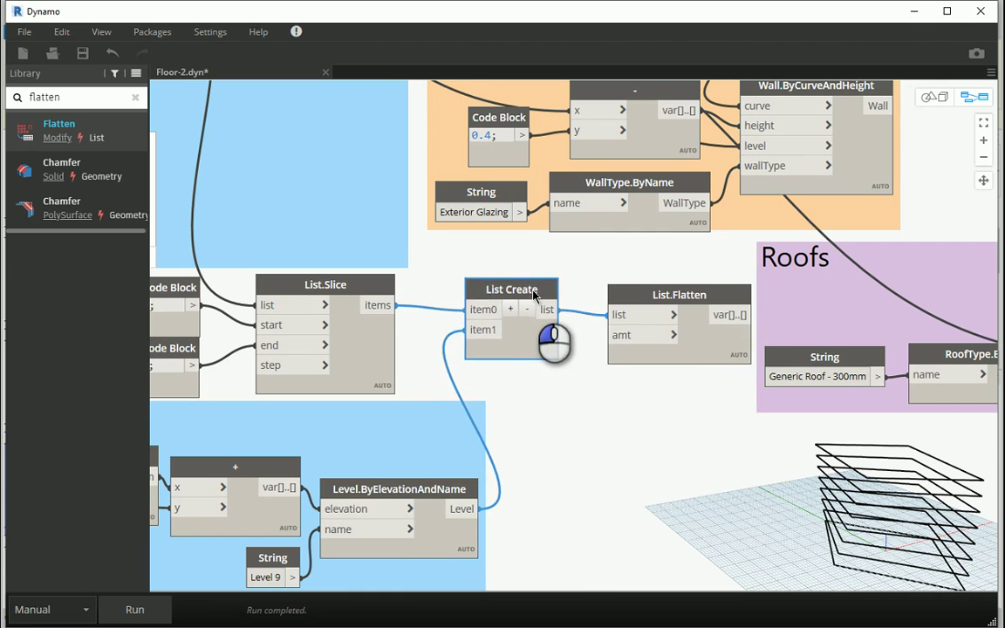
Tuck List.Flatten beside the list and locate the roof node's level input.
{"action": "left_click_drag", "start_coordinate": [650, 288], "coordinate": [620, 291]}
{"action": "scroll", "coordinate": [594, 305], "scroll_direction": "down", "scroll_amount": 3}
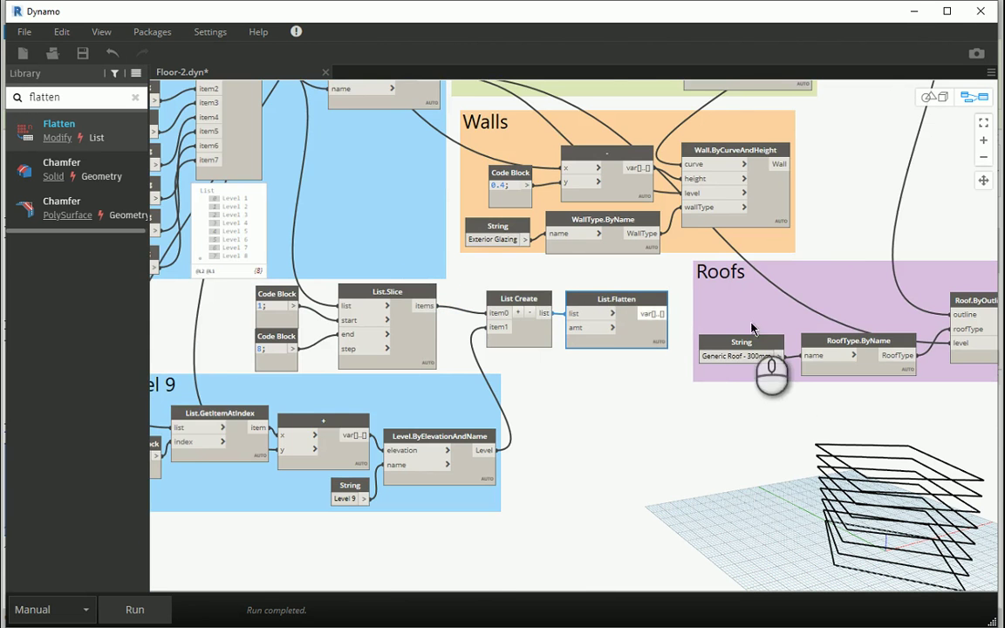
{"action": "scroll", "coordinate": [689, 375], "scroll_direction": "down", "scroll_amount": 2}
{"action": "left_click", "coordinate": [659, 431]}
{"action": "scroll", "coordinate": [943, 380], "scroll_direction": "up", "scroll_amount": 3}
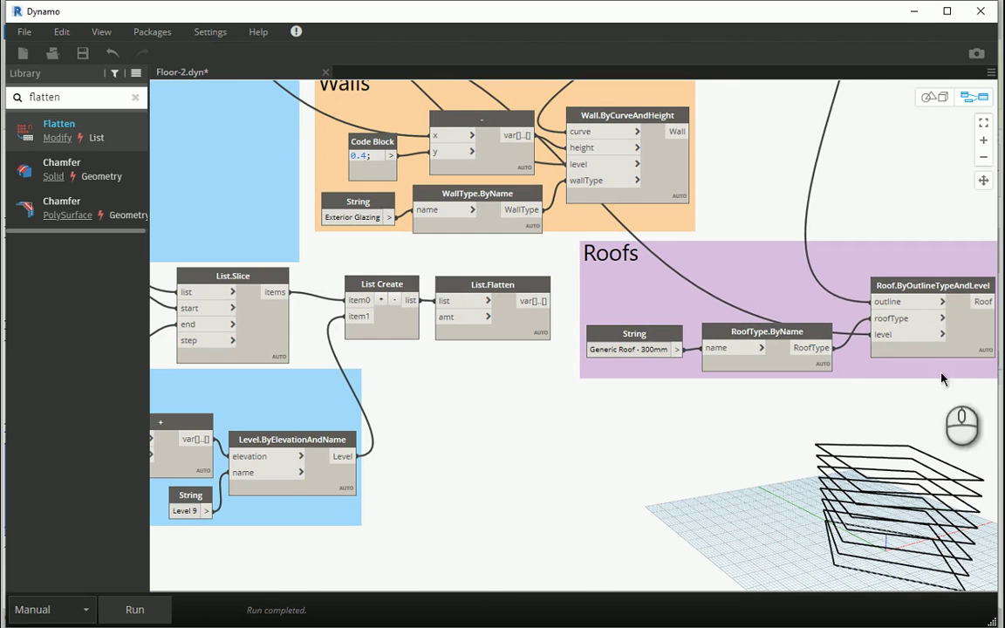
{"action": "left_click", "coordinate": [899, 290]}
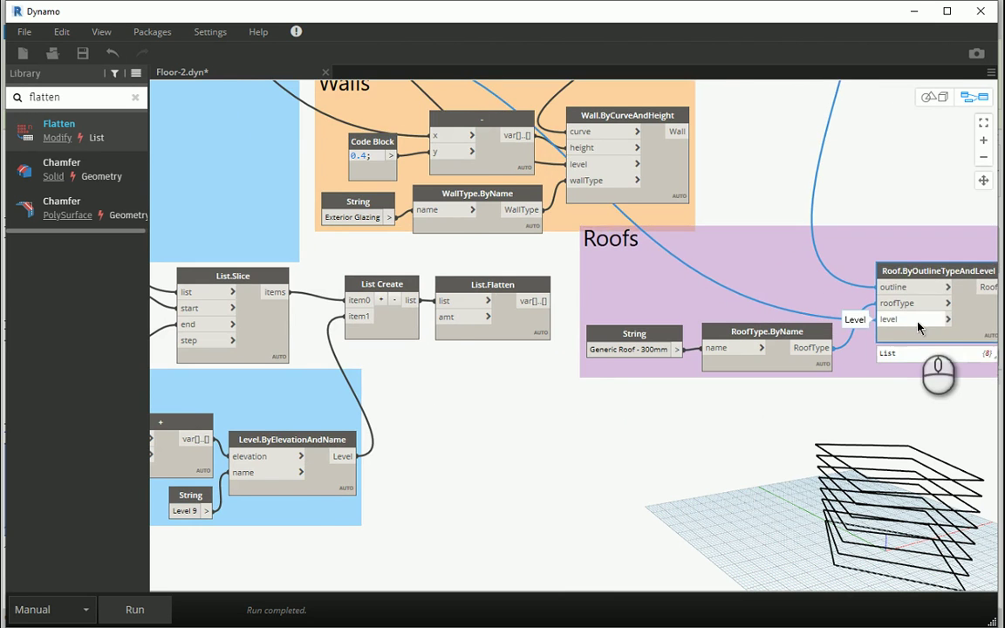
{"action": "scroll", "coordinate": [920, 321], "scroll_direction": "down", "scroll_amount": 1}
{"action": "middle_click_drag", "start_coordinate": [530, 366], "coordinate": [632, 451]}
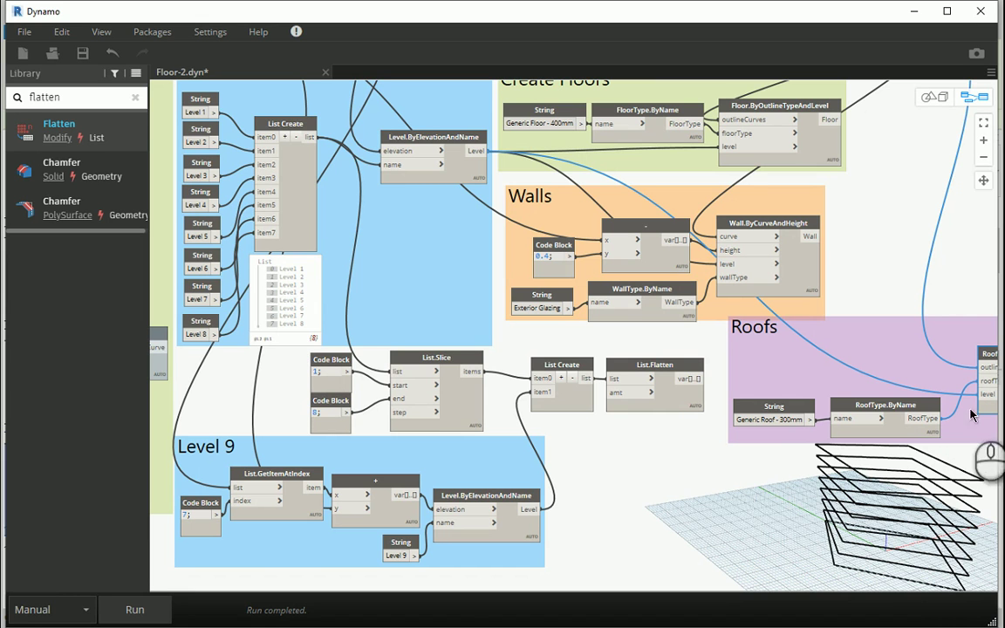
{"action": "mouse_move", "coordinate": [687, 379]}
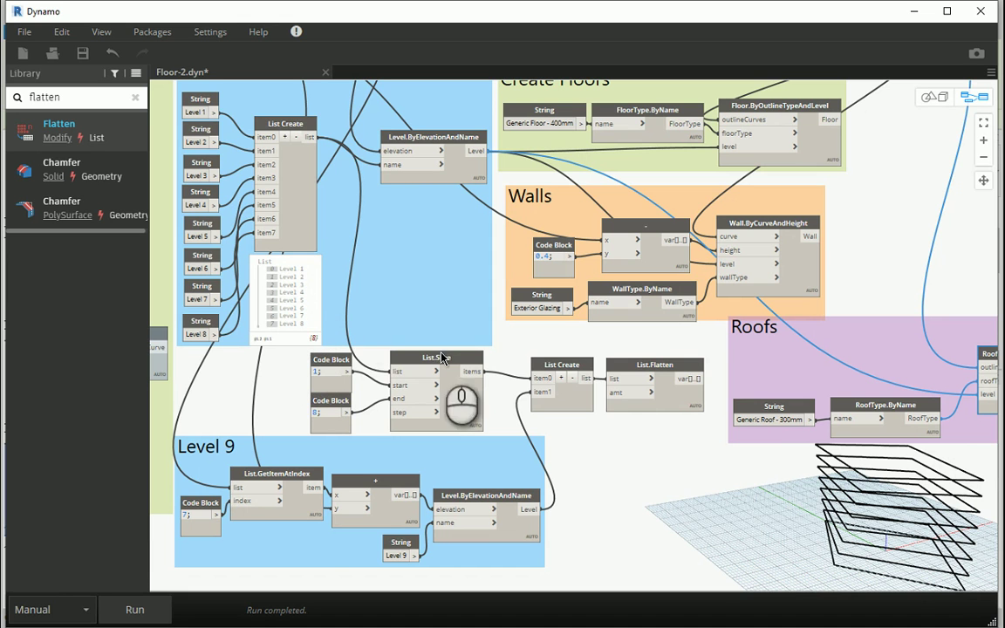
Connect the flattened levels to Roof.ByOutlineTypeAndLevel's level input and run the graph.
{"action": "left_click", "coordinate": [698, 379]}
{"action": "scroll", "coordinate": [489, 349], "scroll_direction": "down", "scroll_amount": 1}
{"action": "scroll", "coordinate": [838, 358], "scroll_direction": "up", "scroll_amount": 1}
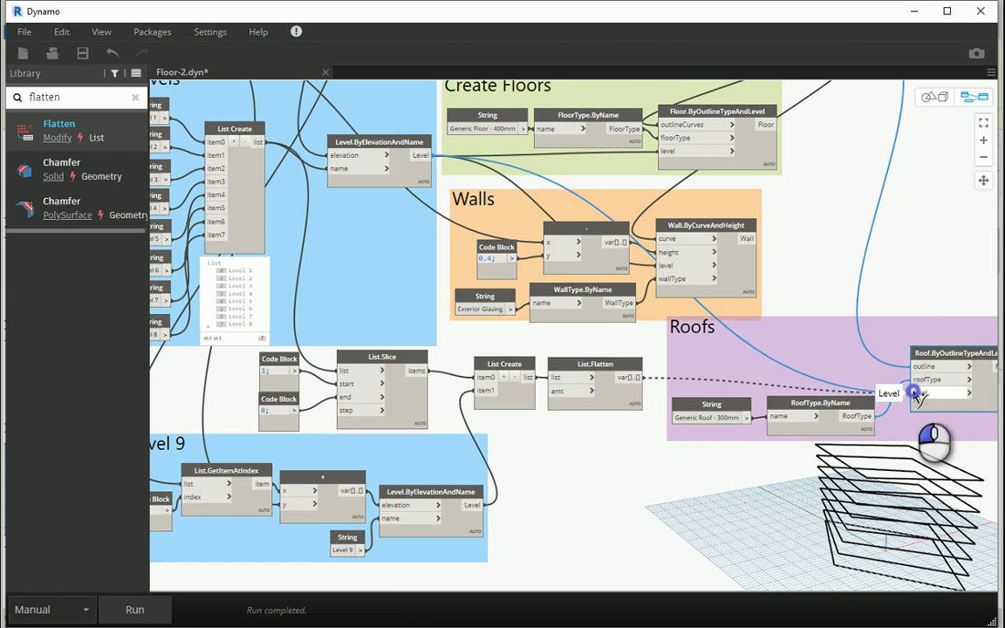
{"action": "left_click", "coordinate": [914, 394]}
{"action": "left_click", "coordinate": [153, 610]}
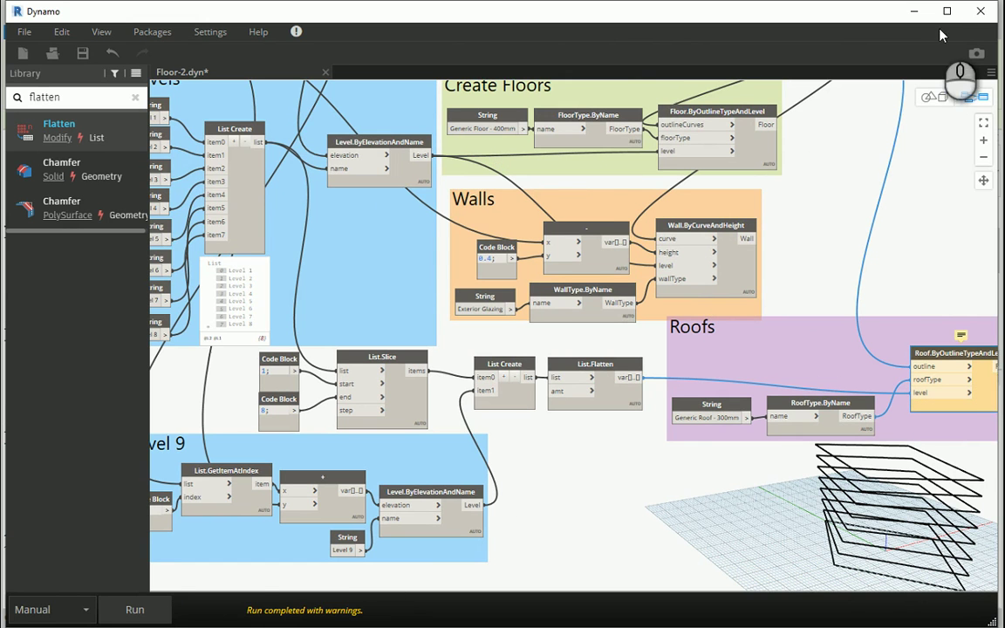
{"action": "mouse_move", "coordinate": [965, 330]}
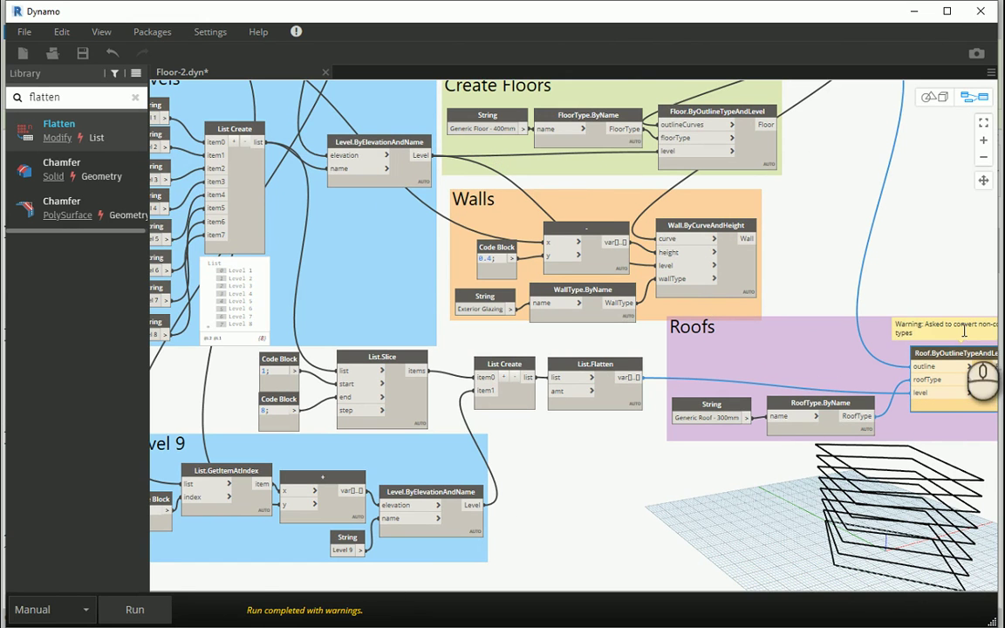
Inspect the List.Flatten preview after the run finishes with warnings.
{"action": "middle_click_drag", "start_coordinate": [945, 379], "coordinate": [858, 371]}
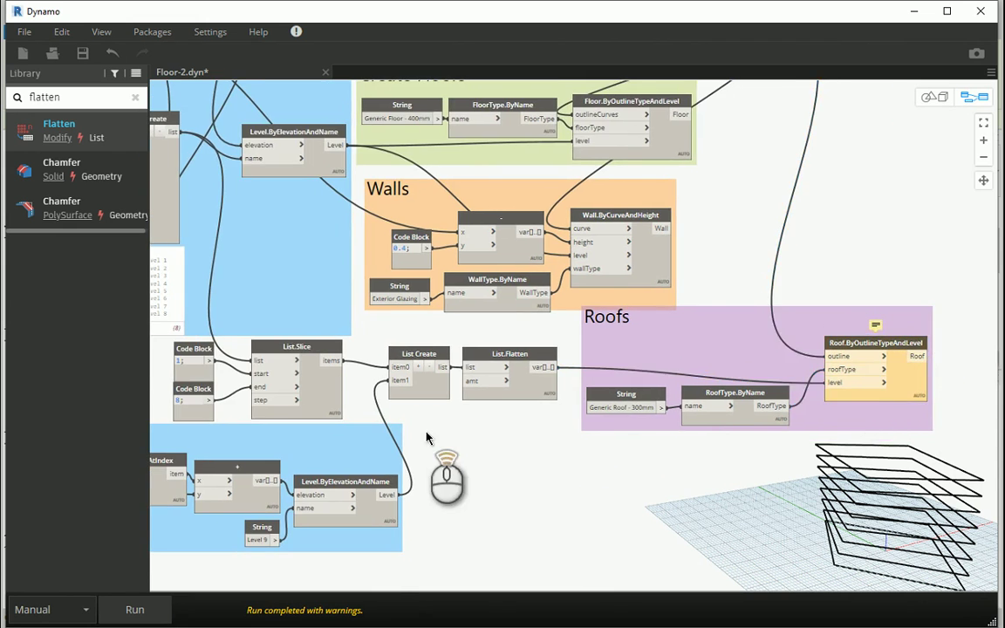
{"action": "scroll", "coordinate": [426, 432], "scroll_direction": "up", "scroll_amount": 3}
{"action": "left_click", "coordinate": [636, 412]}
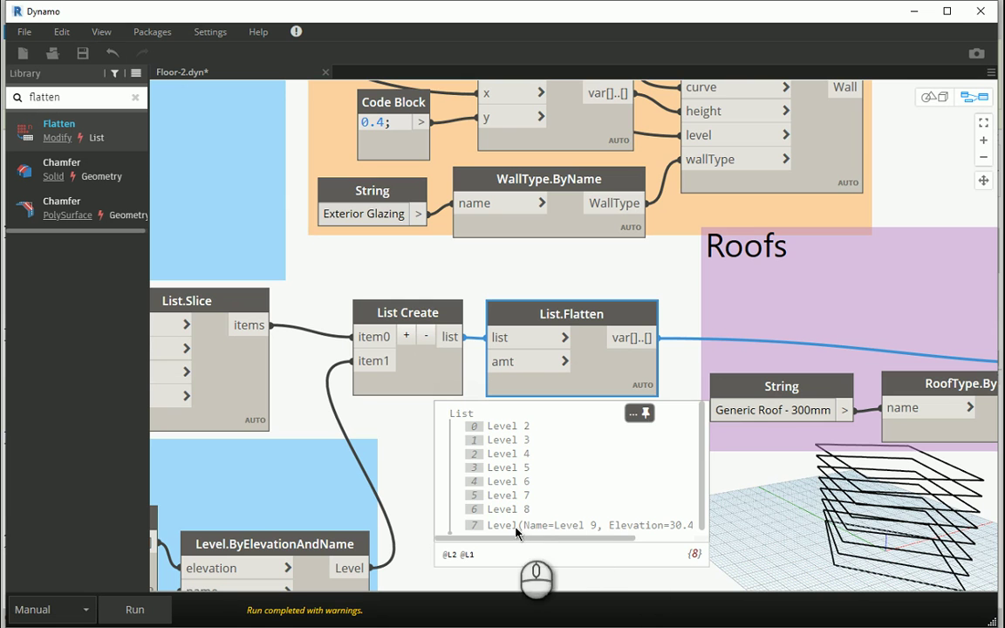
{"action": "left_click", "coordinate": [747, 521]}
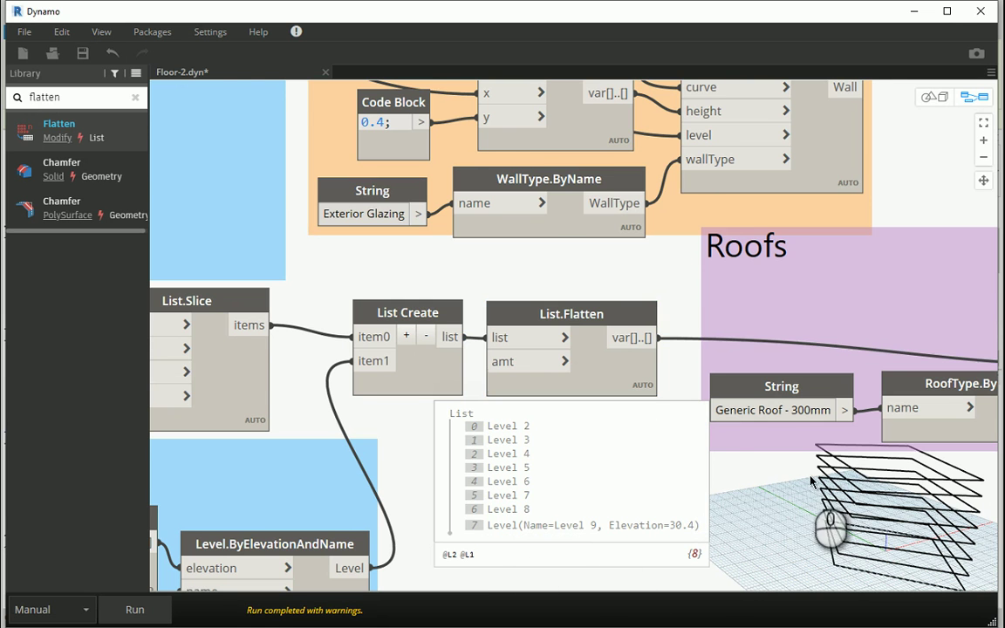
{"action": "scroll", "coordinate": [742, 454], "scroll_direction": "down", "scroll_amount": 3}
{"action": "scroll", "coordinate": [488, 367], "scroll_direction": "down", "scroll_amount": 2}
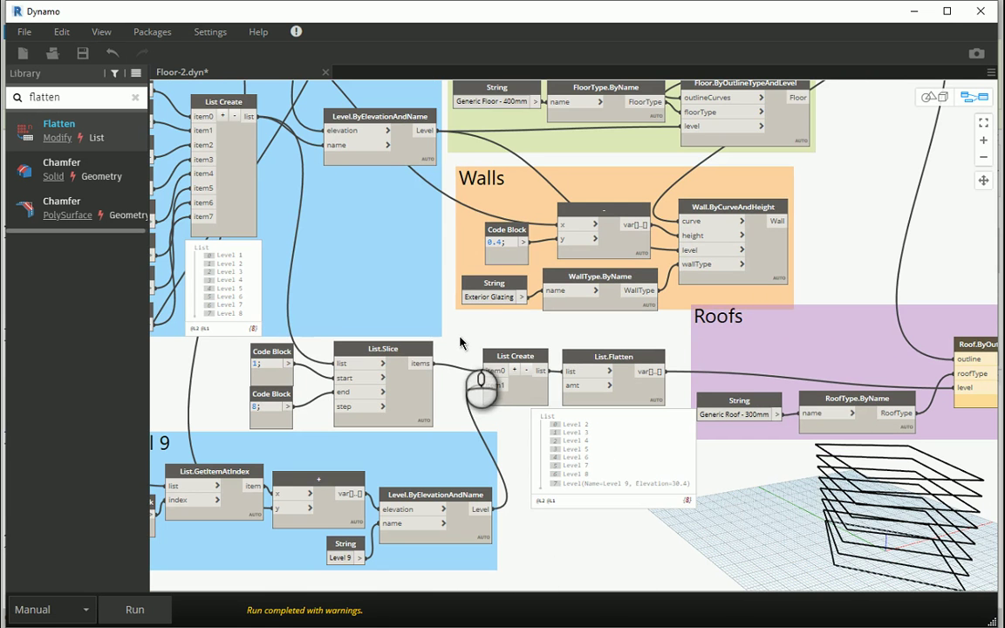
{"action": "mouse_move", "coordinate": [224, 102]}
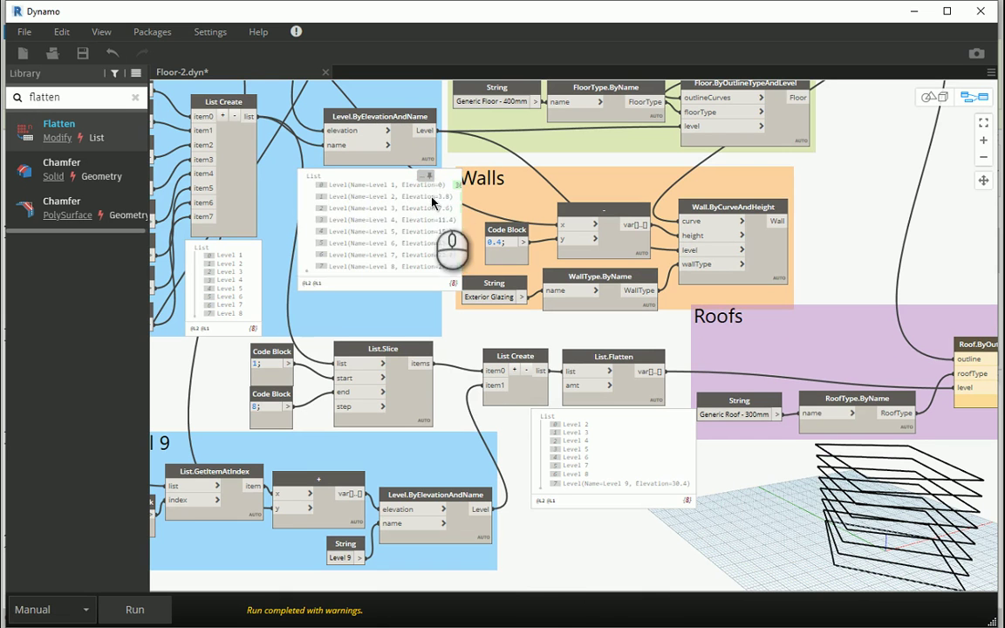
Feed List.Slice from Level.ByElevationAndName's Level elements instead of the level names.
{"action": "left_click", "coordinate": [229, 103]}
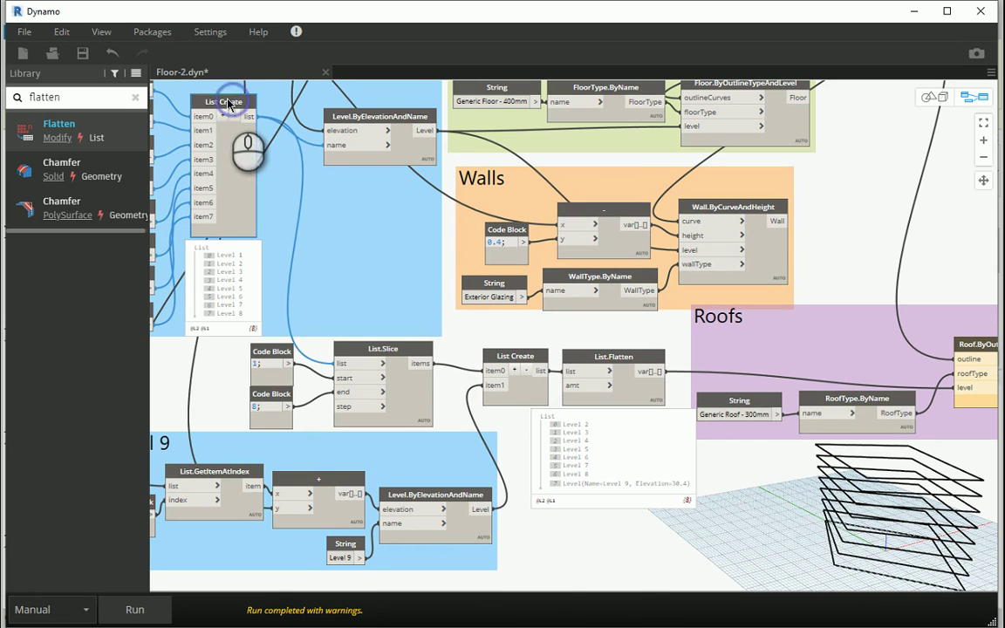
{"action": "left_click", "coordinate": [429, 132]}
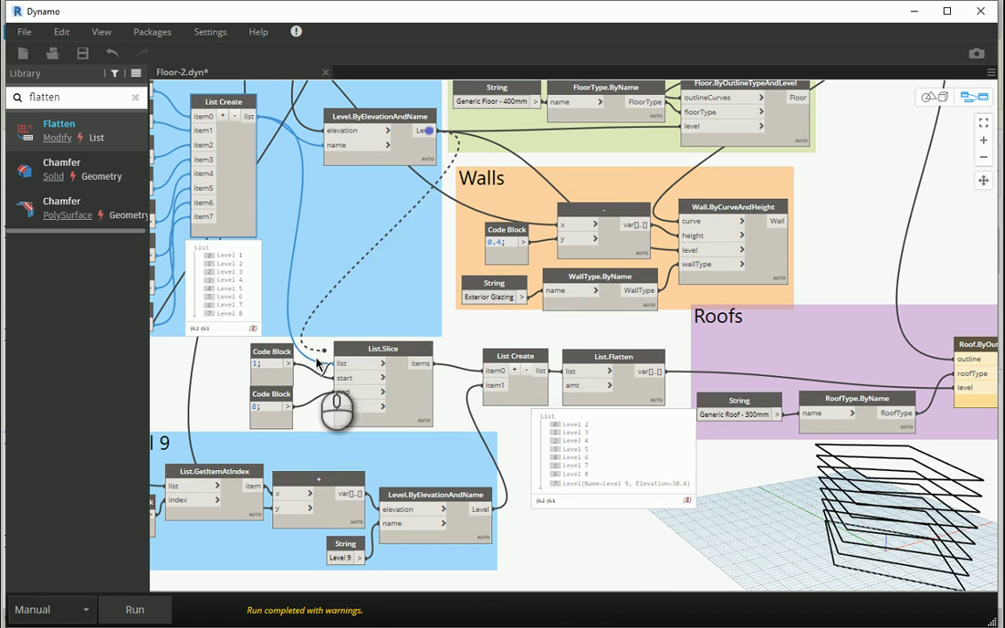
{"action": "left_click", "coordinate": [366, 365]}
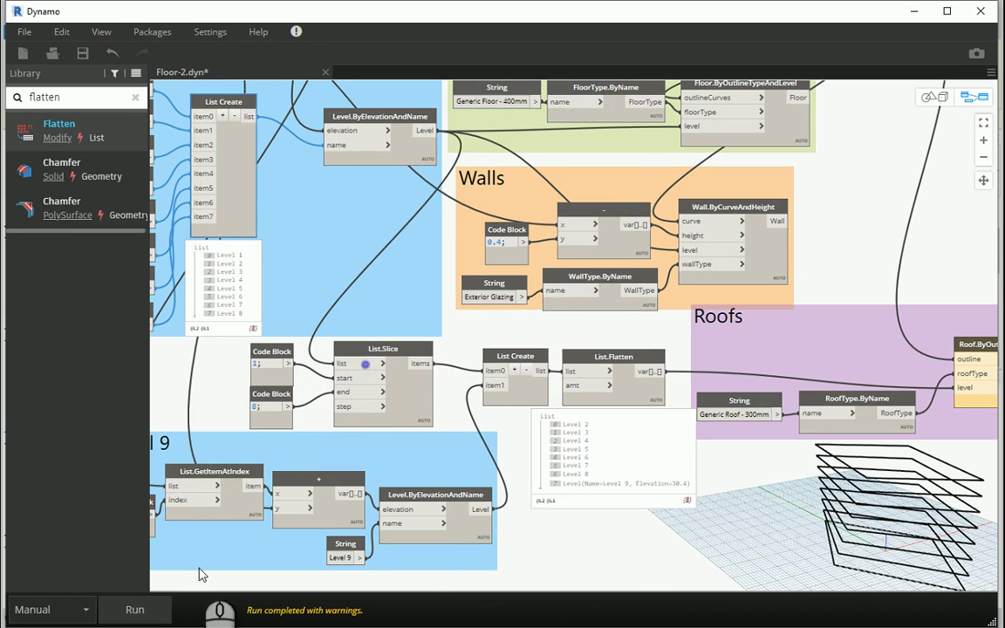
{"action": "left_click", "coordinate": [575, 362]}
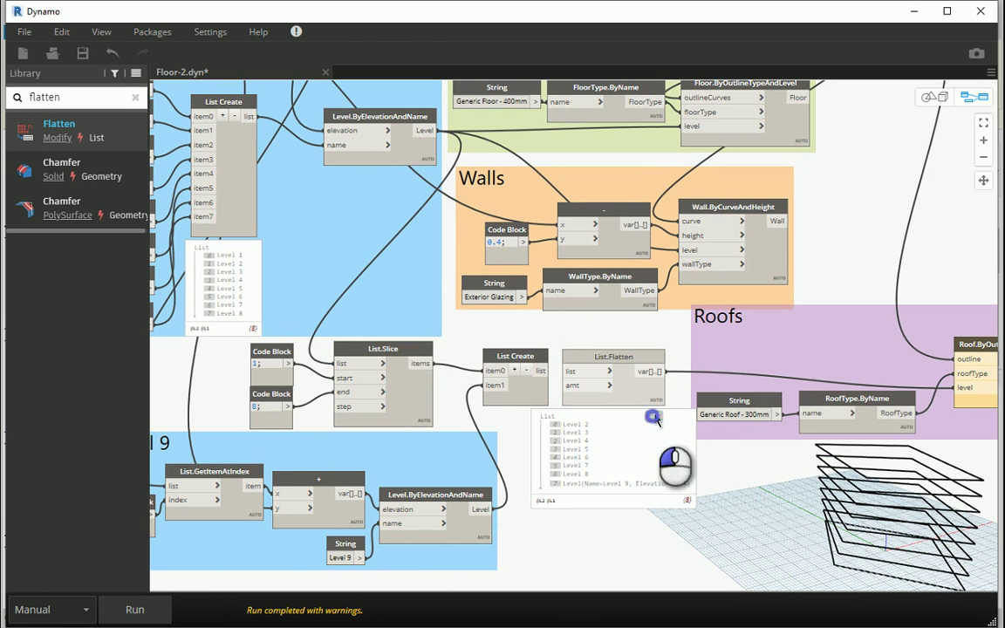
Reconnect List Create to List.Flatten, confirm Levels 2–9 in its preview, and minimize Dynamo.
{"action": "left_click", "coordinate": [587, 374]}
{"action": "scroll", "coordinate": [601, 538], "scroll_direction": "up", "scroll_amount": 2}
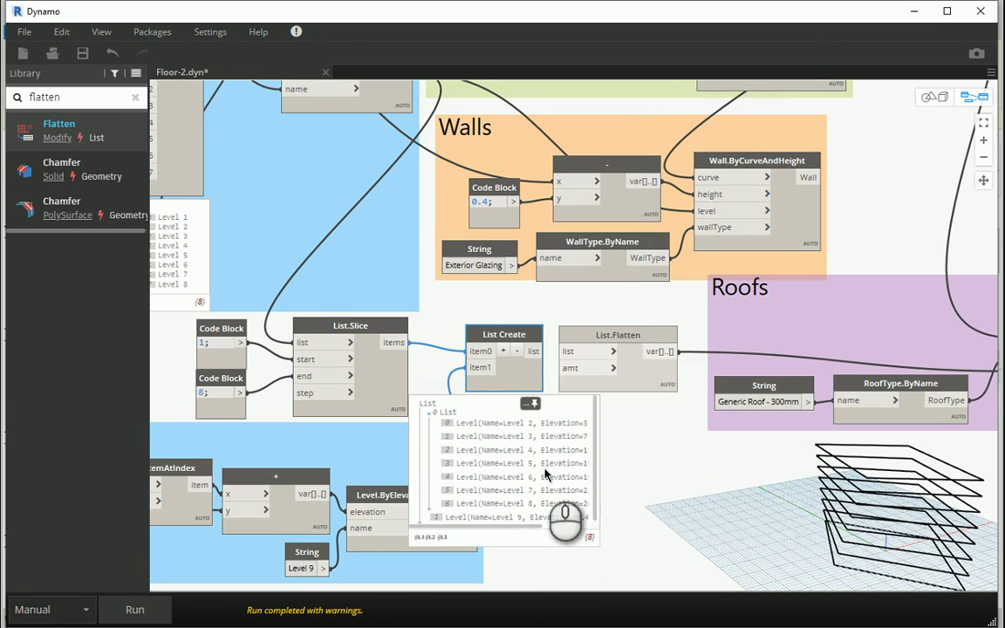
{"action": "left_click_drag", "start_coordinate": [533, 352], "coordinate": [567, 362]}
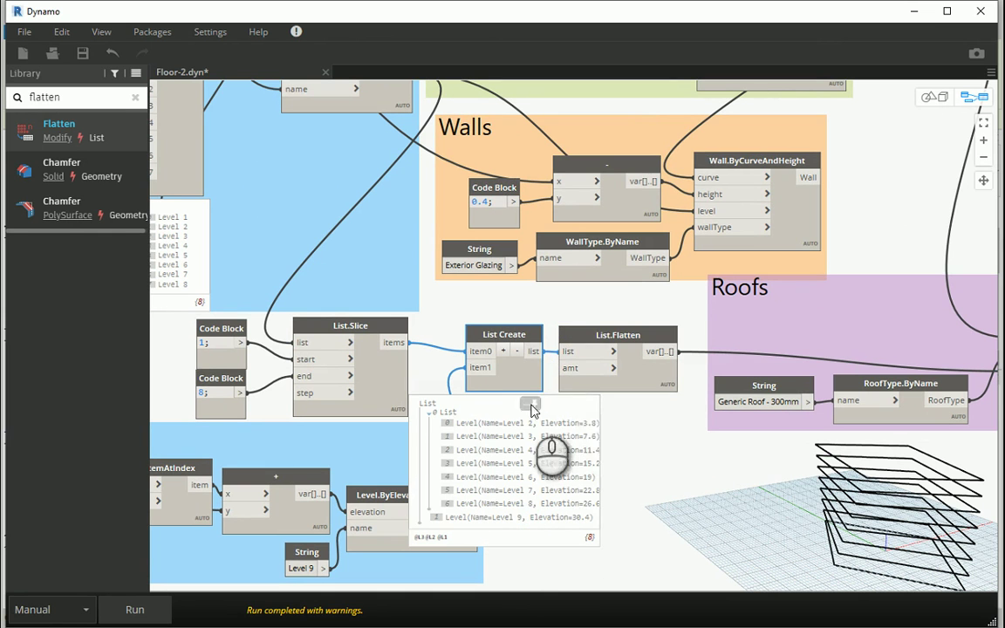
{"action": "left_click", "coordinate": [529, 404]}
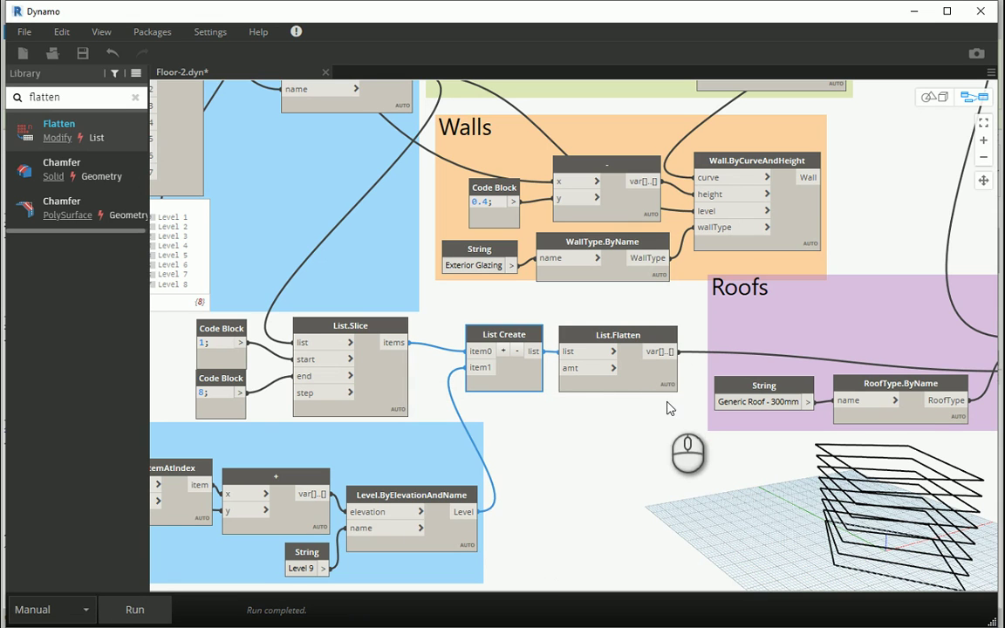
{"action": "left_click", "coordinate": [644, 337]}
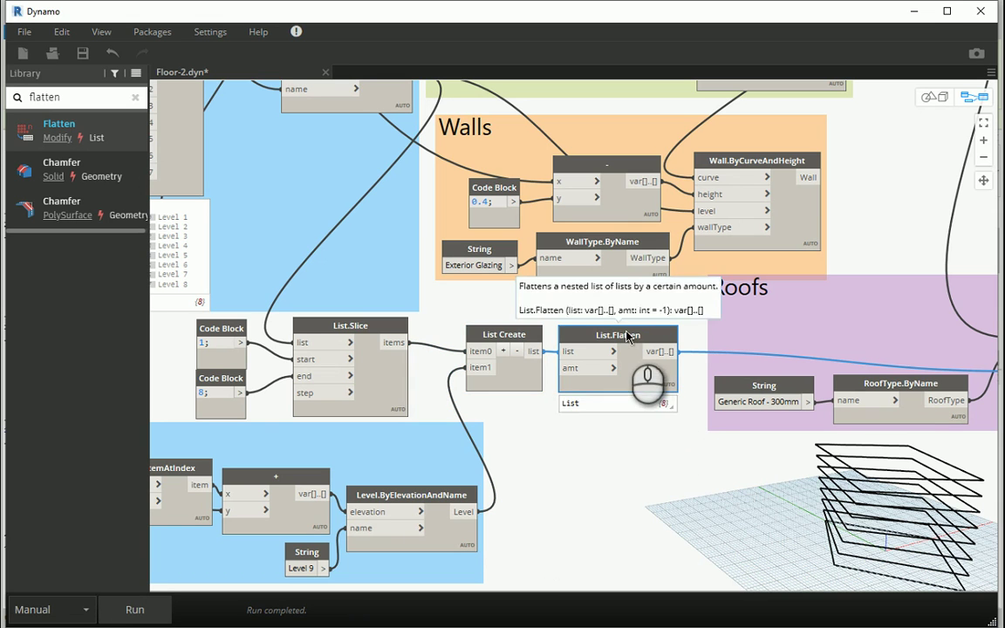
{"action": "left_click", "coordinate": [666, 408]}
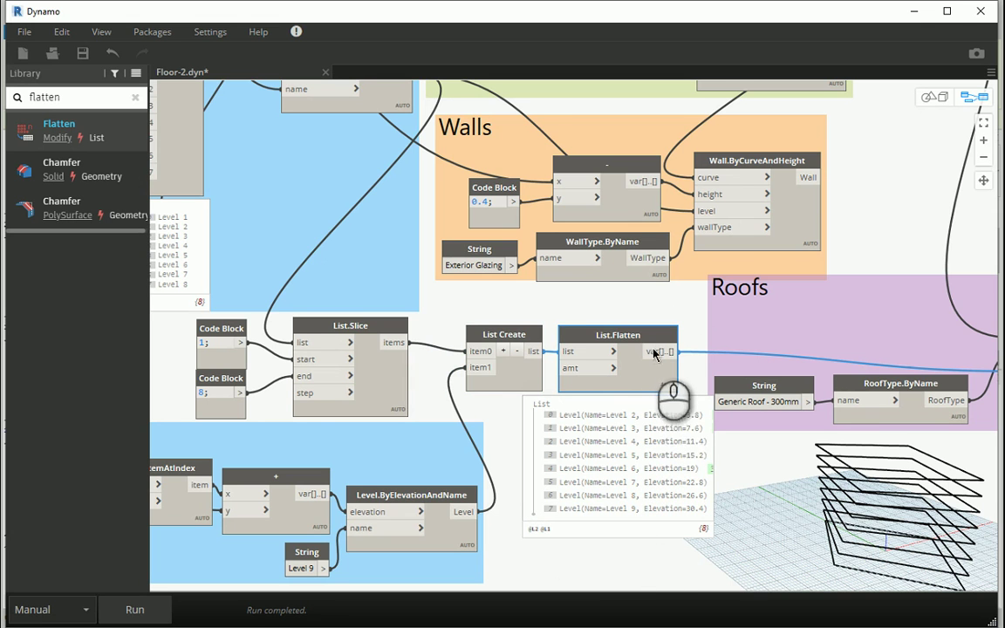
{"action": "scroll", "coordinate": [666, 405], "scroll_direction": "down", "scroll_amount": 3}
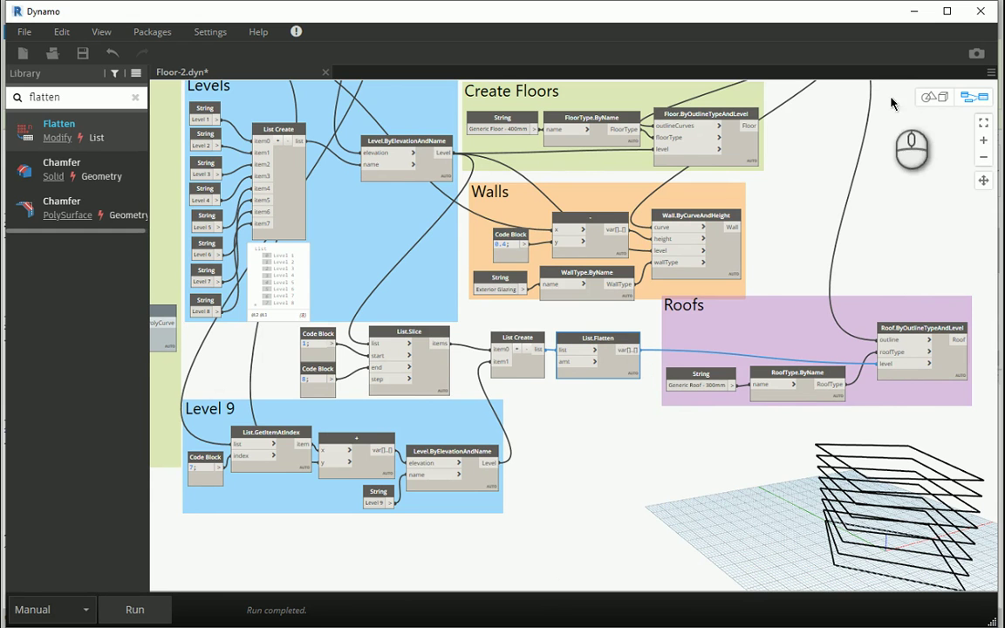
{"action": "left_click", "coordinate": [913, 11]}
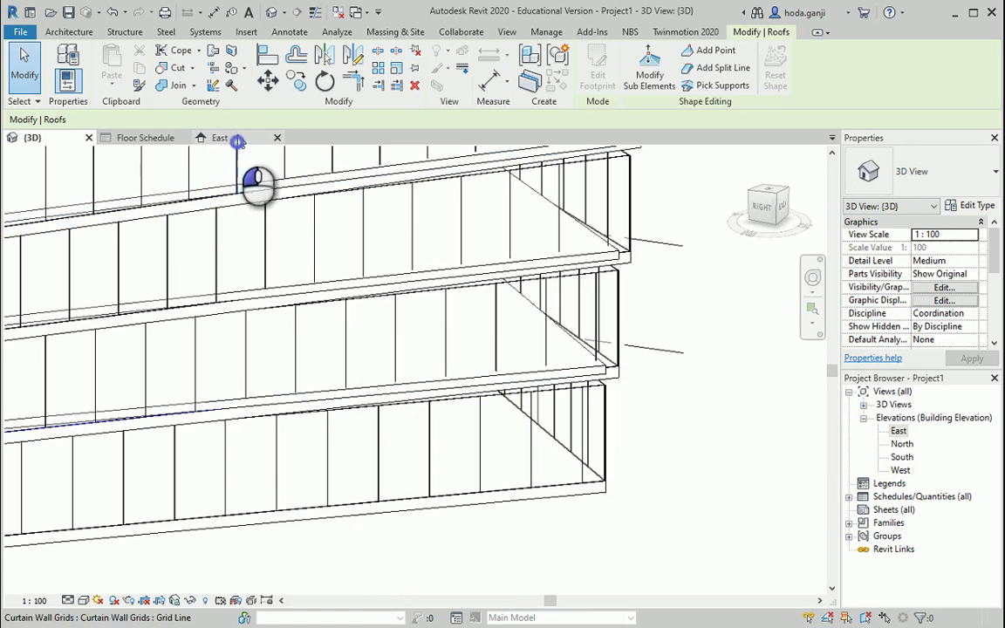
In the East elevation, select the Level 2 roof and the floor below to compare them.
{"action": "left_click", "coordinate": [225, 138]}
{"action": "scroll", "coordinate": [558, 288], "scroll_direction": "down", "scroll_amount": 2}
{"action": "scroll", "coordinate": [578, 384], "scroll_direction": "down", "scroll_amount": 1}
{"action": "left_click", "coordinate": [566, 454]}
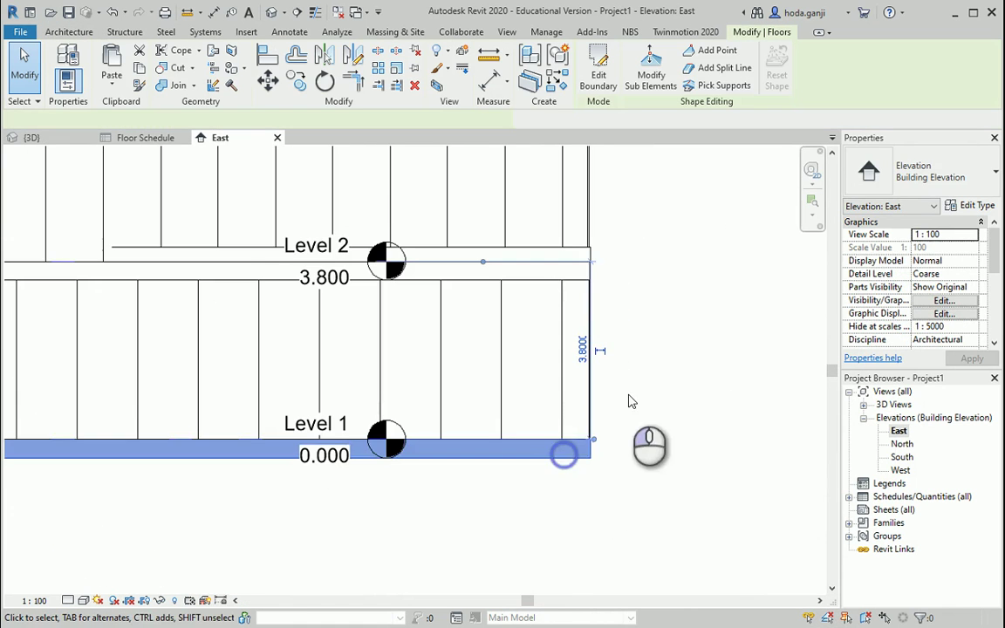
{"action": "middle_click_drag", "start_coordinate": [646, 347], "coordinate": [637, 434]}
{"action": "left_click", "coordinate": [624, 374]}
{"action": "scroll", "coordinate": [624, 376], "scroll_direction": "up", "scroll_amount": 1}
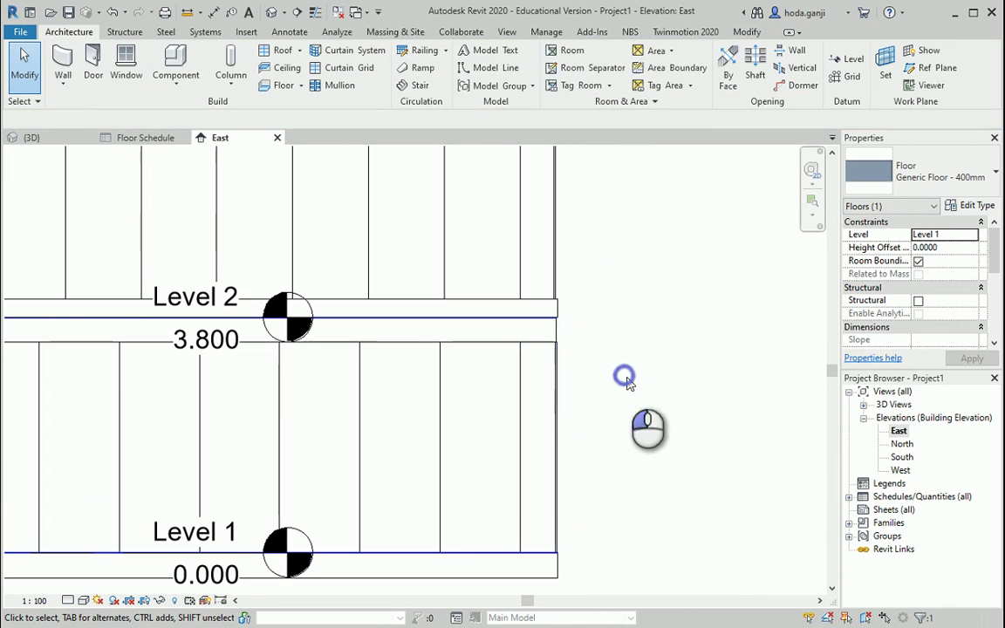
{"action": "left_click", "coordinate": [543, 305]}
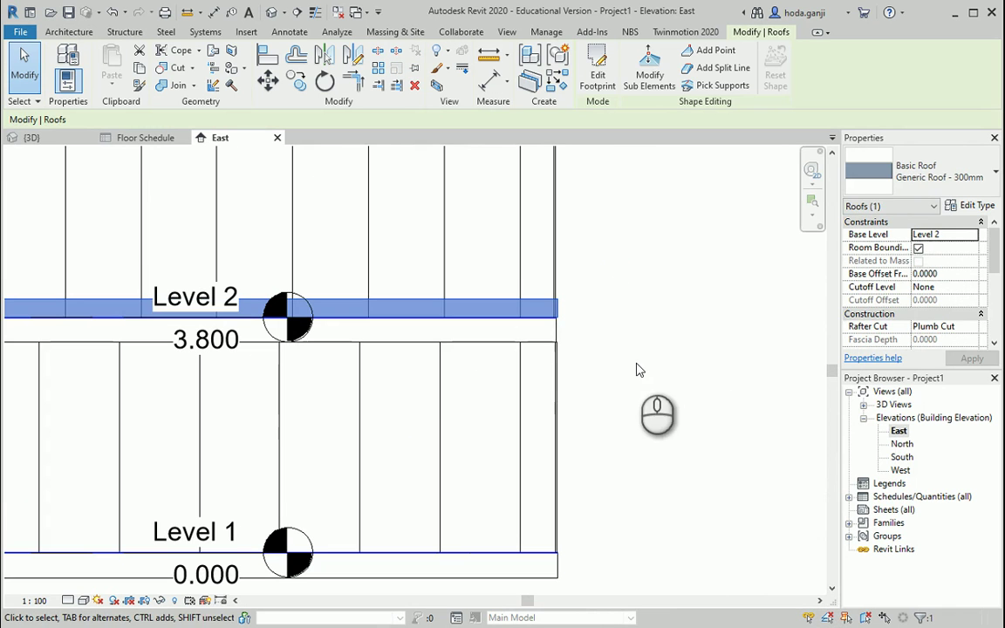
{"action": "left_click", "coordinate": [537, 331]}
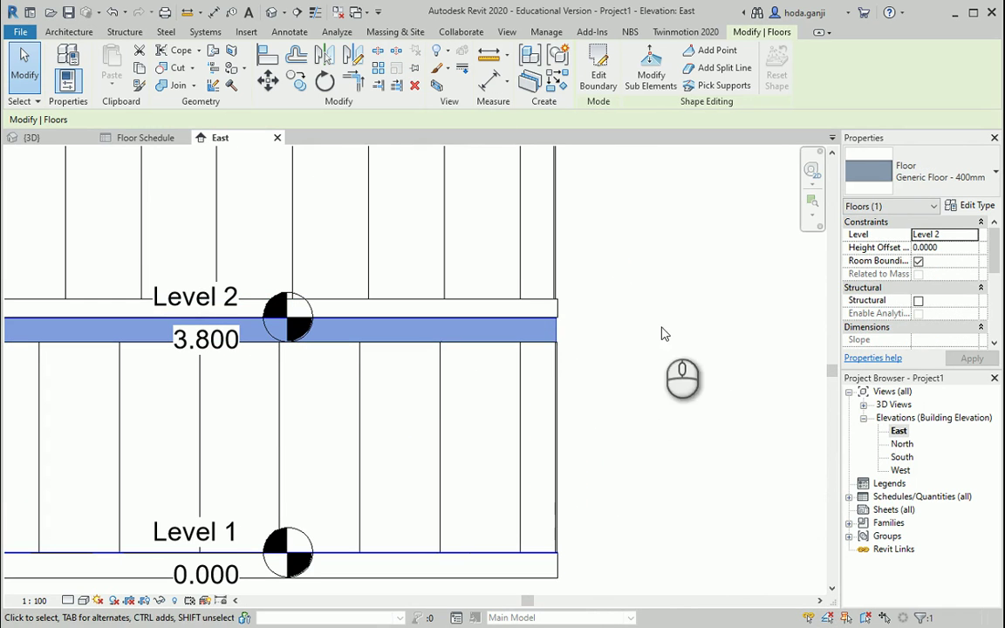
{"action": "left_click", "coordinate": [550, 305]}
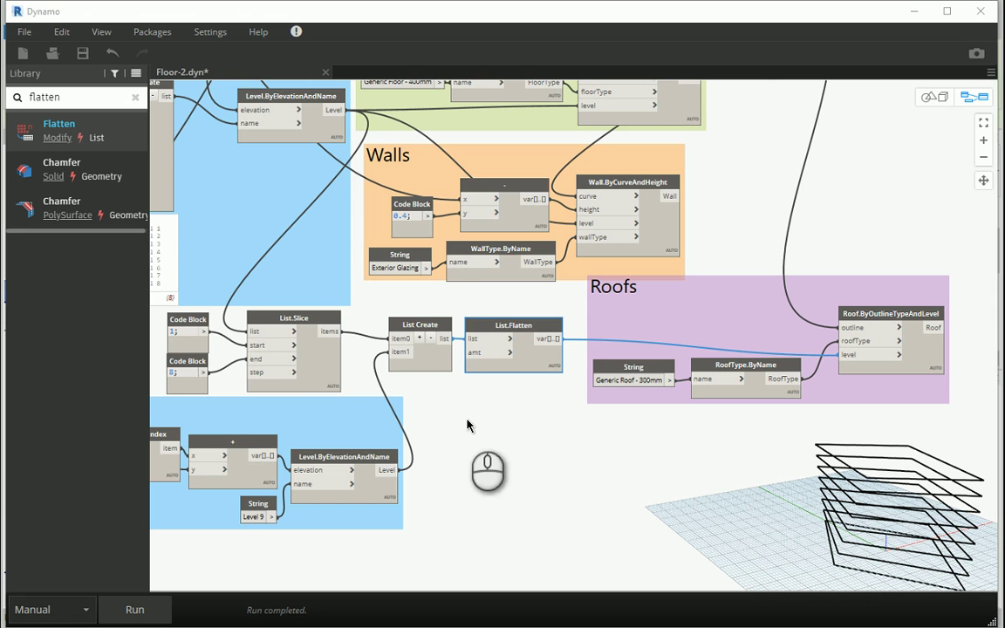
Move the Level 9 group down and line up the slice, List Create and List.Flatten nodes.
{"action": "scroll", "coordinate": [752, 394], "scroll_direction": "down", "scroll_amount": 2}
{"action": "left_click_drag", "start_coordinate": [337, 408], "coordinate": [334, 445]}
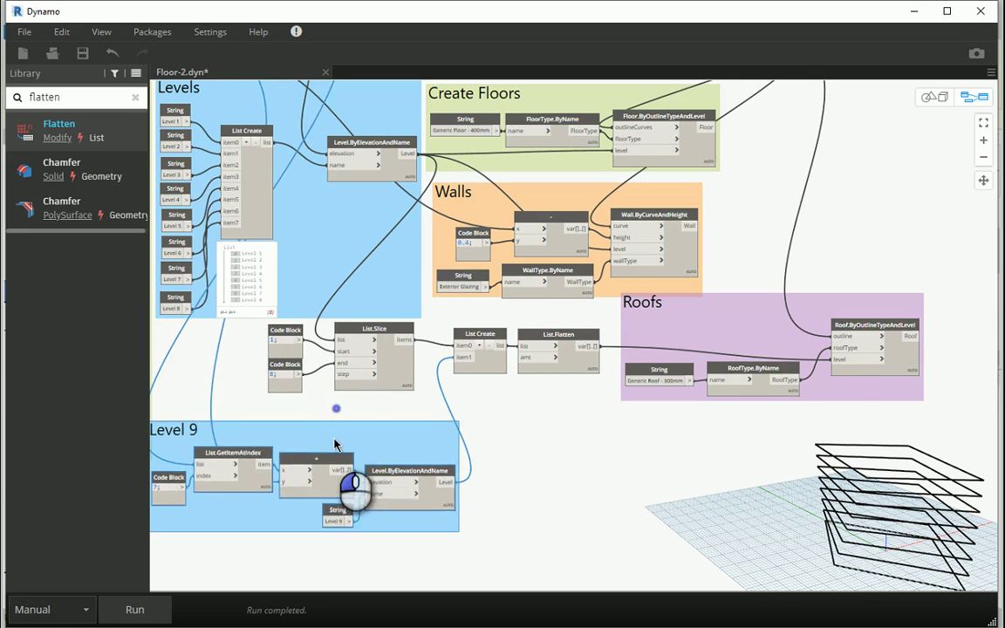
{"action": "scroll", "coordinate": [421, 381], "scroll_direction": "up", "scroll_amount": 3}
{"action": "scroll", "coordinate": [420, 381], "scroll_direction": "up", "scroll_amount": 2}
{"action": "left_click_drag", "start_coordinate": [647, 406], "coordinate": [287, 333]}
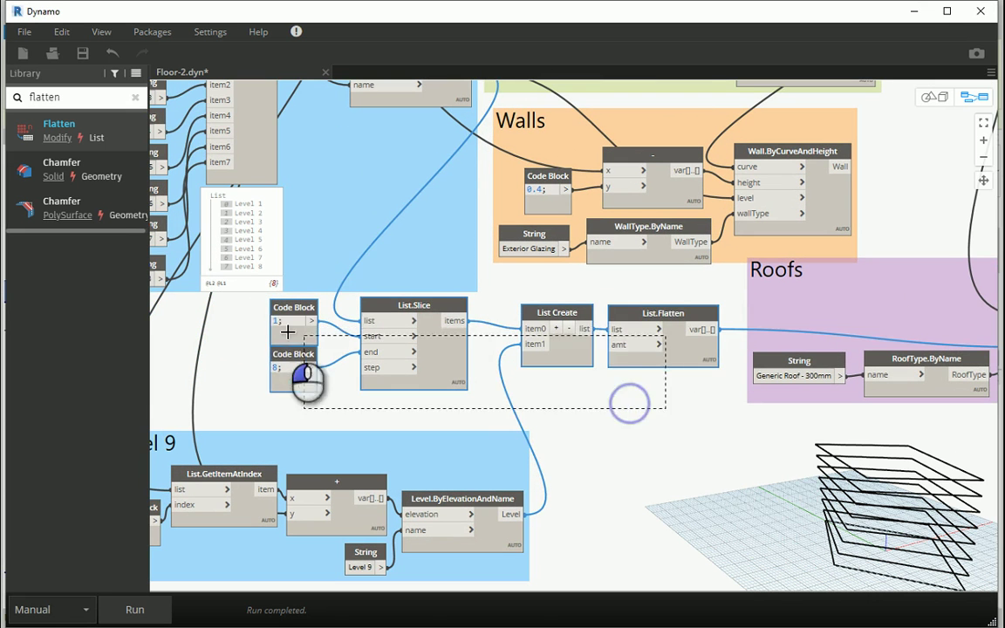
{"action": "left_click_drag", "start_coordinate": [633, 311], "coordinate": [634, 341]}
{"action": "left_click_drag", "start_coordinate": [558, 312], "coordinate": [534, 341]}
{"action": "left_click_drag", "start_coordinate": [620, 341], "coordinate": [503, 342]}
Group the code blocks and list nodes as 'Levels for Roof', coloured light blue.
{"action": "mouse_move", "coordinate": [626, 314]}
{"action": "left_mouse_down"}
{"action": "mouse_move", "coordinate": [260, 388]}
{"action": "mouse_move", "coordinate": [266, 395]}
{"action": "left_mouse_up"}
{"action": "right_click", "coordinate": [428, 323]}
{"action": "left_click", "coordinate": [462, 349]}
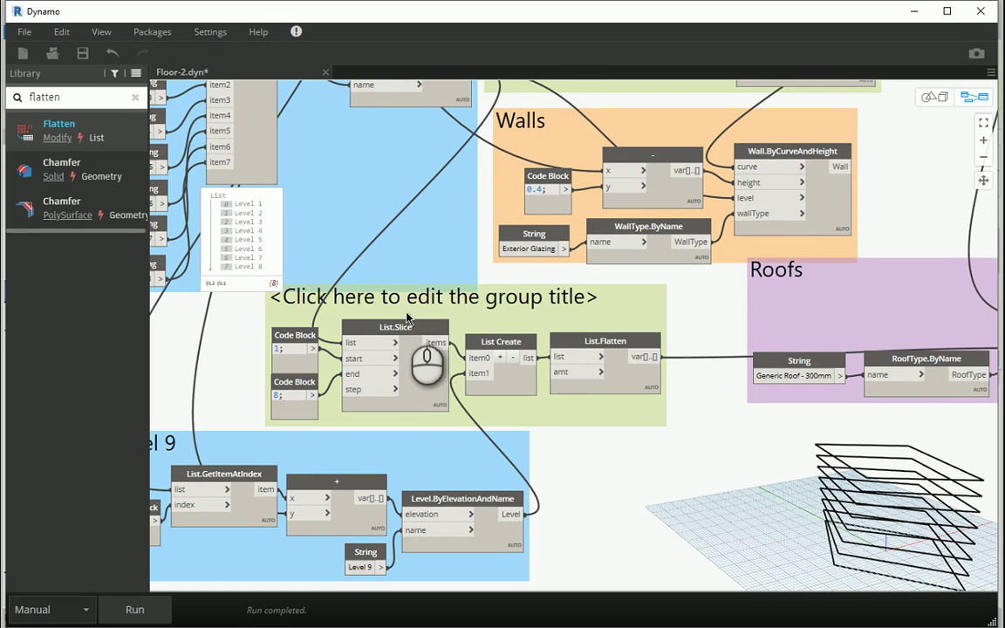
{"action": "double_click", "coordinate": [412, 312]}
{"action": "type", "text": "Levels for Roof"}
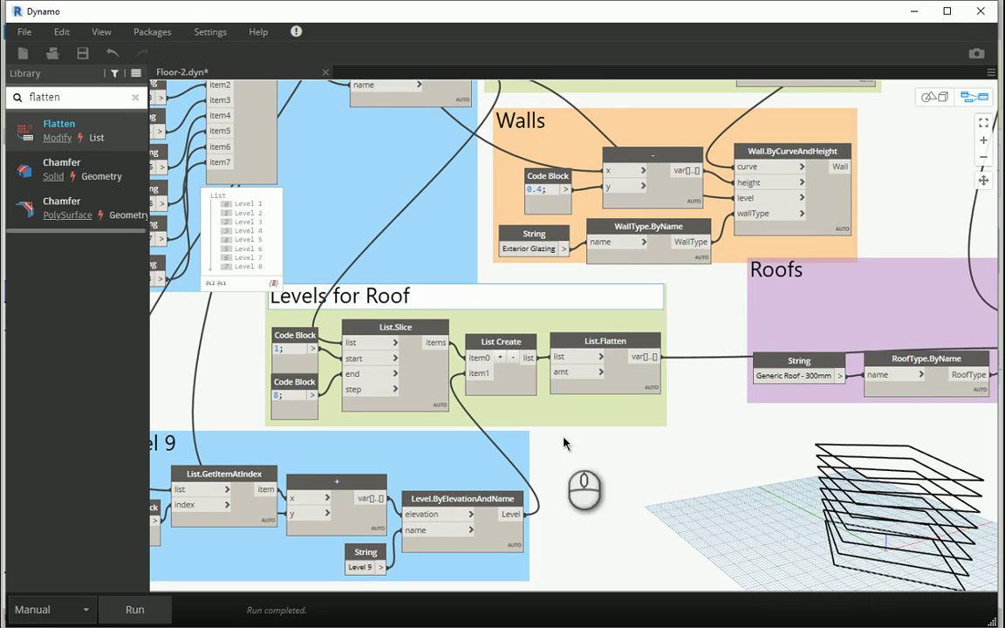
{"action": "left_click", "coordinate": [590, 460]}
{"action": "right_click", "coordinate": [547, 306]}
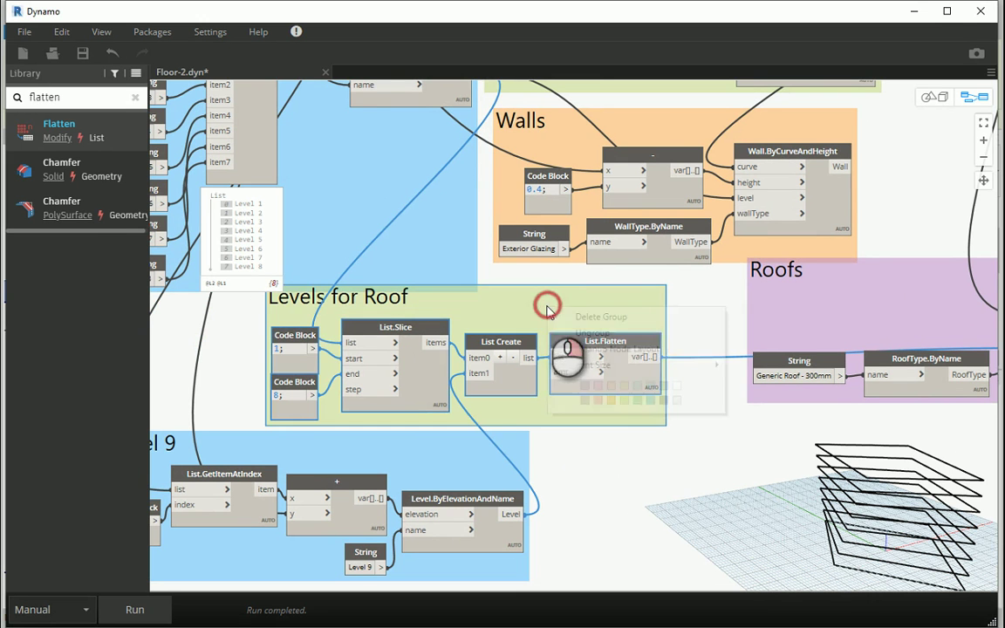
{"action": "left_click", "coordinate": [651, 399]}
Align the Level 9, Levels for Roof and Roofs groups beside each other.
{"action": "scroll", "coordinate": [695, 406], "scroll_direction": "down", "scroll_amount": 1}
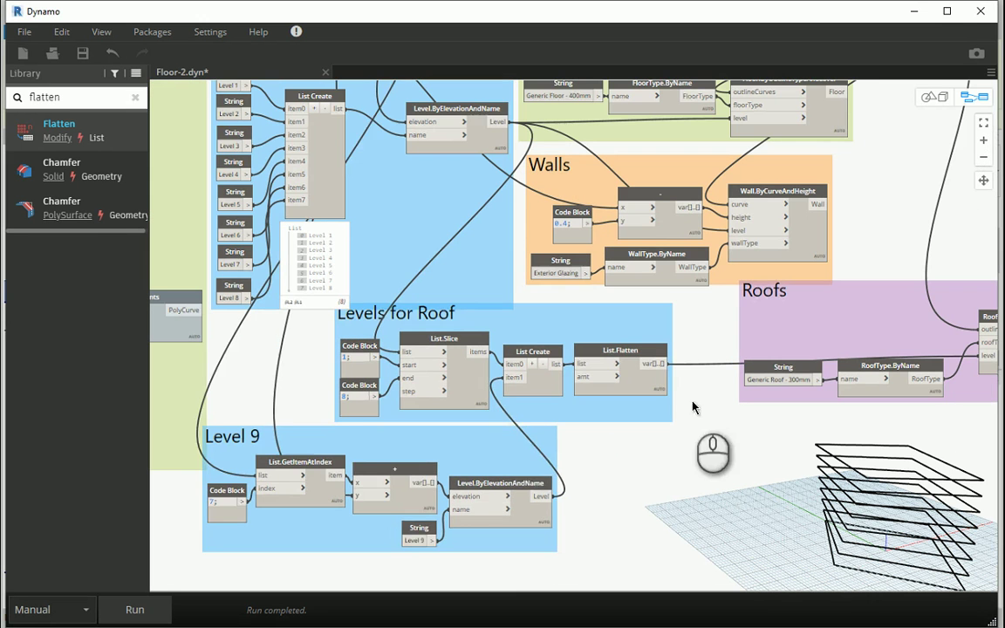
{"action": "left_click", "coordinate": [507, 443]}
{"action": "left_click_drag", "start_coordinate": [509, 449], "coordinate": [519, 459]}
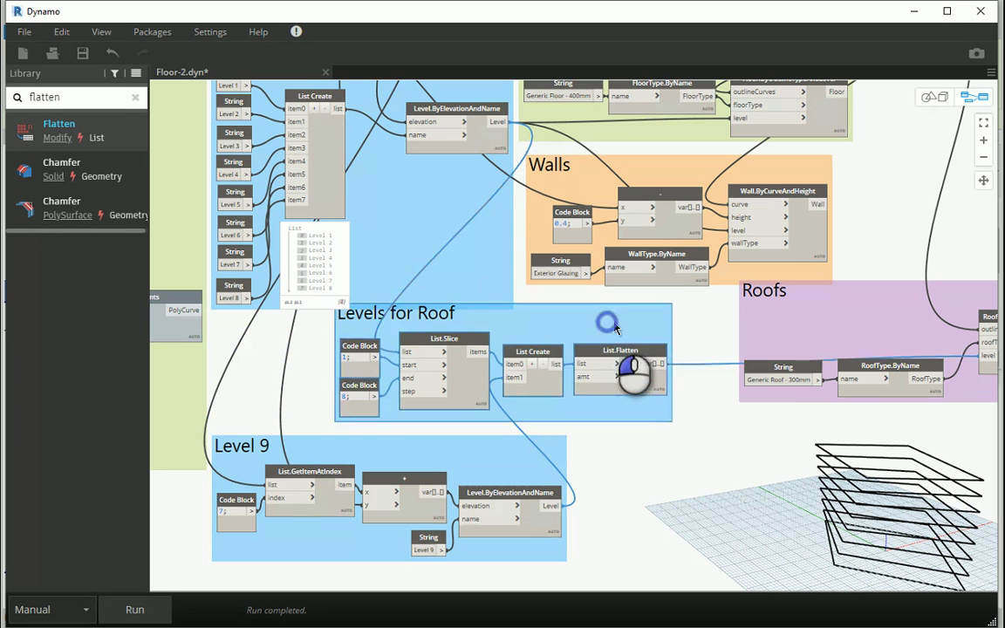
{"action": "mouse_move", "coordinate": [609, 323]}
{"action": "left_mouse_down"}
{"action": "mouse_move", "coordinate": [623, 332]}
{"action": "mouse_move", "coordinate": [597, 331]}
{"action": "left_mouse_up"}
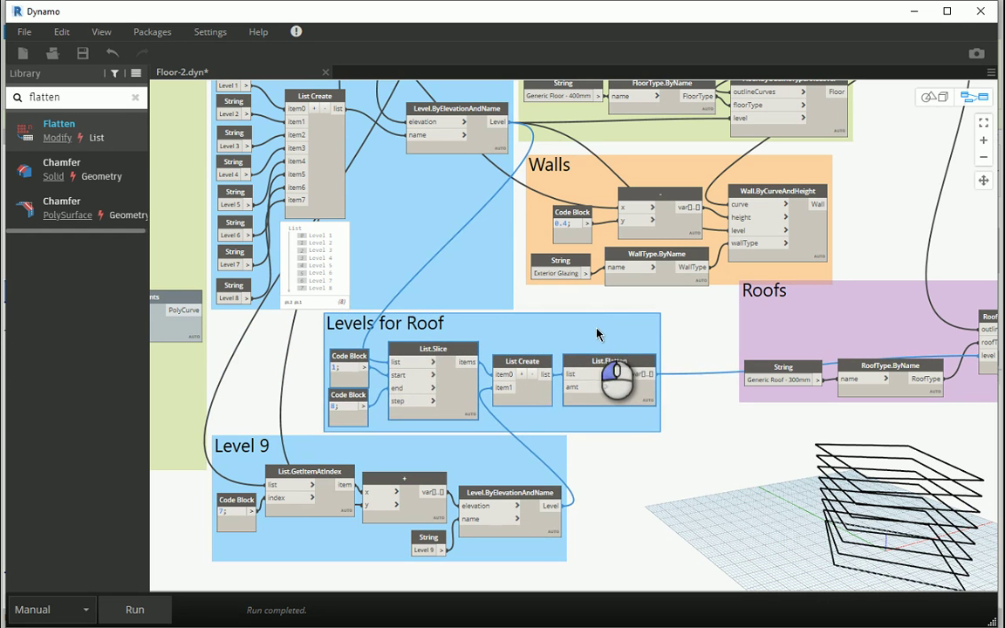
{"action": "mouse_move", "coordinate": [795, 344]}
{"action": "left_mouse_down"}
{"action": "mouse_move", "coordinate": [759, 357]}
{"action": "mouse_move", "coordinate": [722, 351]}
{"action": "left_mouse_up"}
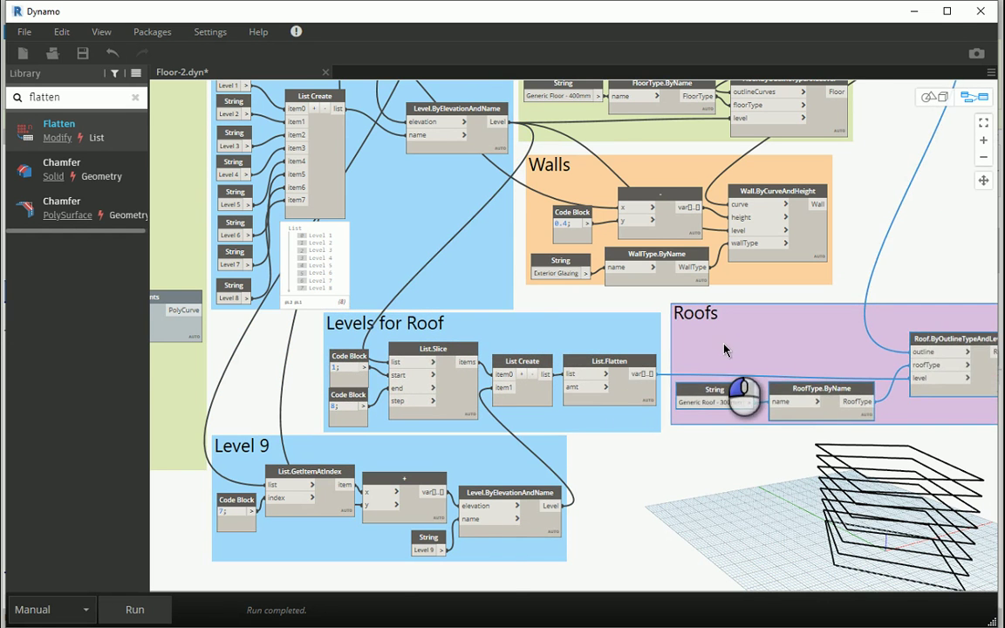
{"action": "scroll", "coordinate": [795, 520], "scroll_direction": "down", "scroll_amount": 1}
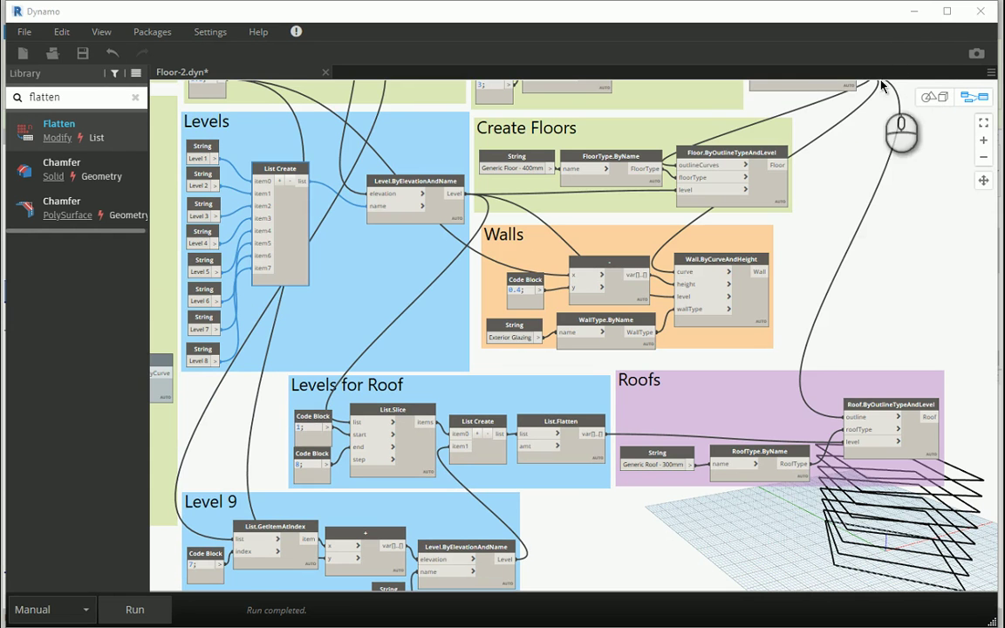
Select every roof in the project, apply a -0.7 Base Offset, and reopen the 3D view.
{"action": "left_click", "coordinate": [916, 14]}
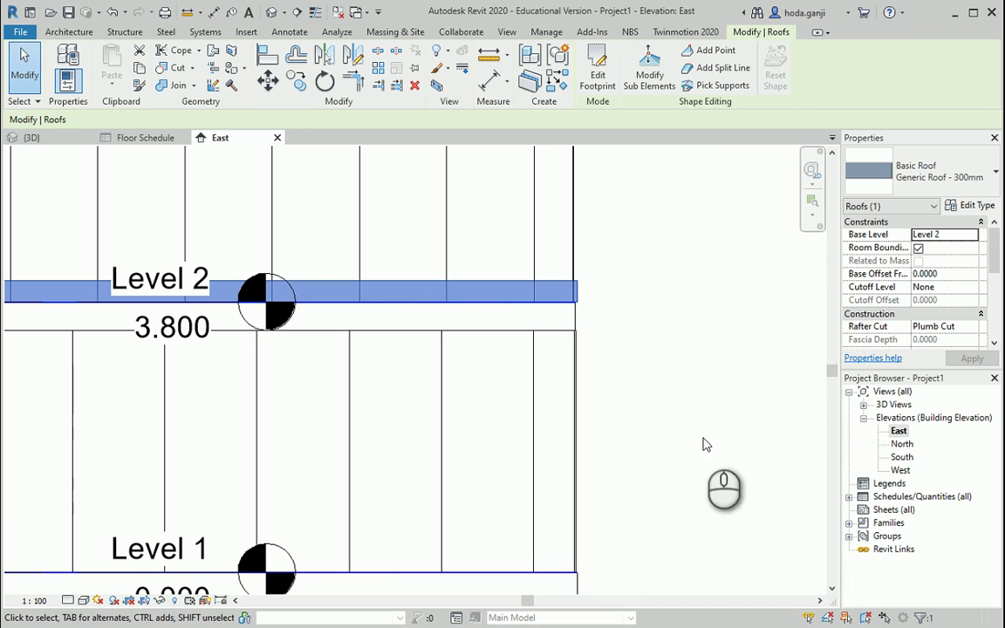
{"action": "right_click", "coordinate": [467, 288]}
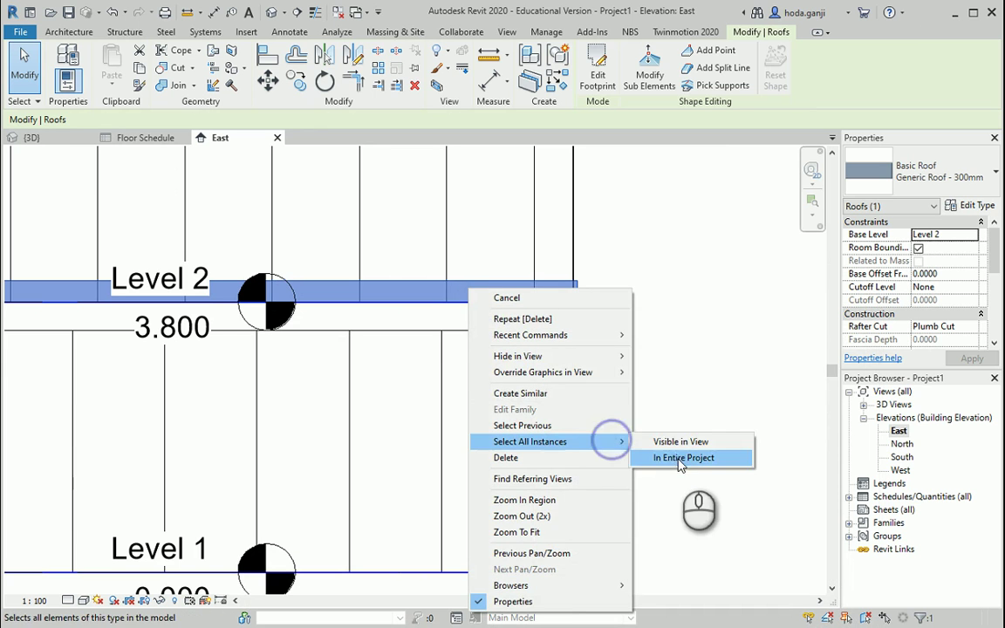
{"action": "left_click", "coordinate": [677, 459]}
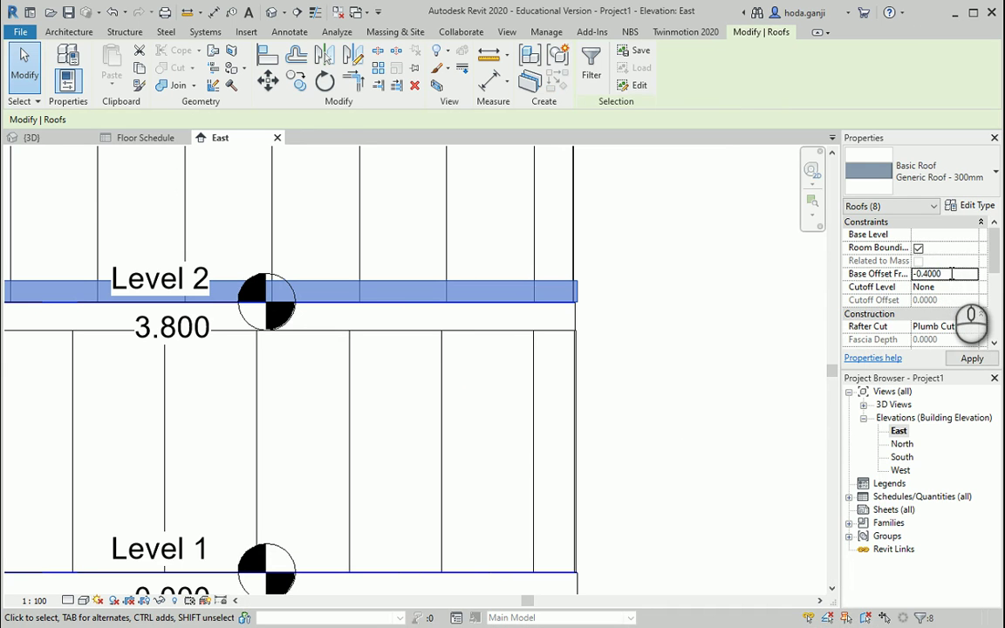
{"action": "left_click", "coordinate": [971, 358]}
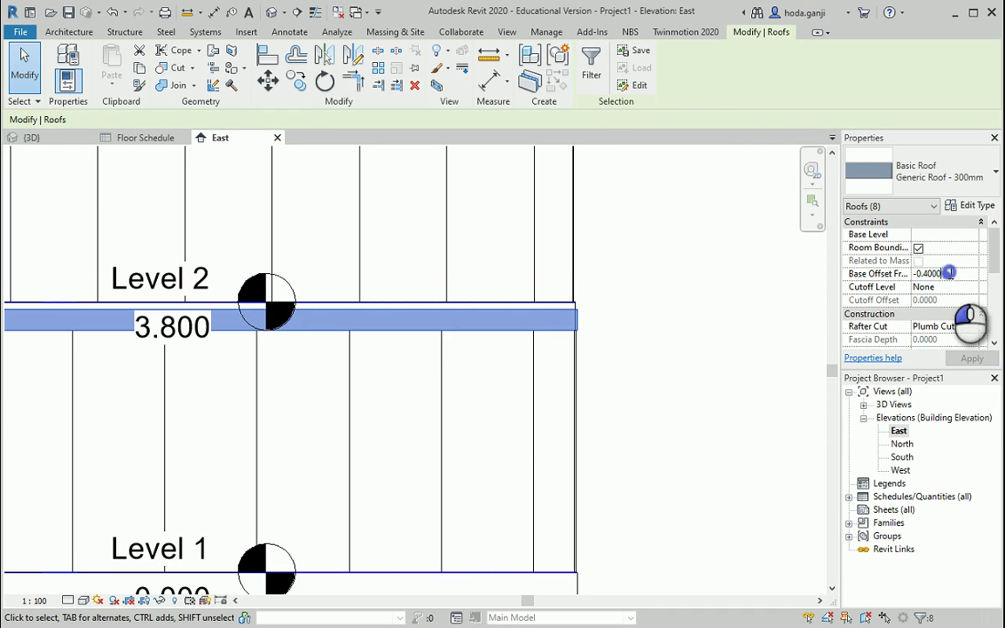
{"action": "left_click_drag", "start_coordinate": [949, 273], "coordinate": [850, 277]}
{"action": "type", "text": "-0.7000"}
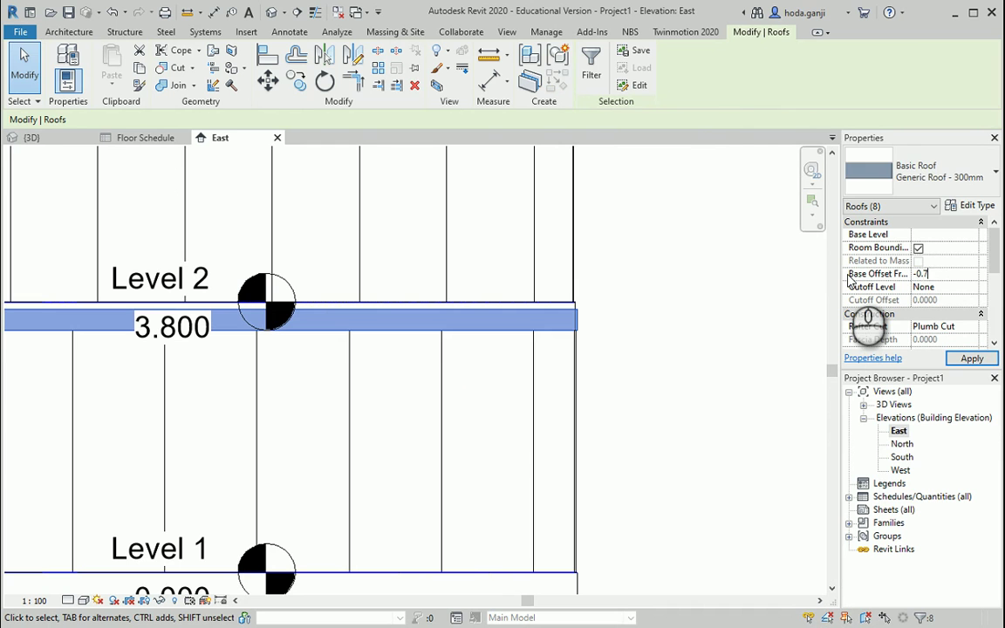
{"action": "left_click", "coordinate": [975, 358]}
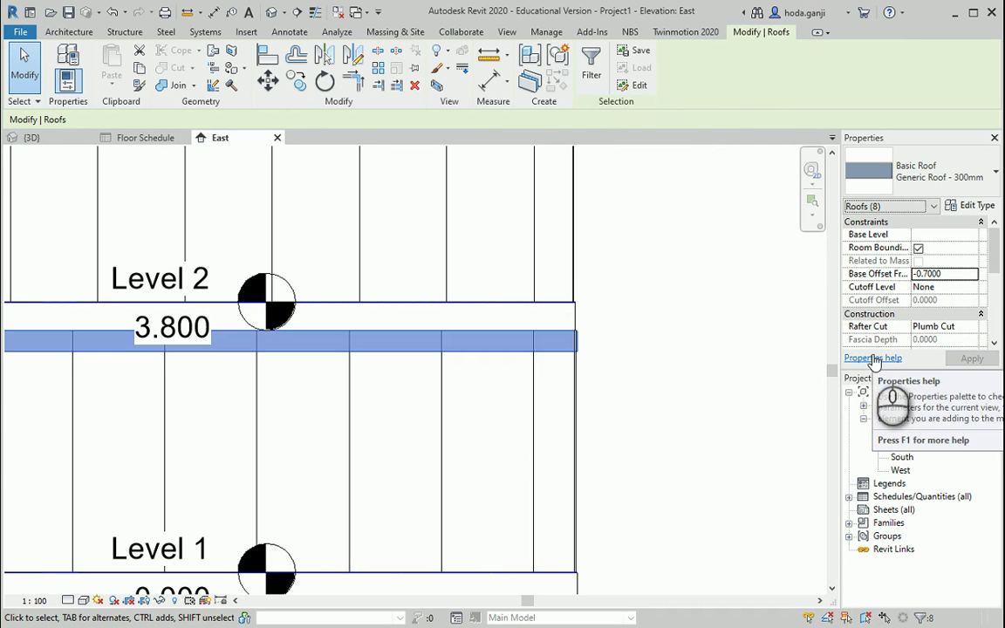
{"action": "left_click", "coordinate": [785, 397]}
{"action": "left_click", "coordinate": [48, 138]}
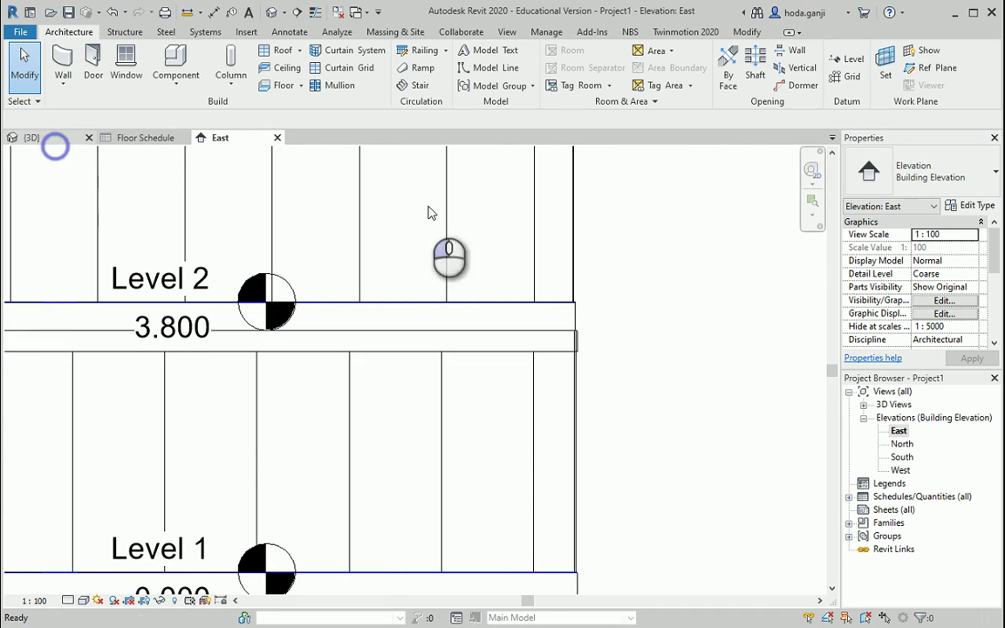
Compare a lowered roof with the 3.4-high Level 1 curtain wall in 3D, then return to Dynamo.
{"action": "scroll", "coordinate": [656, 394], "scroll_direction": "down", "scroll_amount": 2}
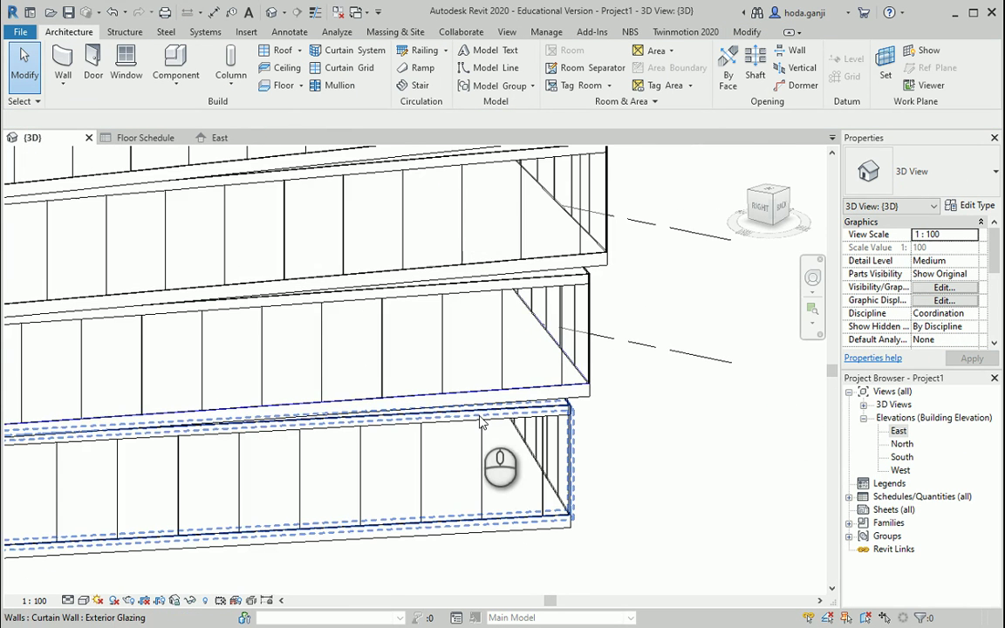
{"action": "left_click", "coordinate": [523, 415]}
{"action": "mouse_move", "coordinate": [359, 528]}
{"action": "middle_mouse_down", "text": "shift"}
{"action": "mouse_move", "coordinate": [390, 561]}
{"action": "mouse_move", "coordinate": [325, 467]}
{"action": "middle_mouse_up", "text": "shift"}
{"action": "scroll", "coordinate": [349, 480], "scroll_direction": "up", "scroll_amount": 2}
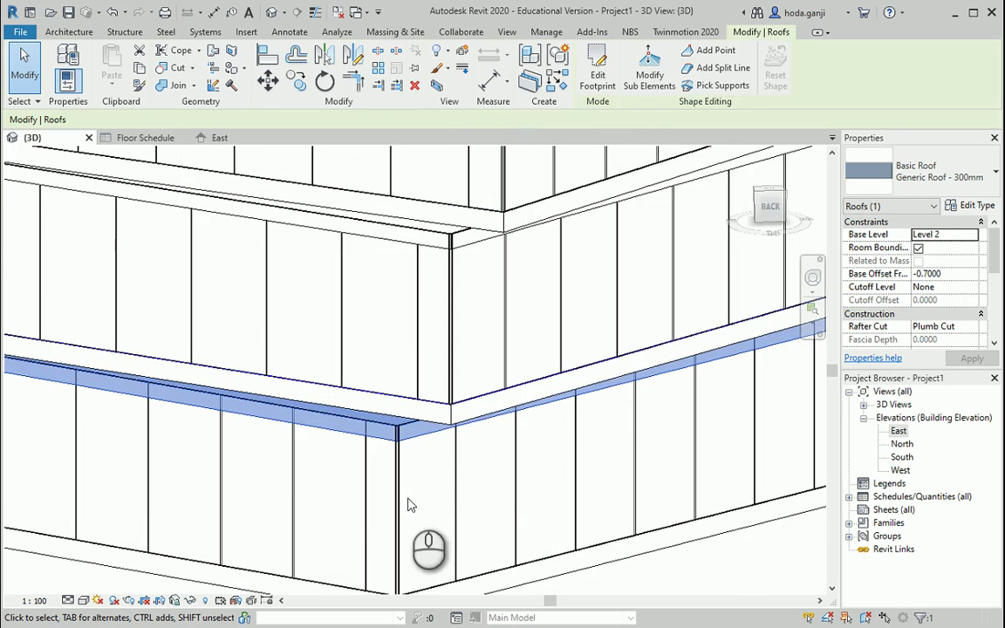
{"action": "scroll", "coordinate": [492, 444], "scroll_direction": "down", "scroll_amount": 3}
{"action": "key", "text": "Escape"}
{"action": "scroll", "coordinate": [427, 414], "scroll_direction": "up", "scroll_amount": 2}
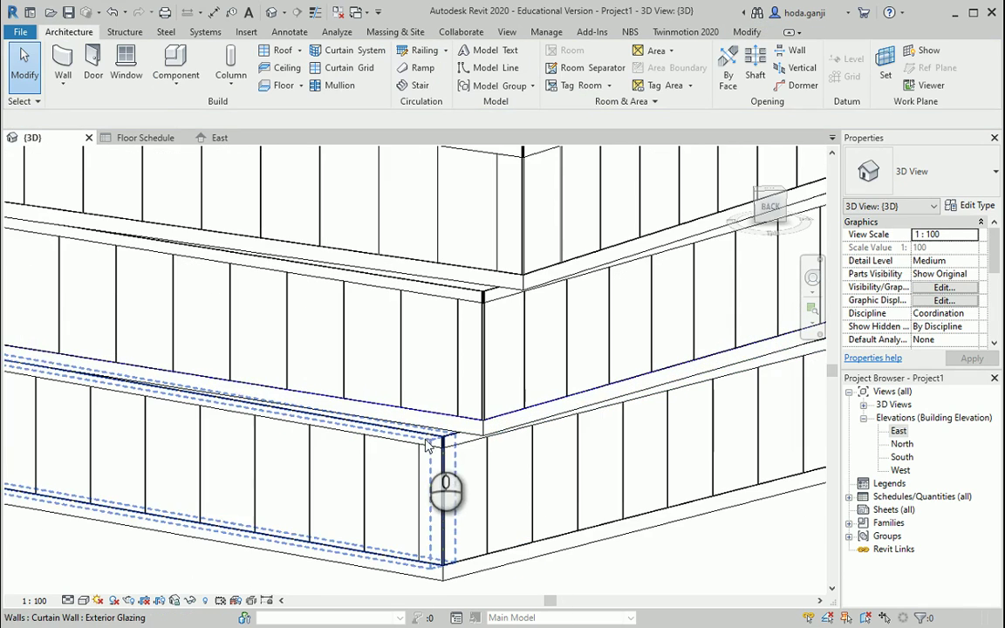
{"action": "left_click", "coordinate": [436, 498]}
{"action": "scroll", "coordinate": [429, 476], "scroll_direction": "up", "scroll_amount": 1}
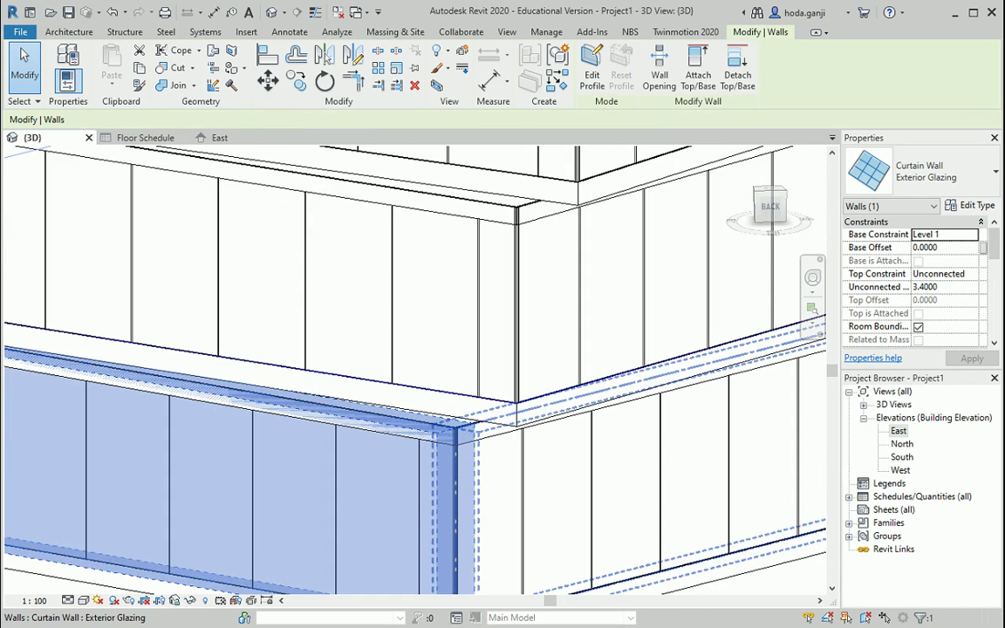
{"action": "left_click", "coordinate": [606, 576]}
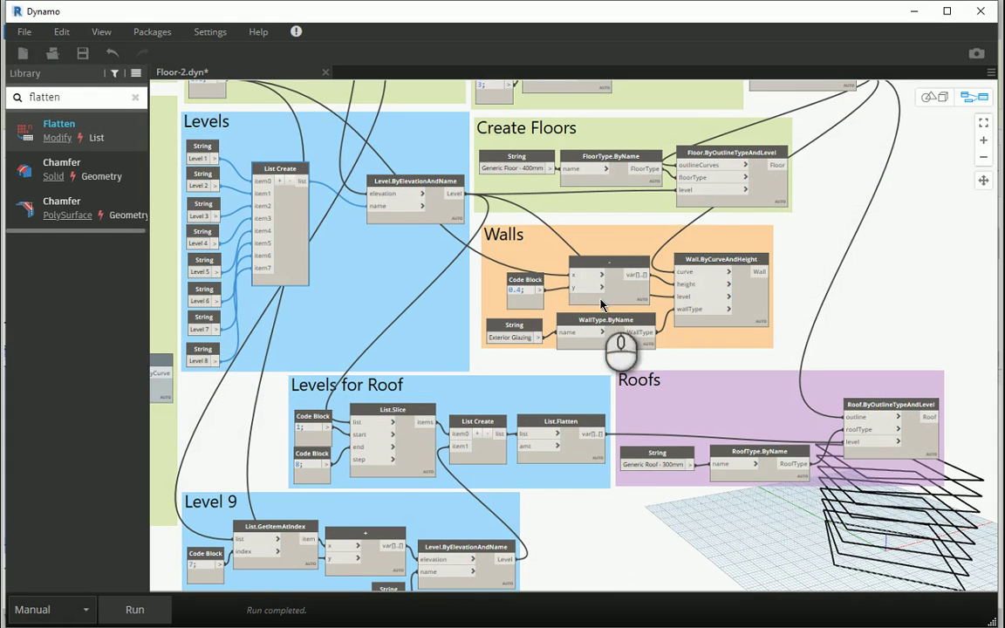
Change the Walls group Code Block subtraction value from 0.4 to 0.7.
{"action": "scroll", "coordinate": [528, 292], "scroll_direction": "up", "scroll_amount": 3}
{"action": "scroll", "coordinate": [528, 292], "scroll_direction": "up", "scroll_amount": 2}
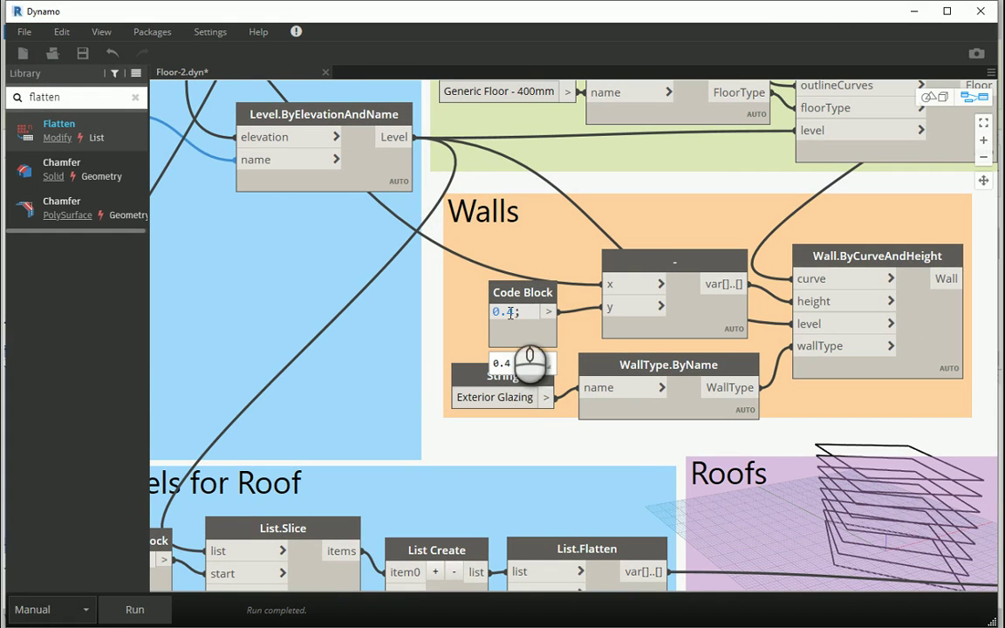
{"action": "scroll", "coordinate": [602, 381], "scroll_direction": "down", "scroll_amount": 2}
{"action": "scroll", "coordinate": [589, 371], "scroll_direction": "down", "scroll_amount": 3}
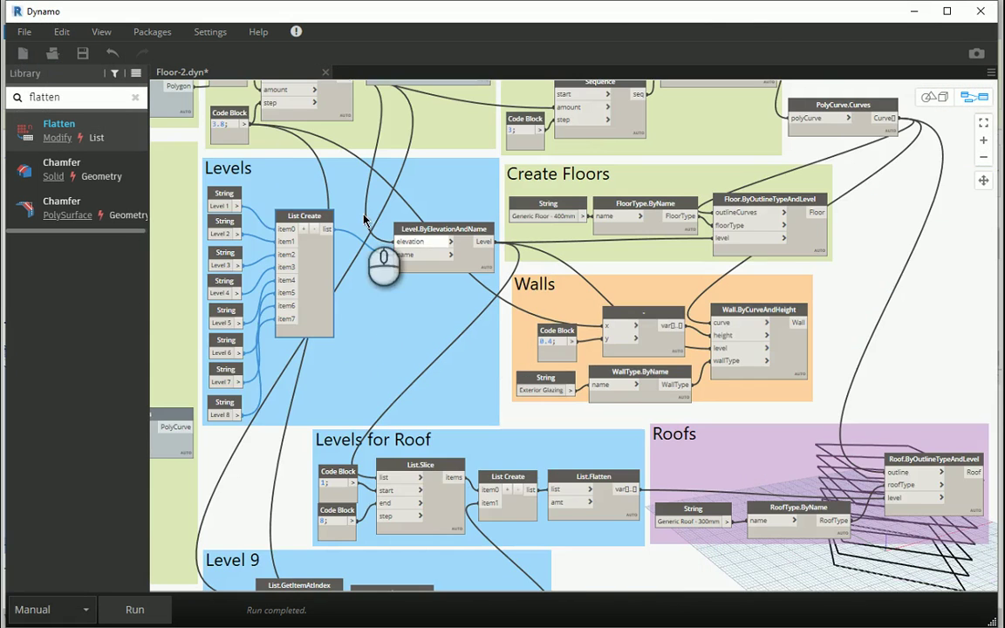
{"action": "scroll", "coordinate": [568, 312], "scroll_direction": "up", "scroll_amount": 5}
{"action": "double_click", "coordinate": [526, 348]}
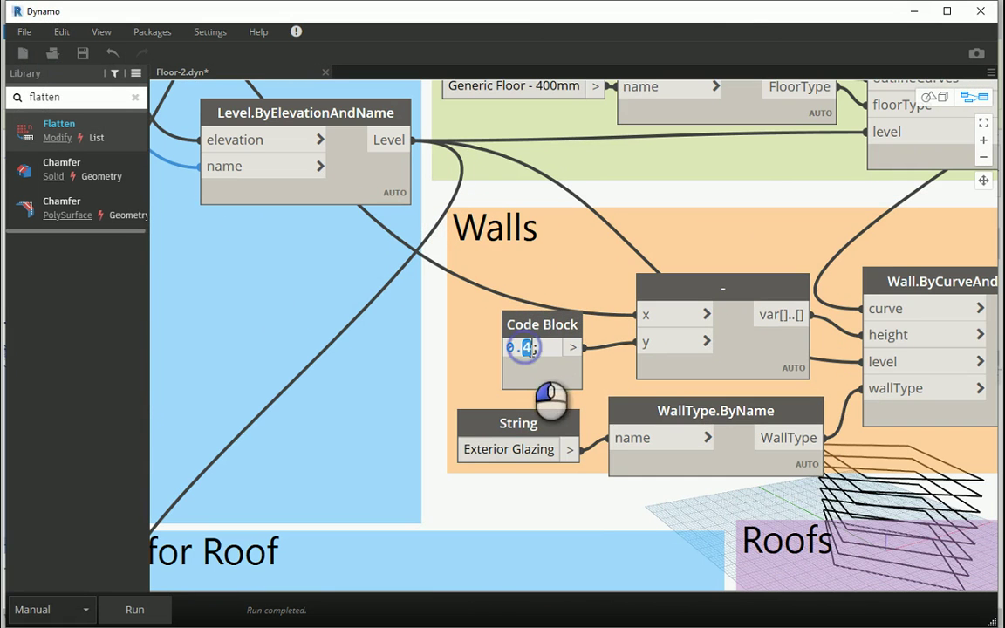
{"action": "type", "text": "7"}
{"action": "left_click", "coordinate": [562, 490]}
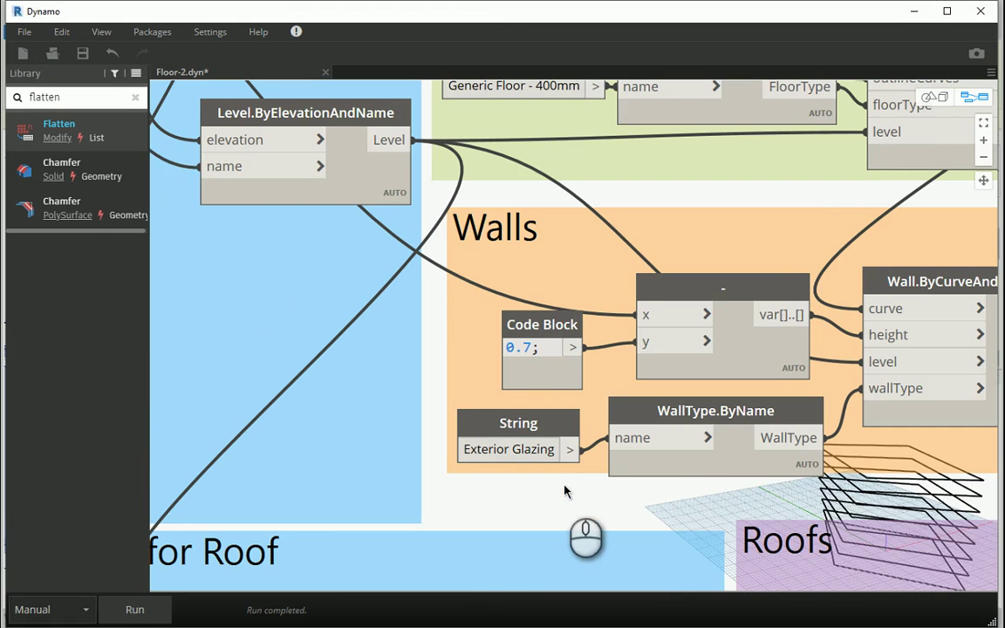
{"action": "scroll", "coordinate": [427, 298], "scroll_direction": "down", "scroll_amount": 2}
{"action": "scroll", "coordinate": [427, 298], "scroll_direction": "down", "scroll_amount": 2}
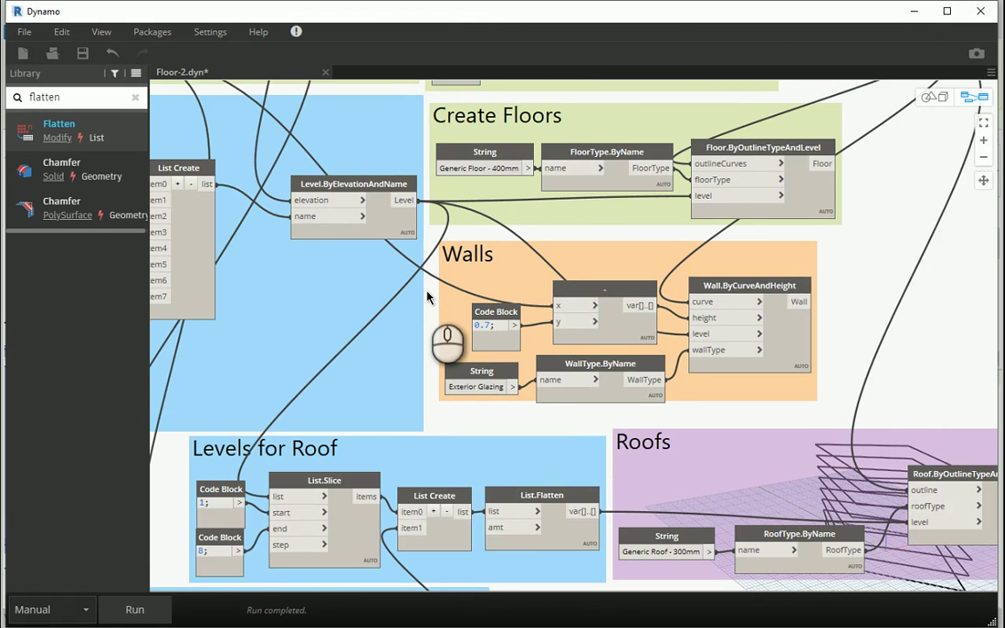
{"action": "scroll", "coordinate": [427, 297], "scroll_direction": "down", "scroll_amount": 1}
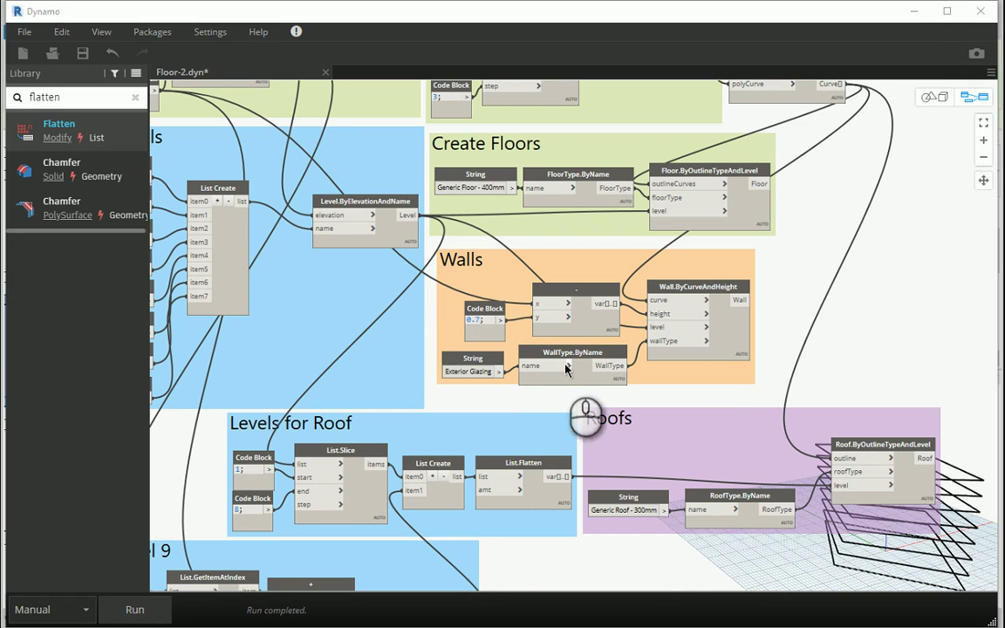
Select all instances of the generated roofs and set their Base Offset From Level to -0.7.
{"action": "left_click", "coordinate": [914, 19]}
{"action": "left_click", "coordinate": [478, 534]}
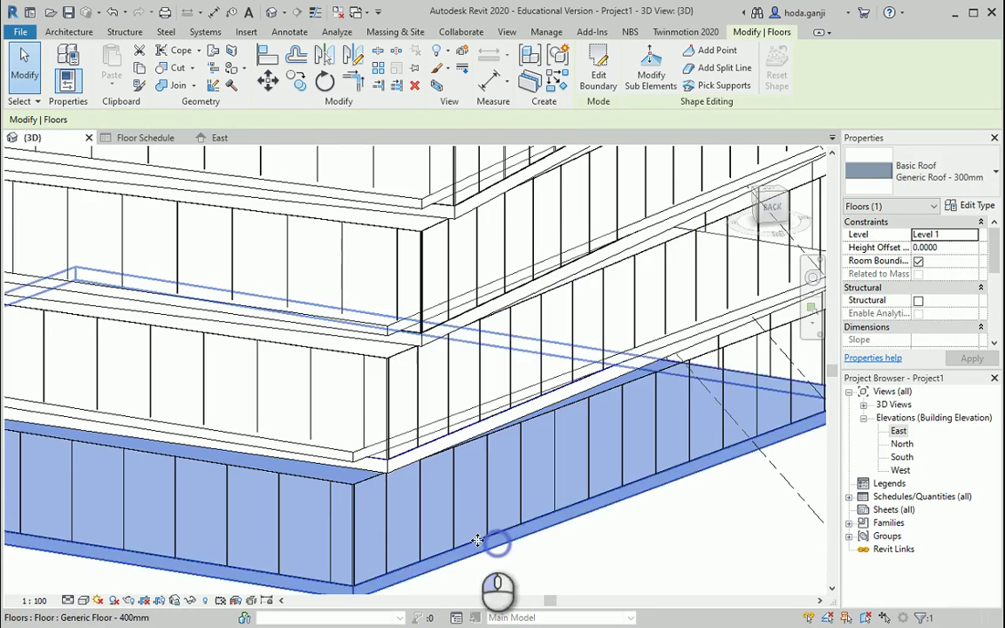
{"action": "left_click", "coordinate": [327, 450]}
{"action": "right_click", "coordinate": [328, 450]}
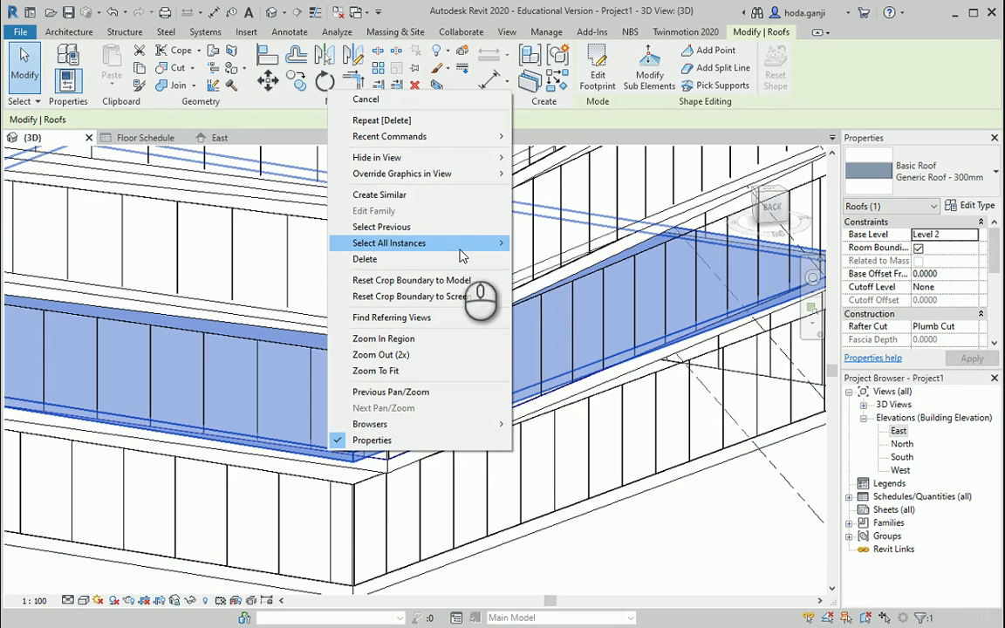
{"action": "left_click", "coordinate": [549, 243]}
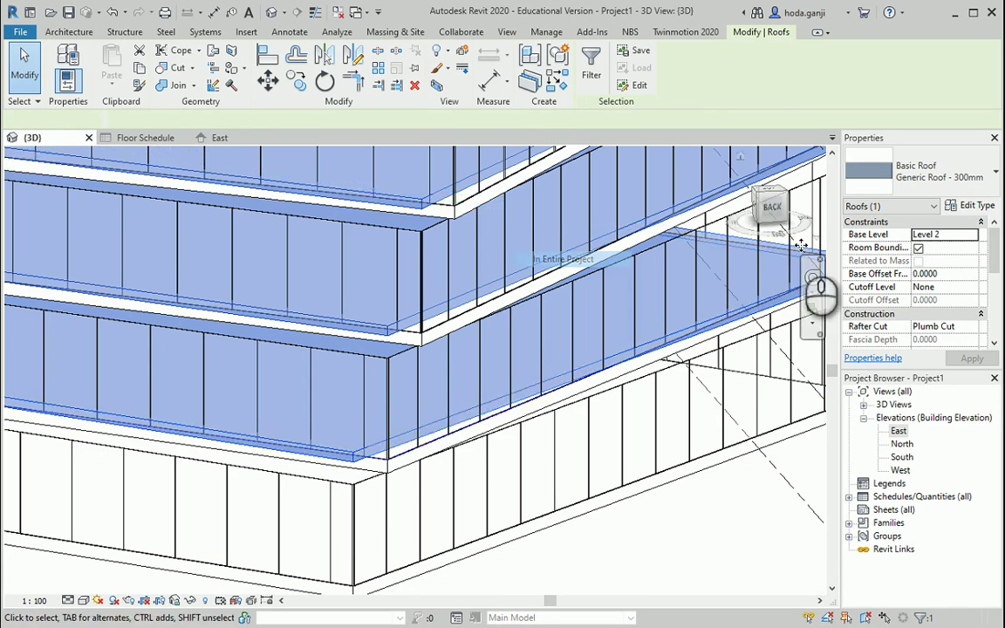
{"action": "left_click", "coordinate": [956, 274]}
{"action": "type", "text": "-0.7000"}
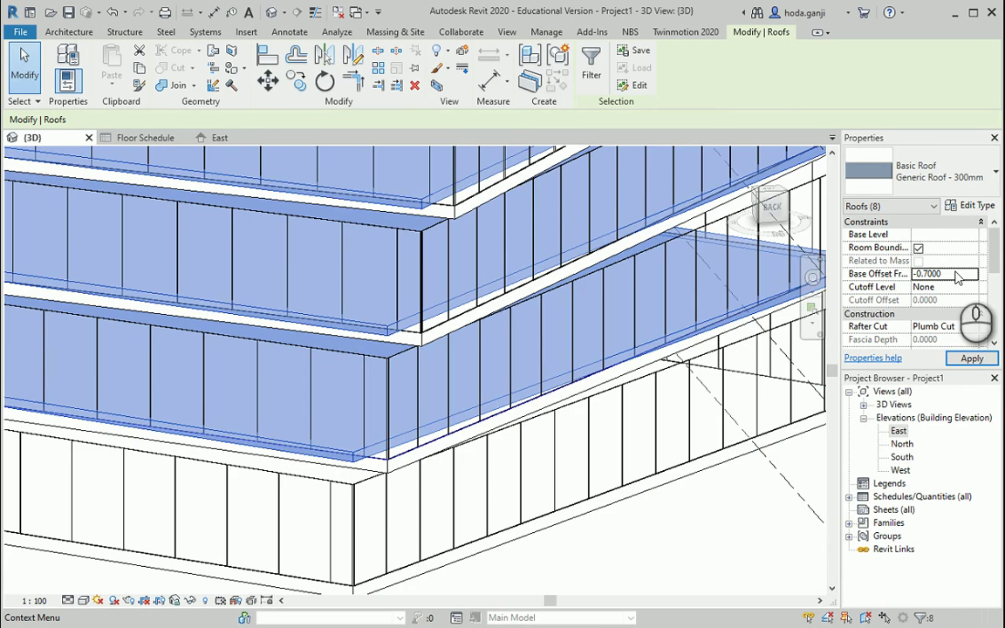
{"action": "left_click", "coordinate": [972, 357]}
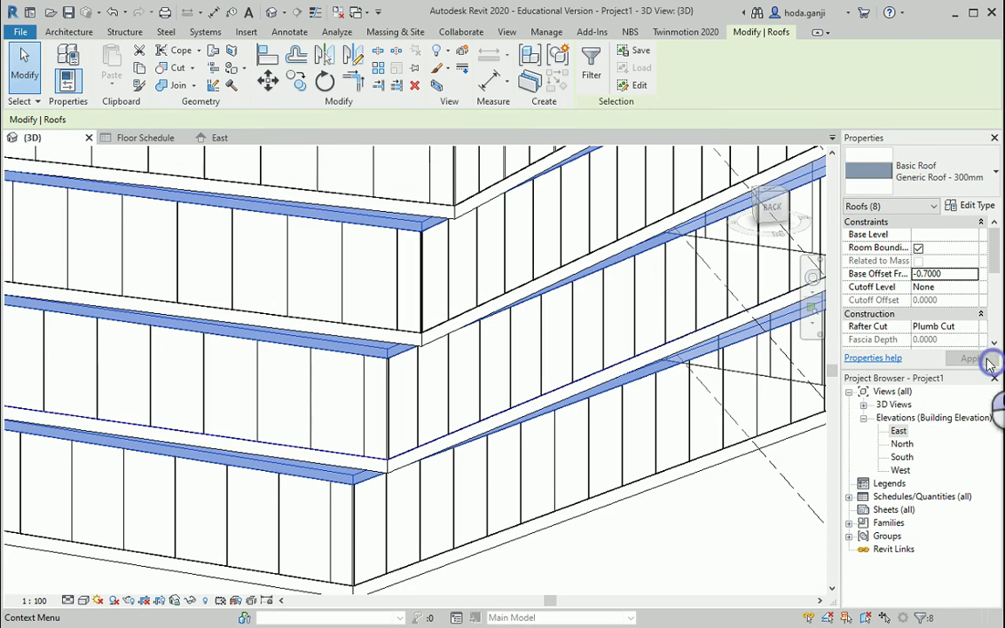
Inspect the lowered roof bands against the floor slabs at the building corner.
{"action": "left_click", "coordinate": [521, 585]}
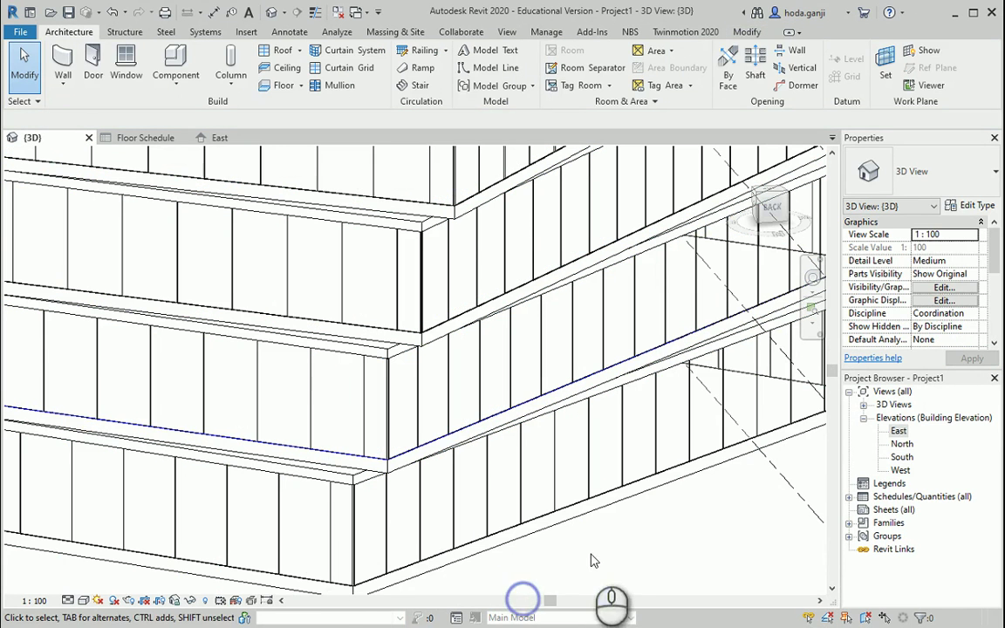
{"action": "left_click", "coordinate": [330, 471]}
{"action": "middle_click_drag", "start_coordinate": [439, 535], "coordinate": [532, 542]}
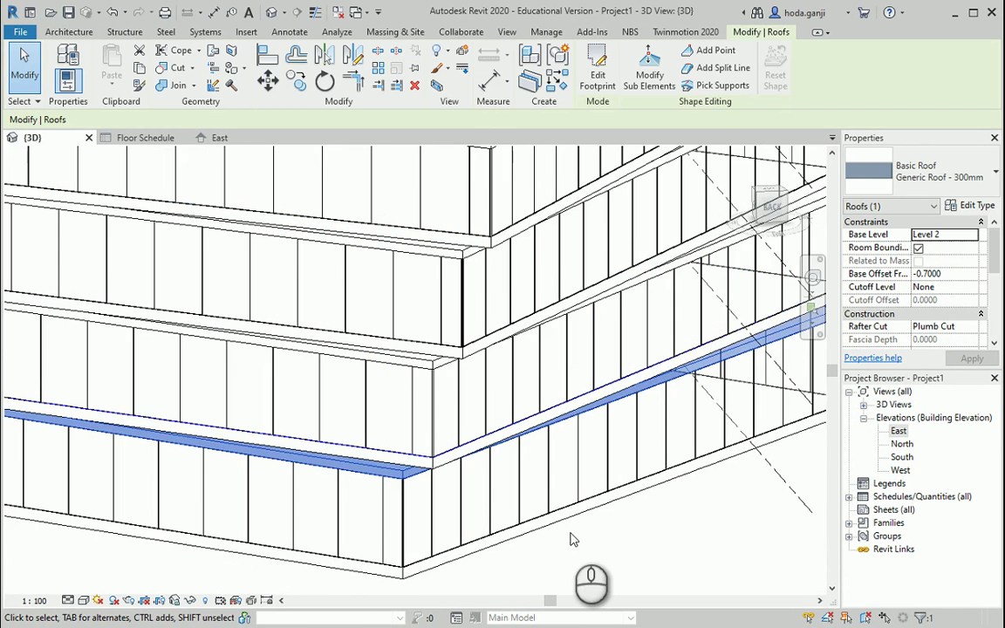
{"action": "middle_click_drag", "start_coordinate": [539, 498], "coordinate": [524, 545], "text": "shift"}
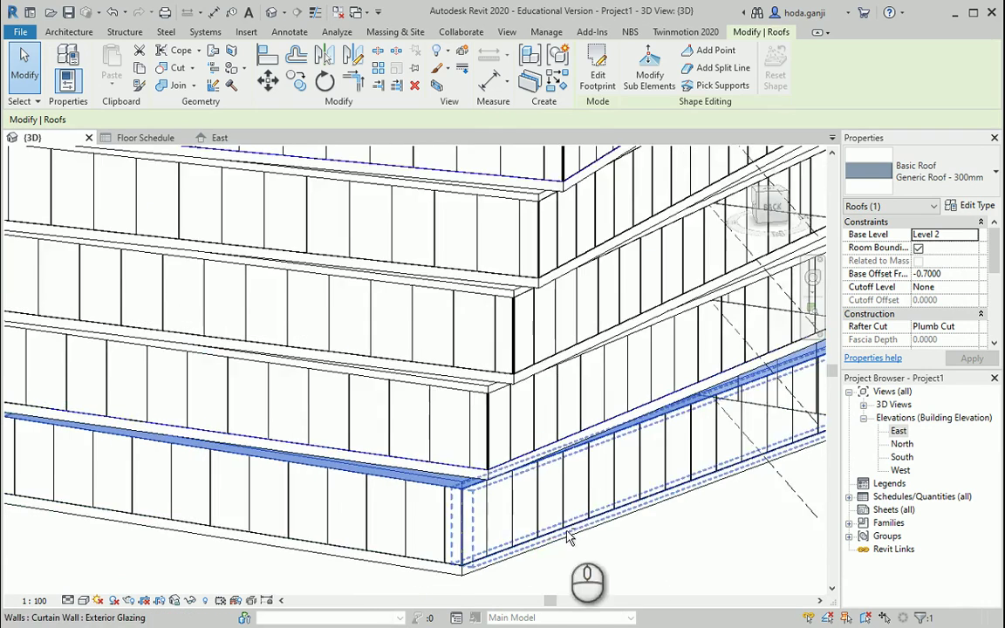
{"action": "scroll", "coordinate": [524, 546], "scroll_direction": "up", "scroll_amount": 2}
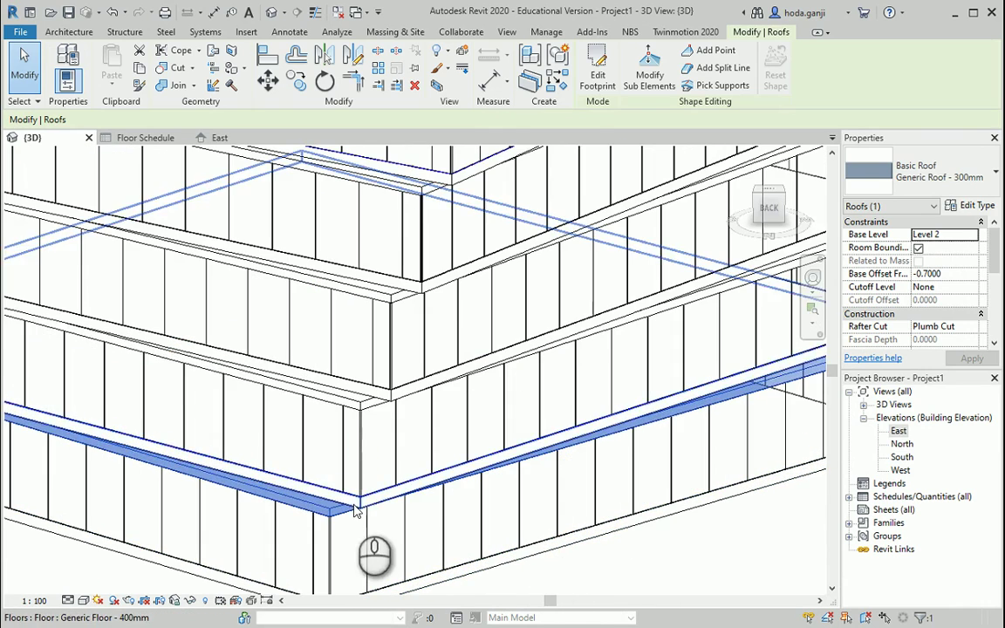
{"action": "left_click", "coordinate": [353, 504]}
{"action": "left_click", "coordinate": [297, 362]}
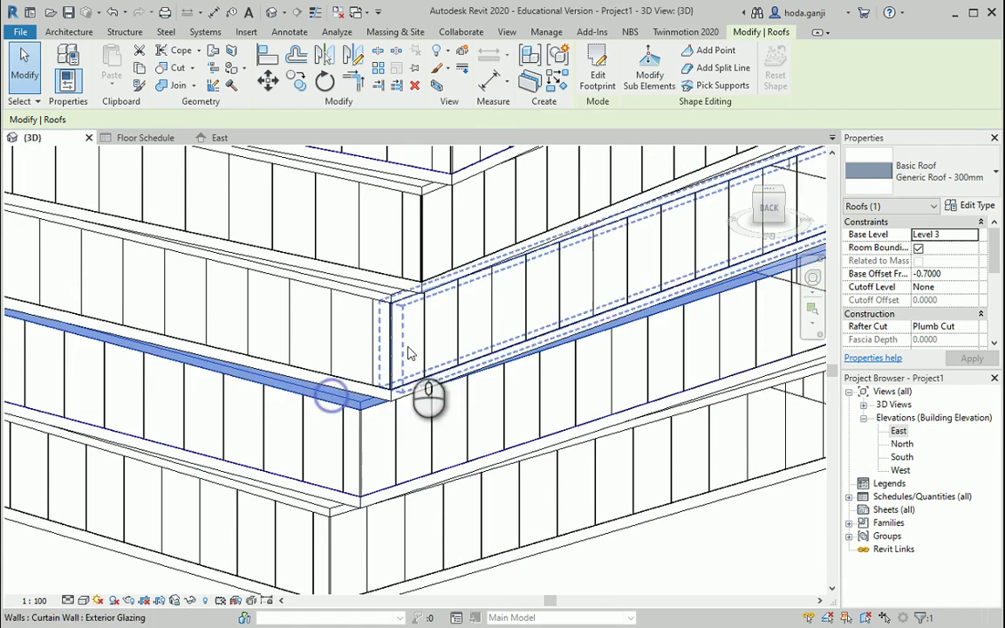
Confirm the Level 1 curtain wall is now 3.1 high beneath the -0.7 roofs.
{"action": "mouse_move", "coordinate": [408, 358]}
{"action": "middle_mouse_down"}
{"action": "mouse_move", "coordinate": [542, 365]}
{"action": "mouse_move", "coordinate": [378, 543]}
{"action": "middle_mouse_up"}
{"action": "scroll", "coordinate": [378, 543], "scroll_direction": "up", "scroll_amount": 2}
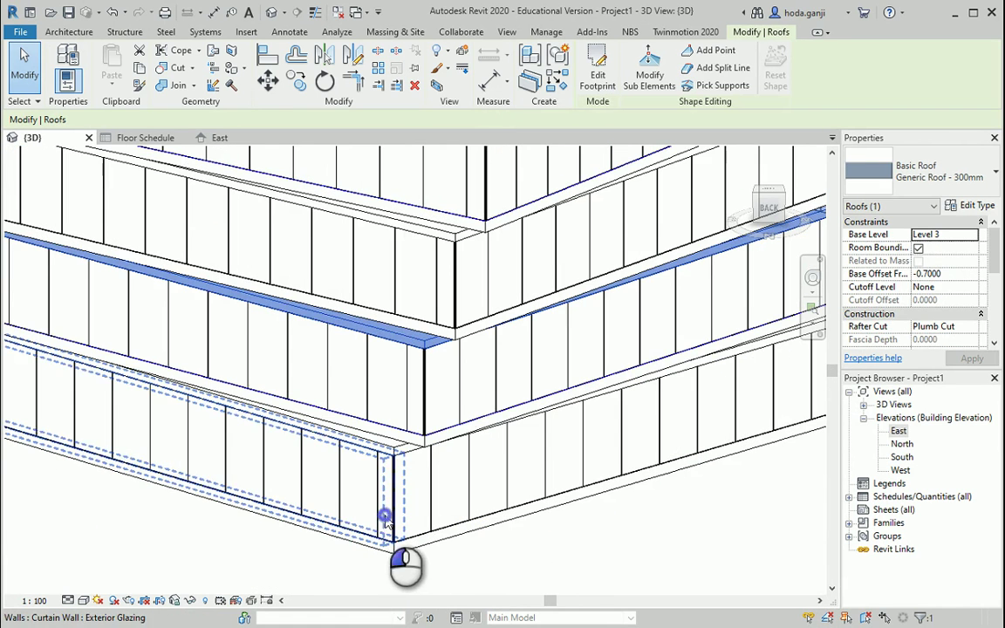
{"action": "left_click", "coordinate": [386, 519]}
{"action": "scroll", "coordinate": [411, 506], "scroll_direction": "up", "scroll_amount": 1}
{"action": "scroll", "coordinate": [424, 508], "scroll_direction": "up", "scroll_amount": 1}
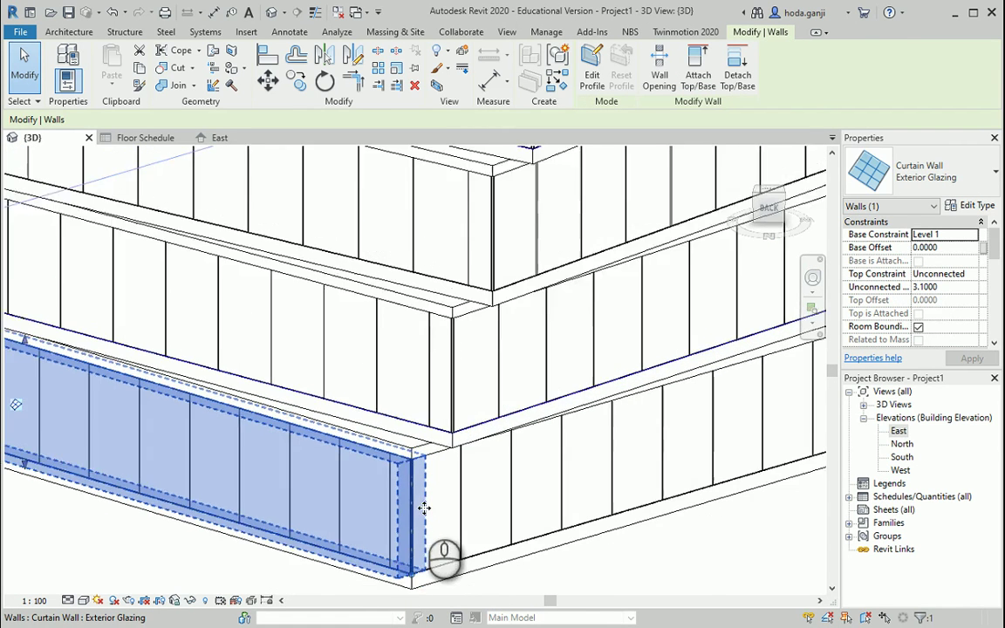
{"action": "scroll", "coordinate": [424, 507], "scroll_direction": "down", "scroll_amount": 1}
{"action": "left_click", "coordinate": [491, 570]}
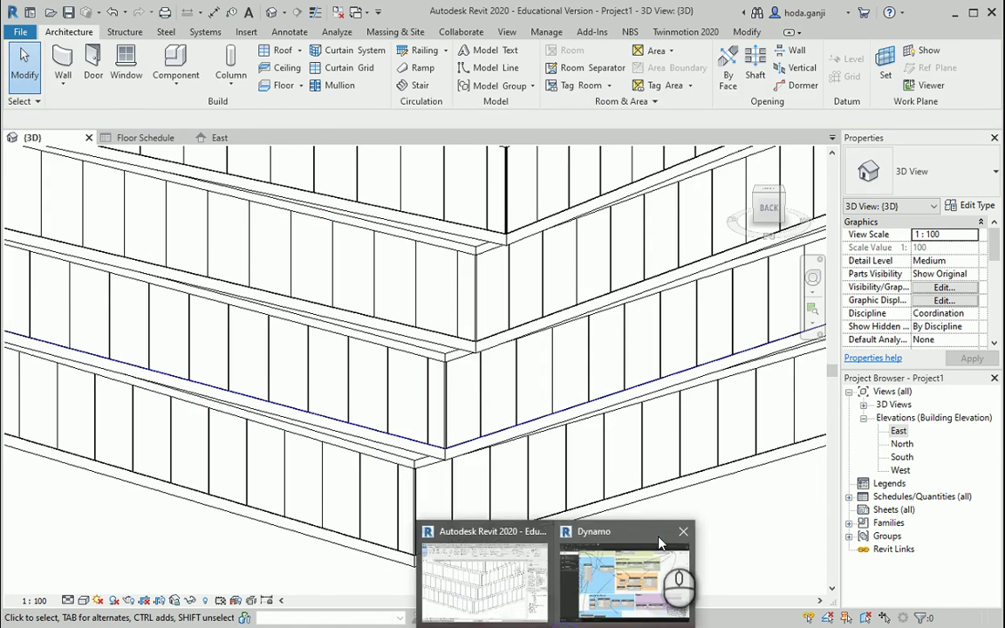
{"action": "left_click", "coordinate": [656, 534]}
Disconnect and reconnect the List.Flatten wire to Roof.ByOutlineTypeAndLevel's outline input.
{"action": "scroll", "coordinate": [771, 552], "scroll_direction": "up", "scroll_amount": 3}
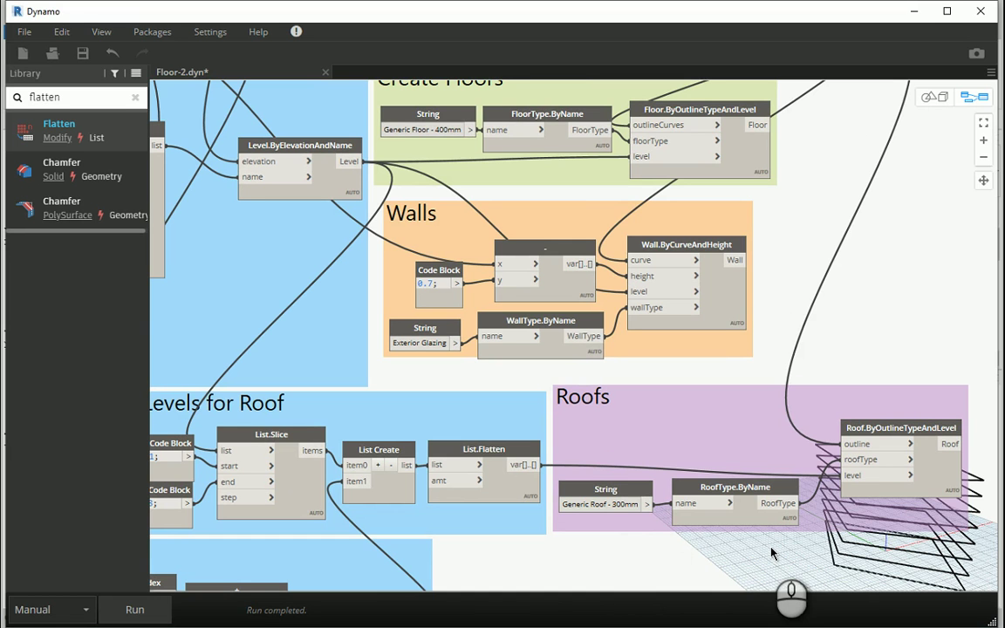
{"action": "left_click", "coordinate": [867, 446]}
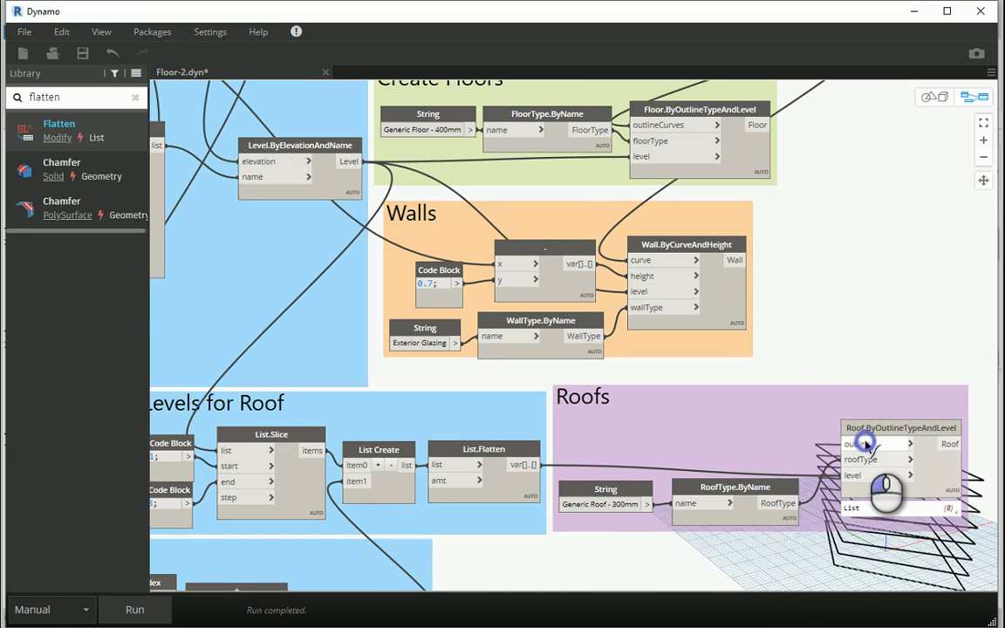
{"action": "left_click", "coordinate": [847, 366]}
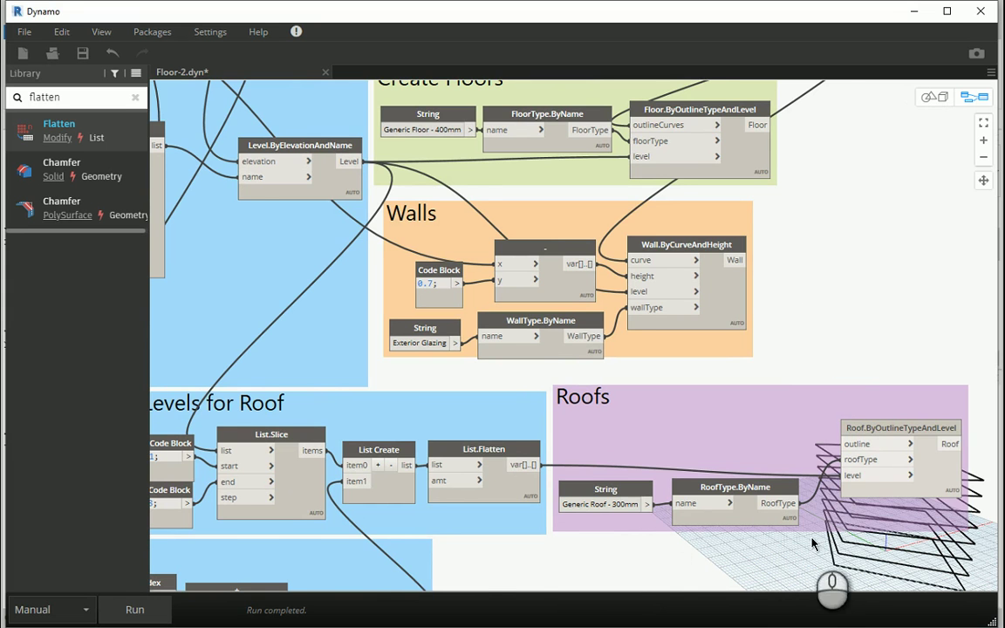
{"action": "scroll", "coordinate": [821, 471], "scroll_direction": "down", "scroll_amount": 1}
{"action": "scroll", "coordinate": [821, 472], "scroll_direction": "down", "scroll_amount": 1}
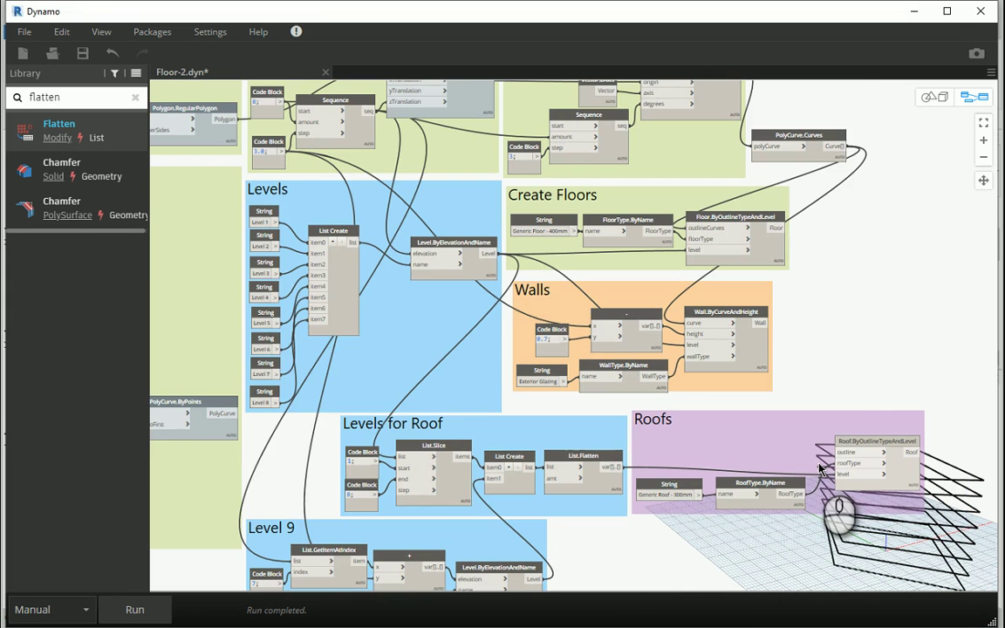
{"action": "left_click", "coordinate": [834, 452]}
{"action": "scroll", "coordinate": [833, 388], "scroll_direction": "down", "scroll_amount": 1}
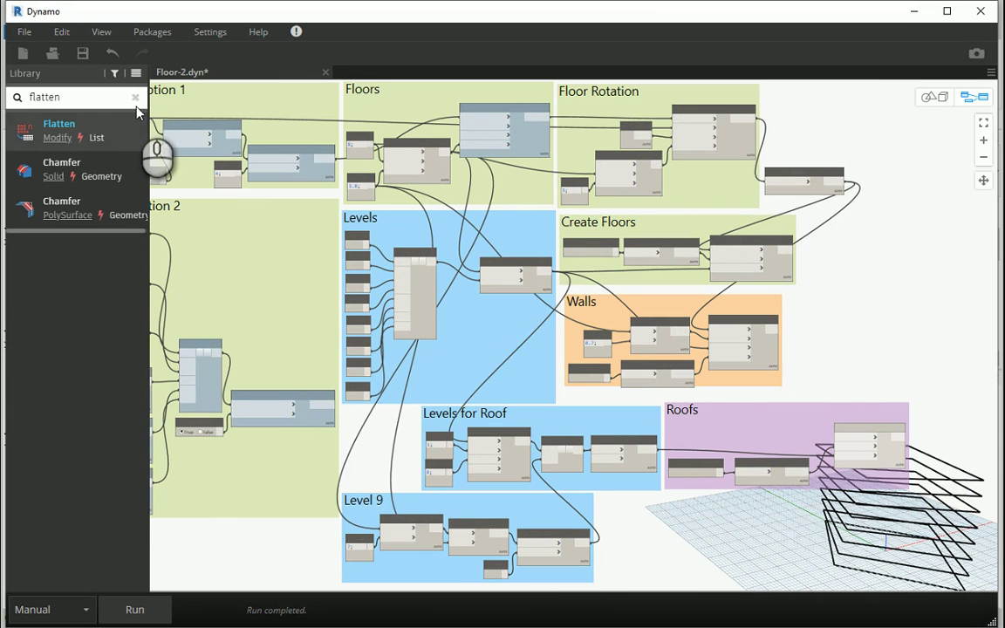
Clear the library search, collapse the Library panel, and fit the whole graph on the canvas.
{"action": "left_click", "coordinate": [135, 98]}
{"action": "left_click_drag", "start_coordinate": [146, 450], "coordinate": [17, 449]}
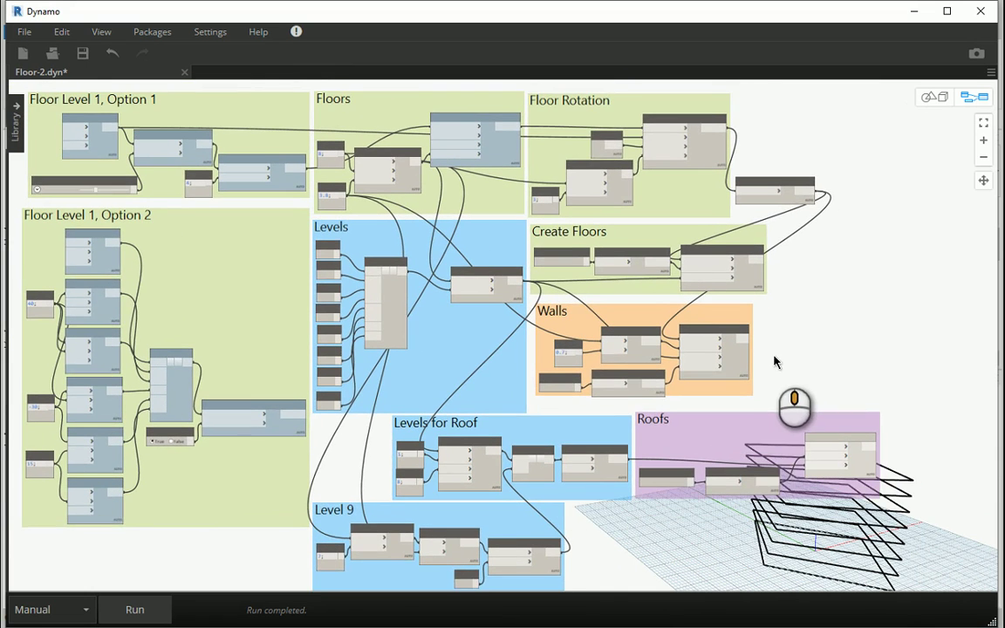
{"action": "middle_click_drag", "start_coordinate": [799, 348], "coordinate": [782, 358]}
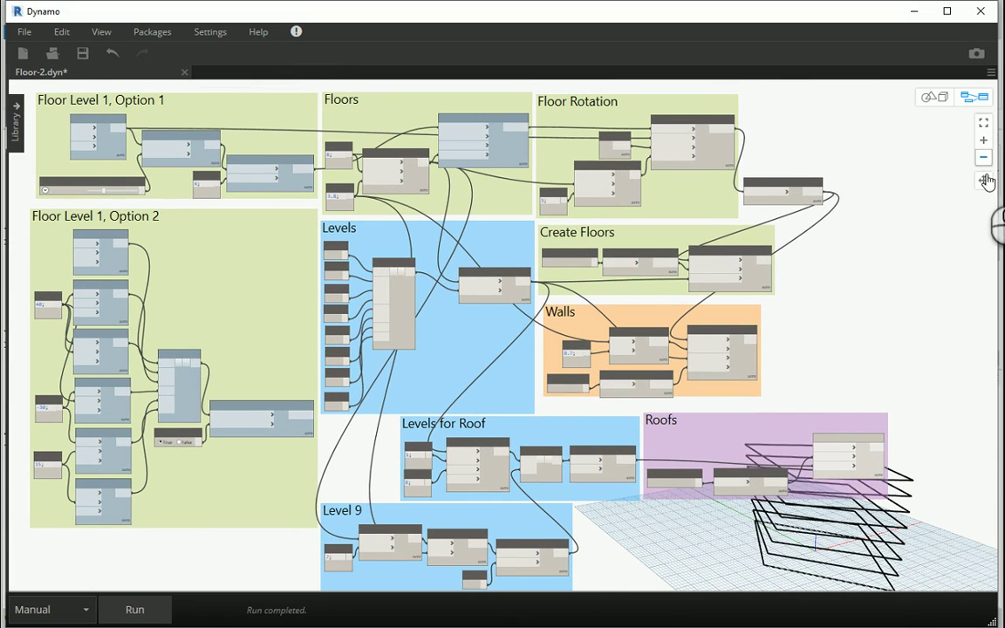
{"action": "left_click", "coordinate": [983, 142]}
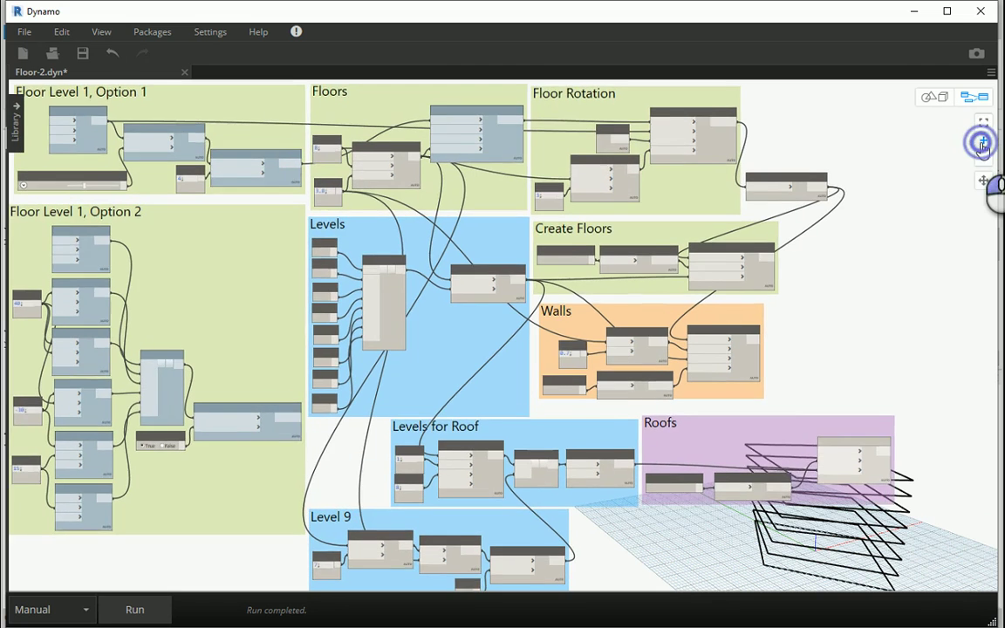
{"action": "middle_click_drag", "start_coordinate": [840, 351], "coordinate": [854, 346]}
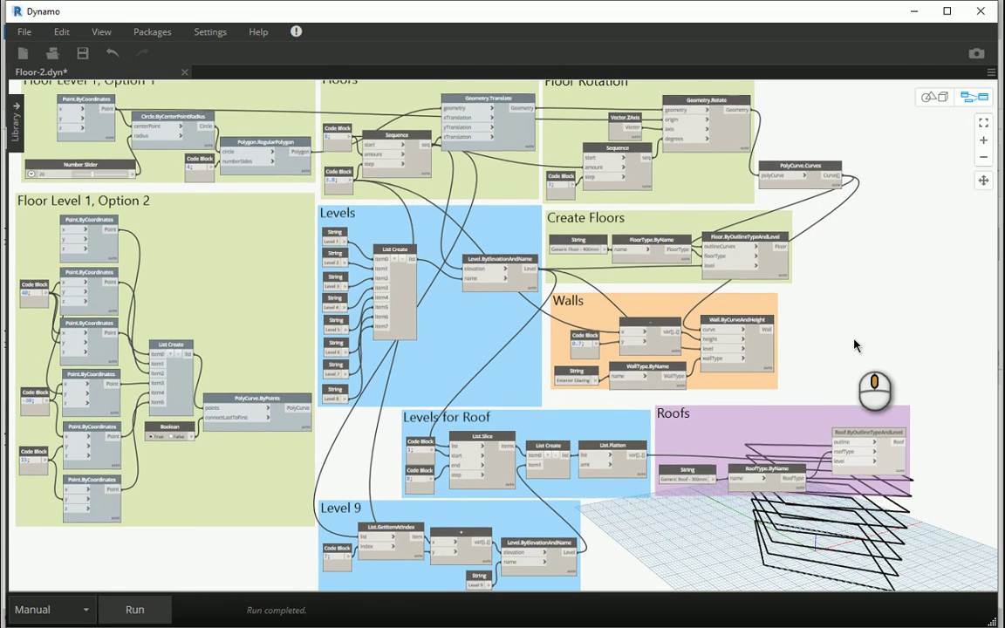